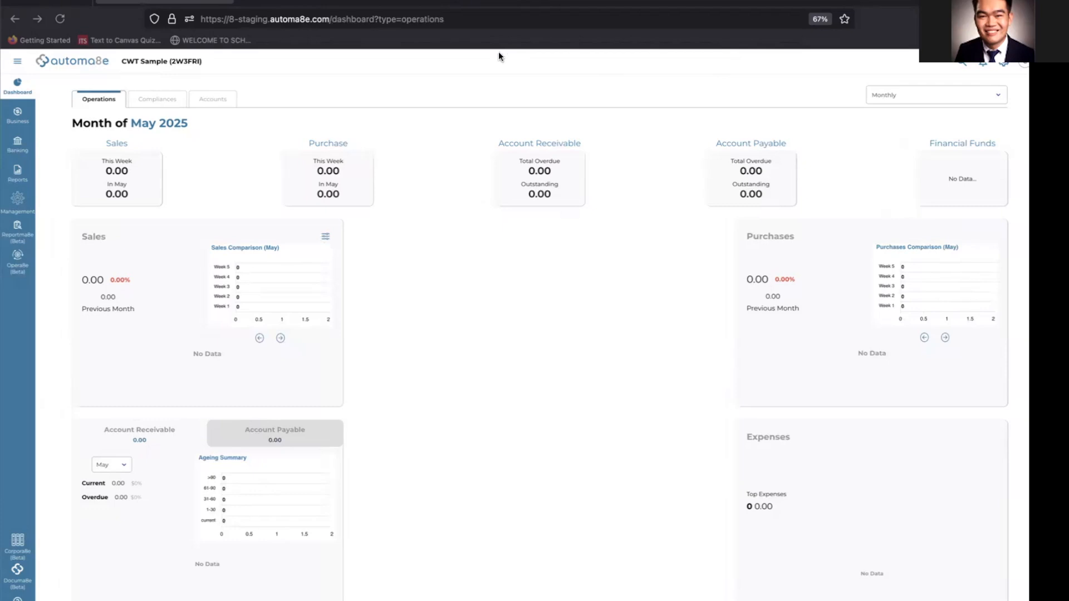
Step: Go to the company's purchase bills and start a new bill with the bill number 1
mouse_move(20, 117)
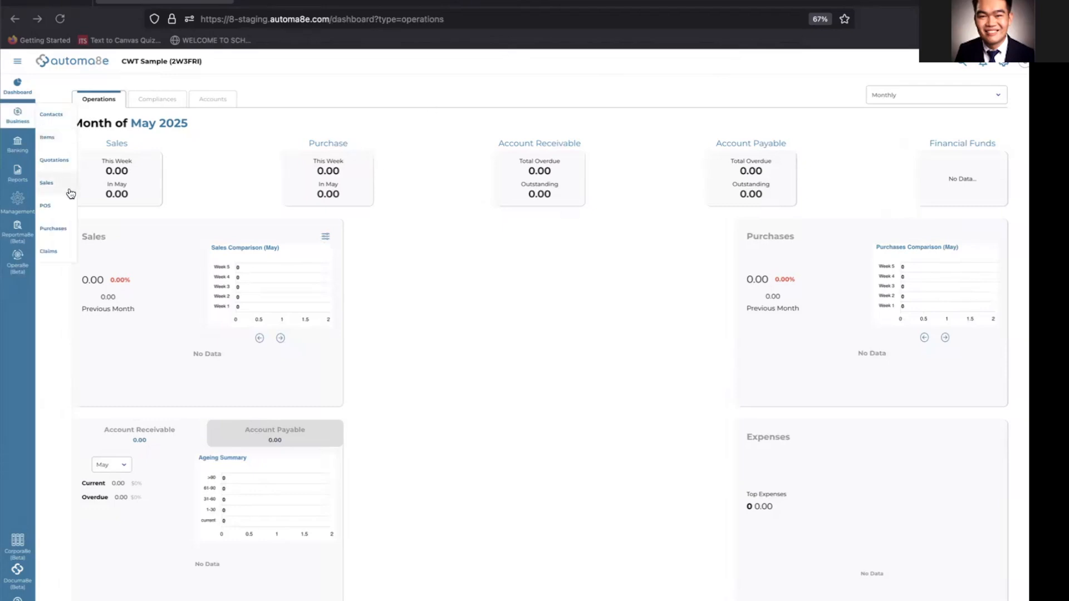
left_click(61, 226)
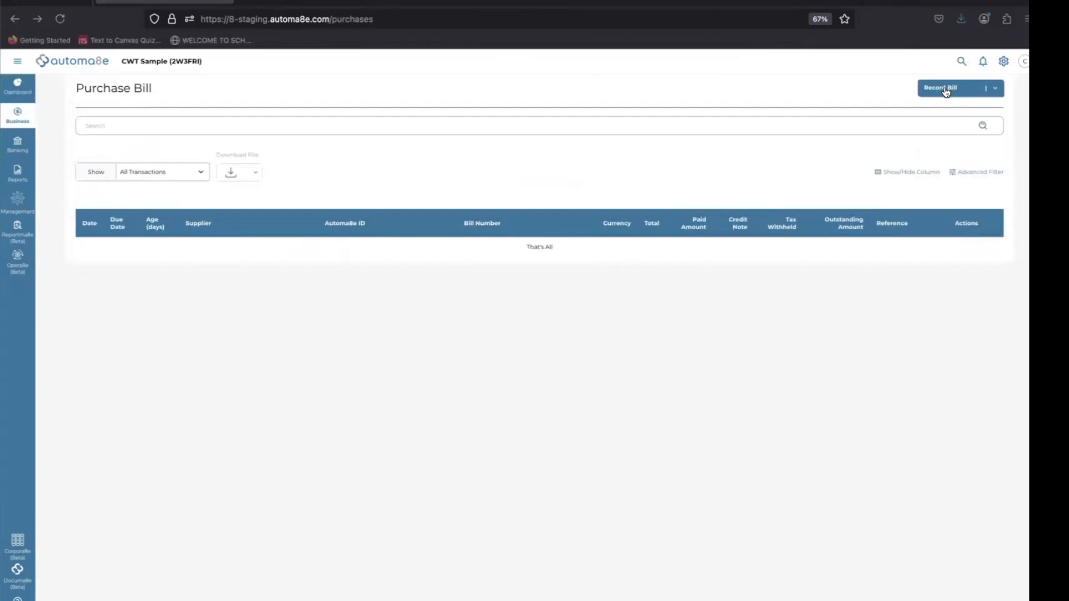
left_click(947, 89)
left_click(793, 234)
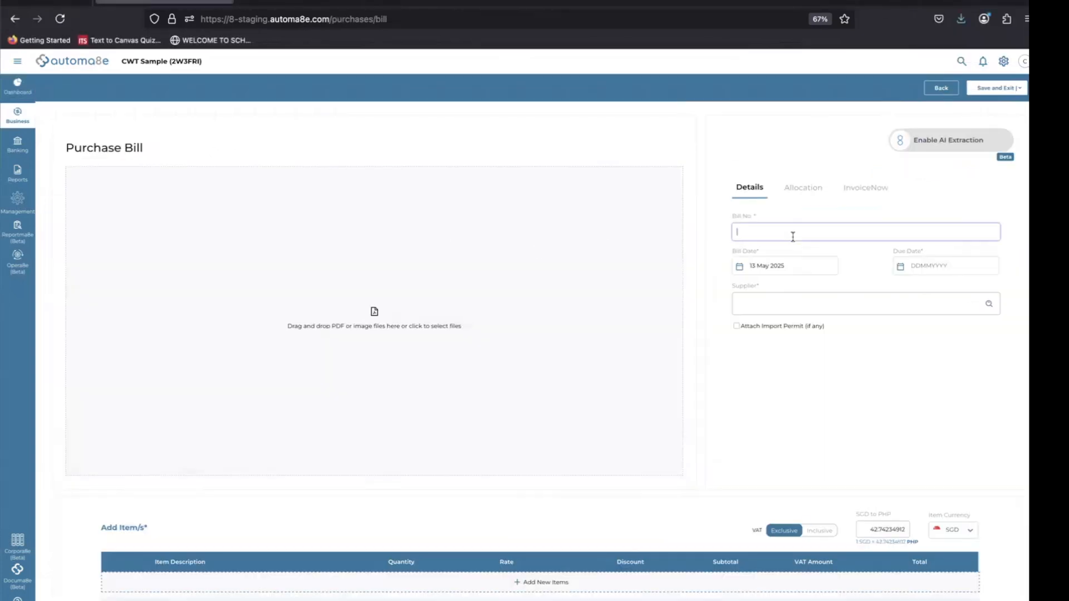
type("1")
Step: Set the bill date to 1 January 2025
left_click(771, 265)
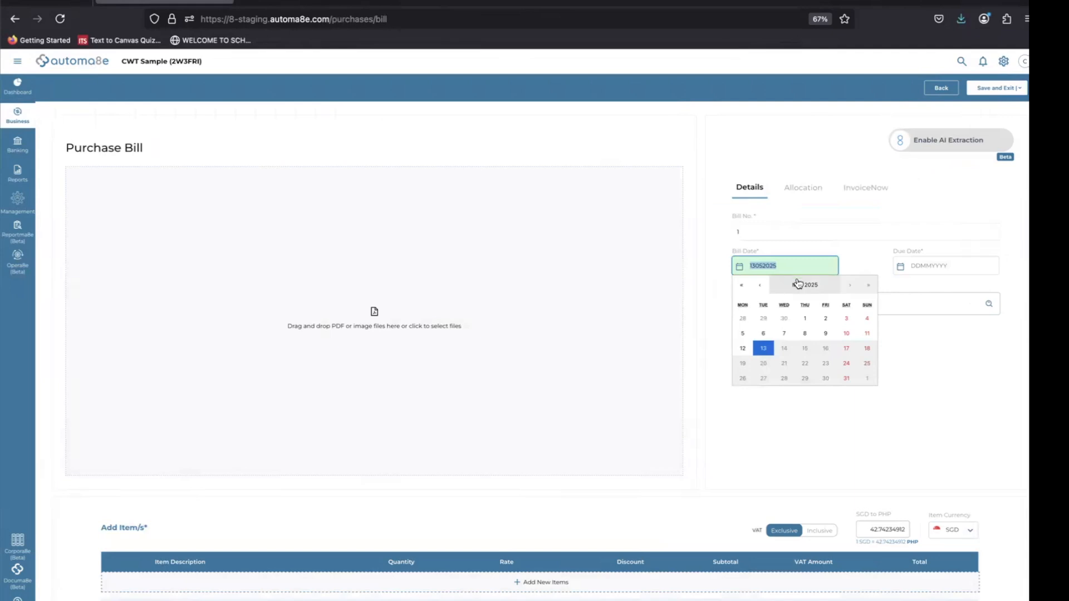
left_click(800, 285)
left_click(756, 314)
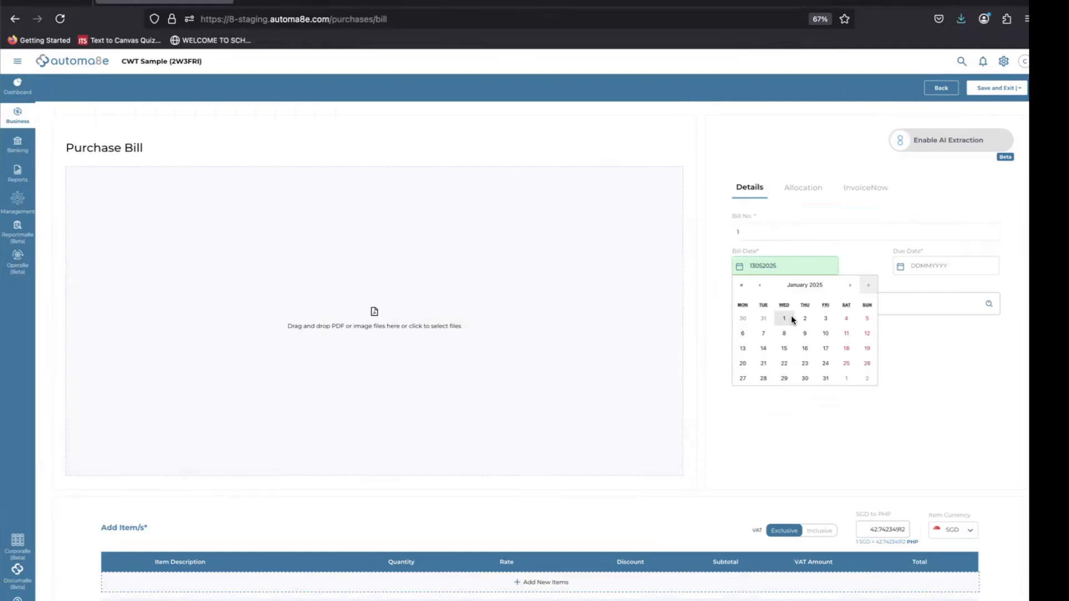
left_click(791, 321)
Step: Pick 31 May 2025 as the due date and choose SING HK ABC PTE. LTD. as the supplier
left_click(896, 269)
left_click(969, 377)
left_click(757, 307)
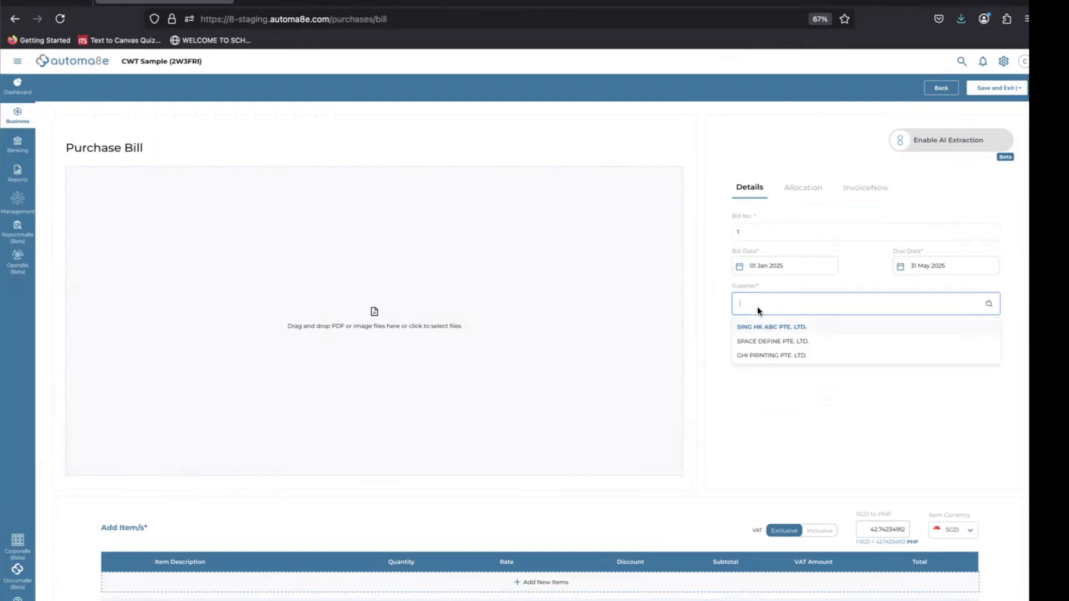
left_click(757, 326)
Step: Add a new item line to the bill with the description PF
scroll(753, 405, "down", 3)
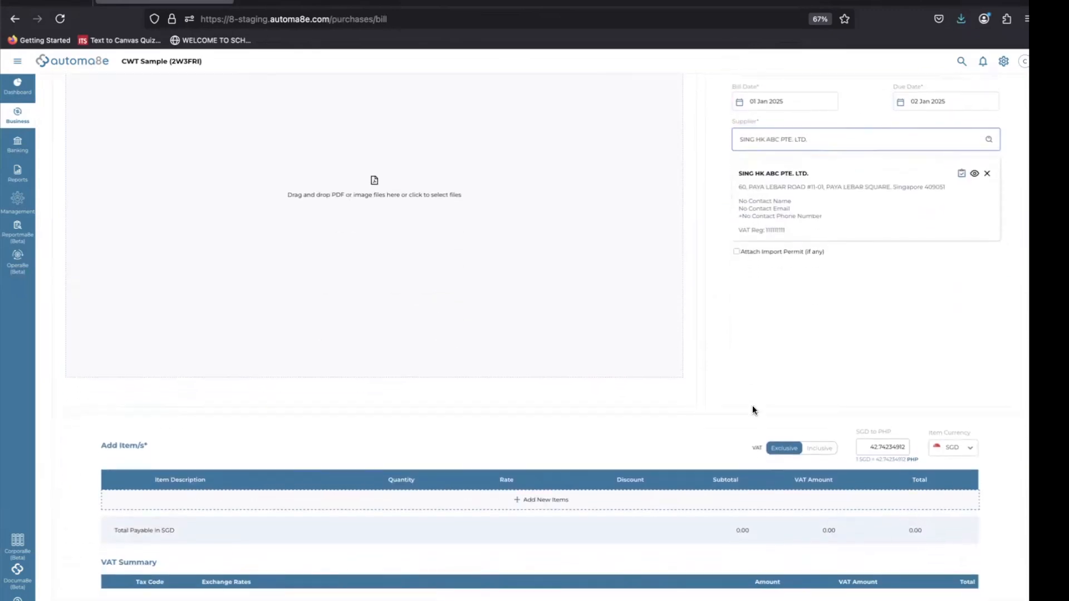
left_click(546, 494)
scroll(472, 452, "down", 3)
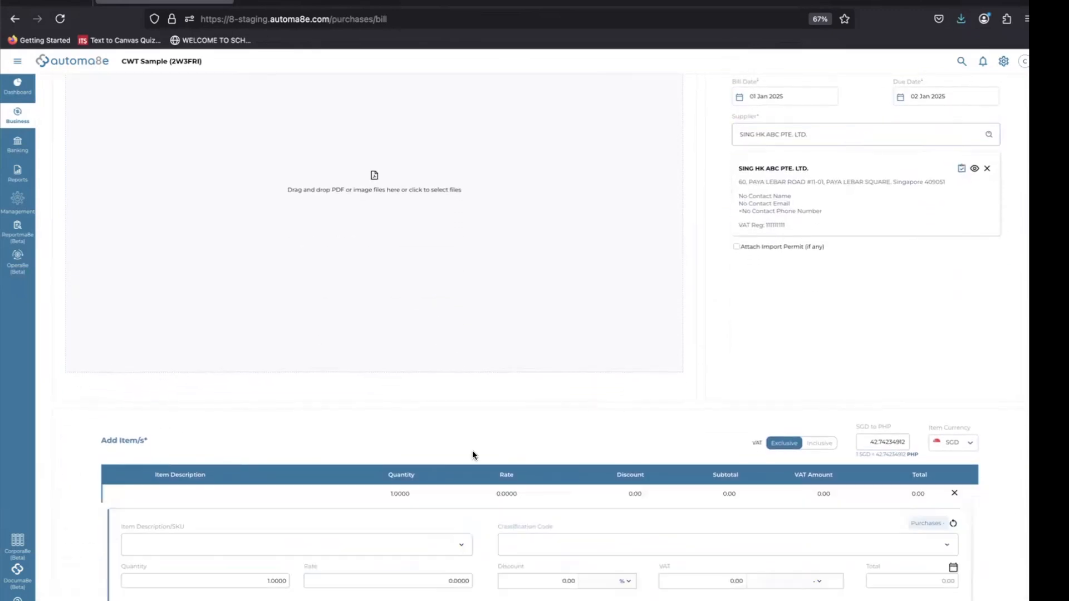
left_click(252, 418)
type("PF")
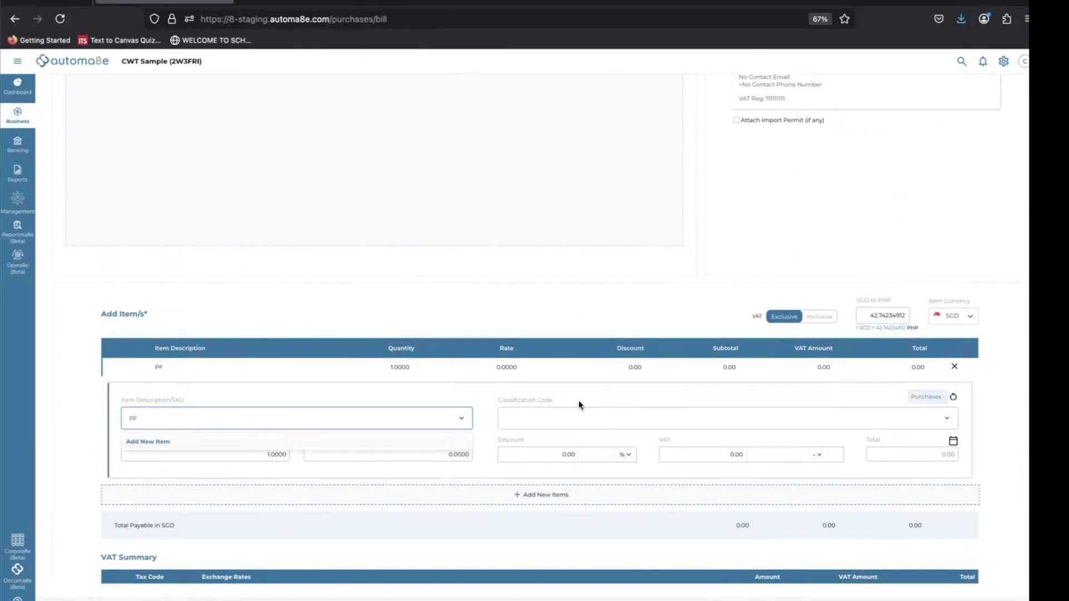
Step: Classify the PF item as Other Professional Service Expenses and set its rate to 10,000
left_click(570, 412)
type("(")
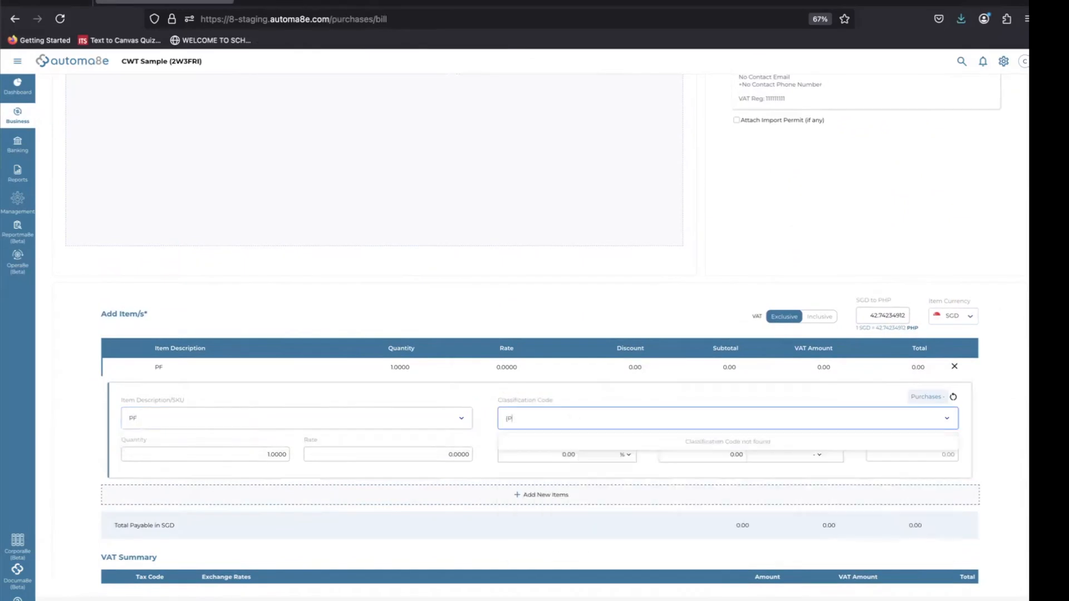
key("BackSpace")
type("Prof")
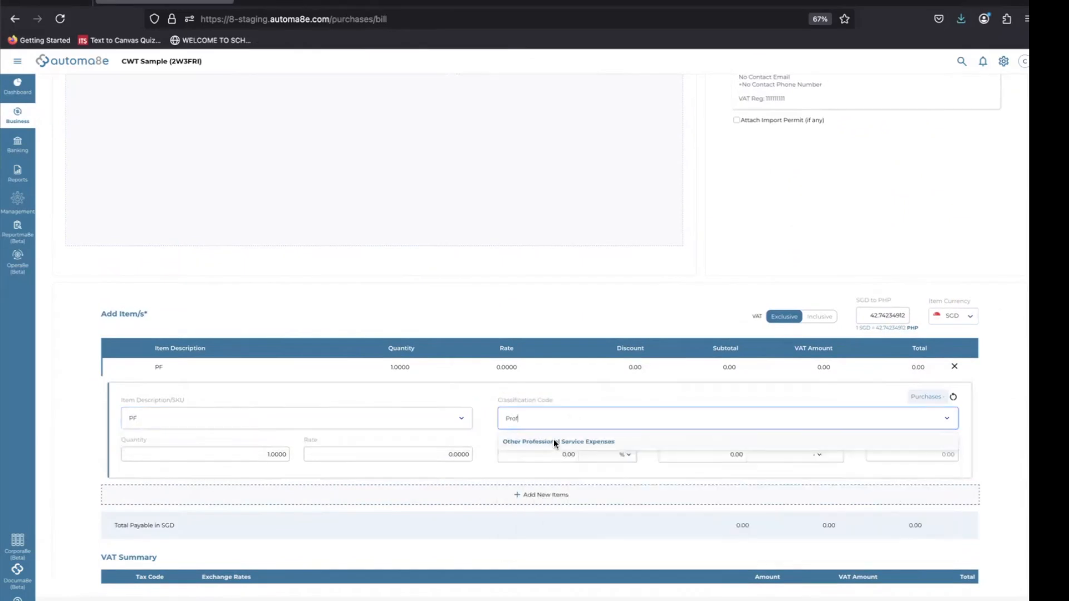
left_click(557, 442)
left_click(432, 453)
type("10,000")
left_click(751, 461)
Step: Change the item currency to PHP, then save and exit the bill
left_click(957, 316)
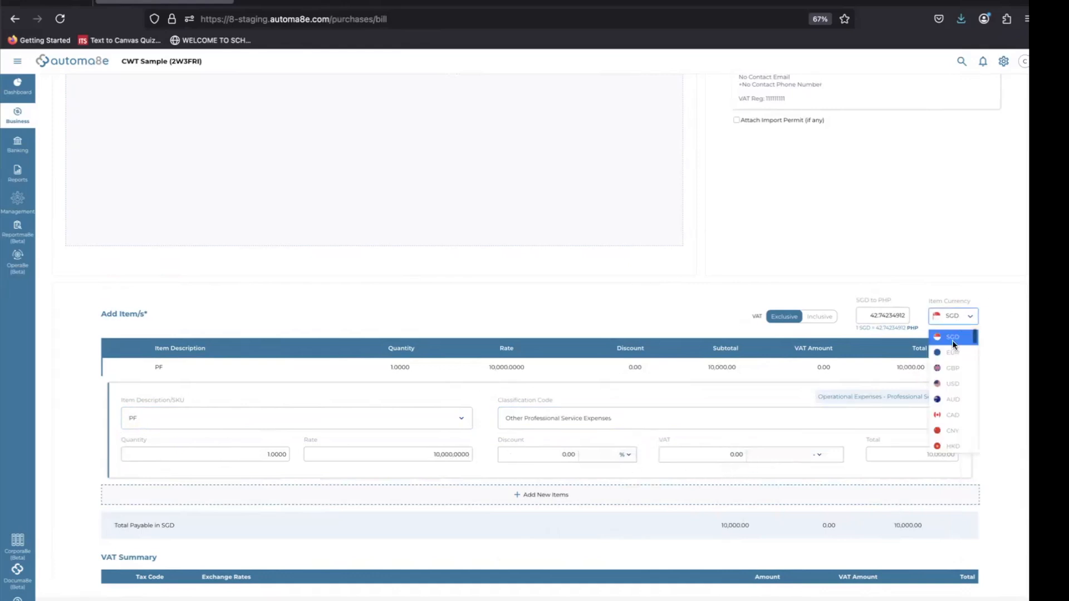
scroll(949, 416, "down", 3)
left_click(950, 418)
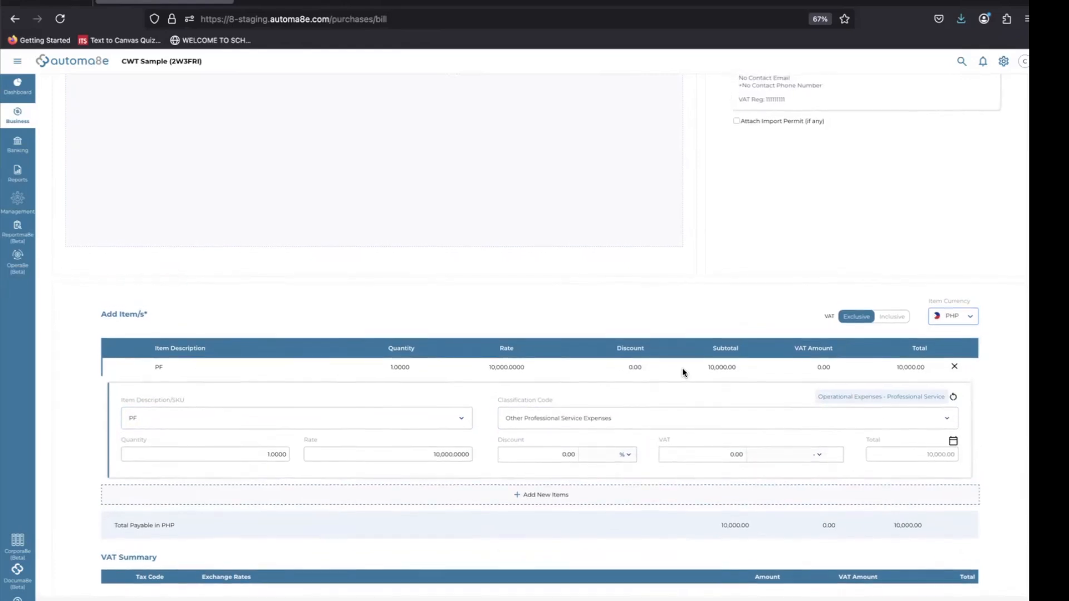
scroll(683, 368, "up", 5)
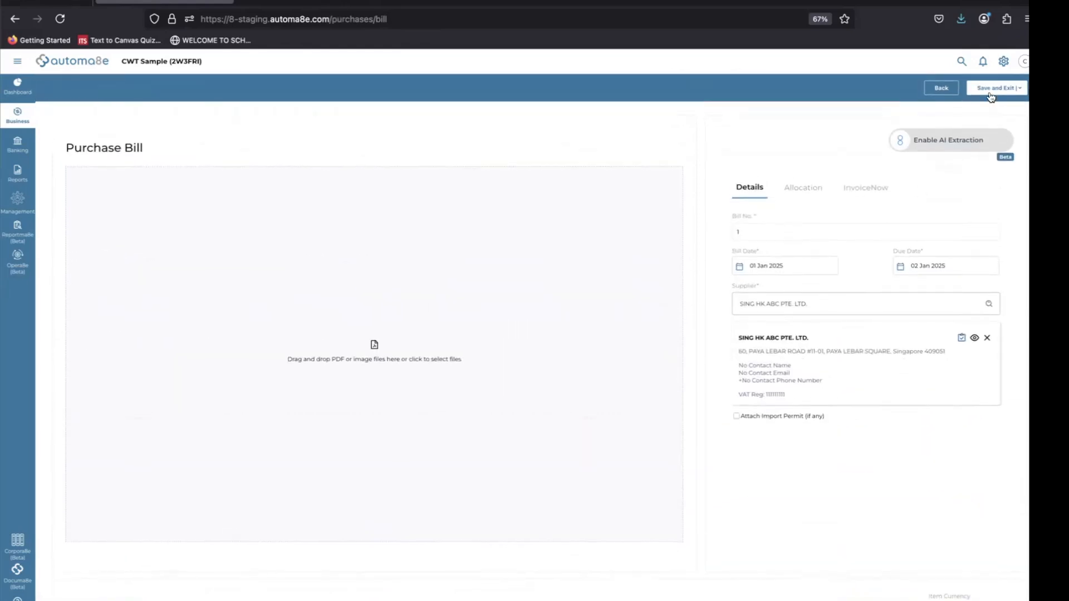
left_click(991, 89)
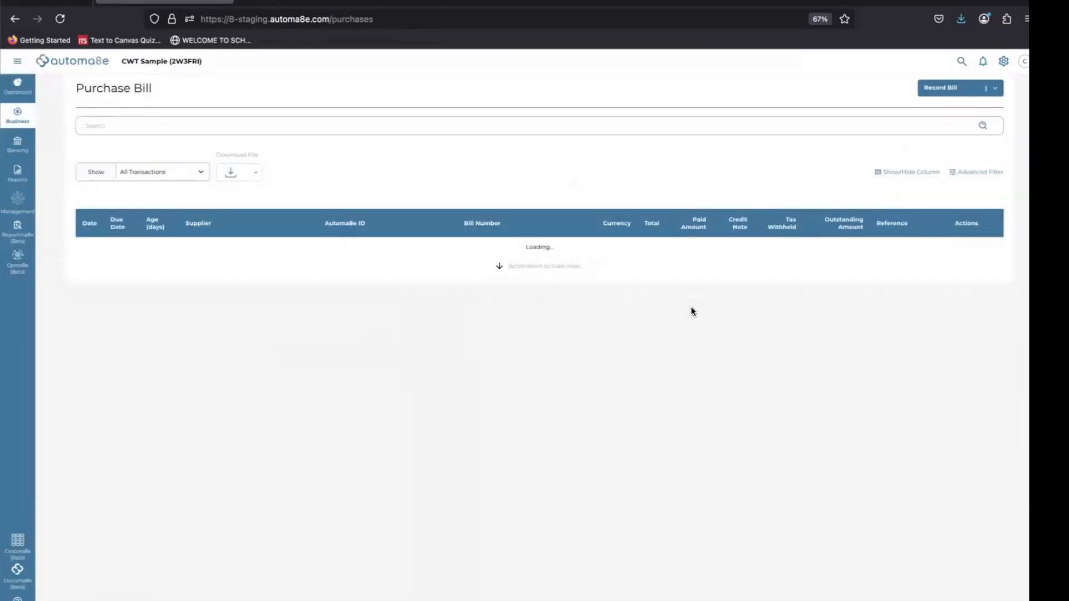
Step: Start another purchase bill and set its bill date to 1 February 2025
left_click(941, 89)
left_click(791, 265)
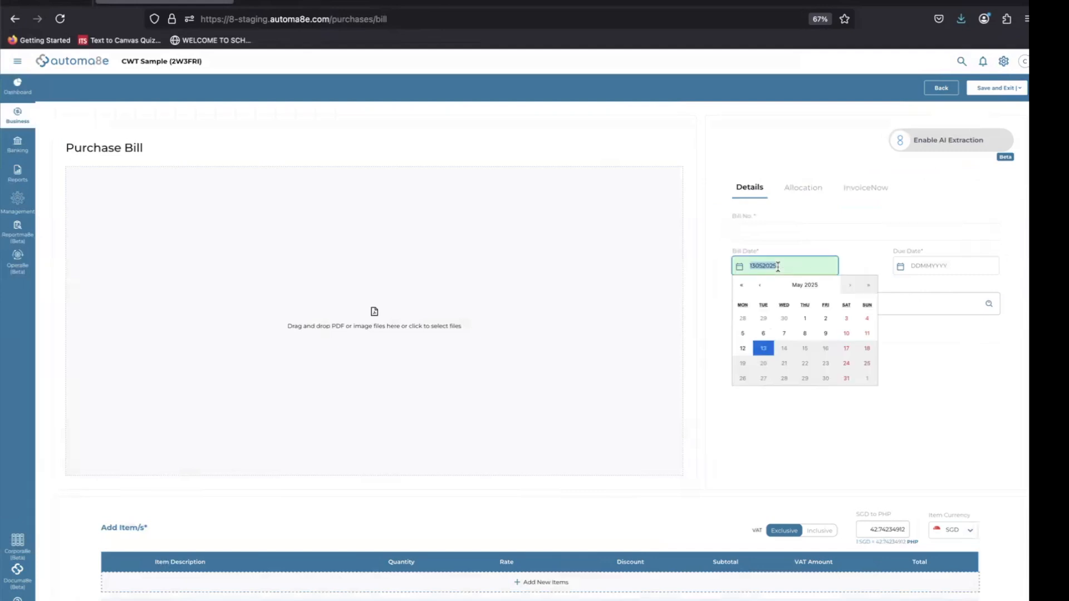
left_click(797, 286)
left_click(808, 315)
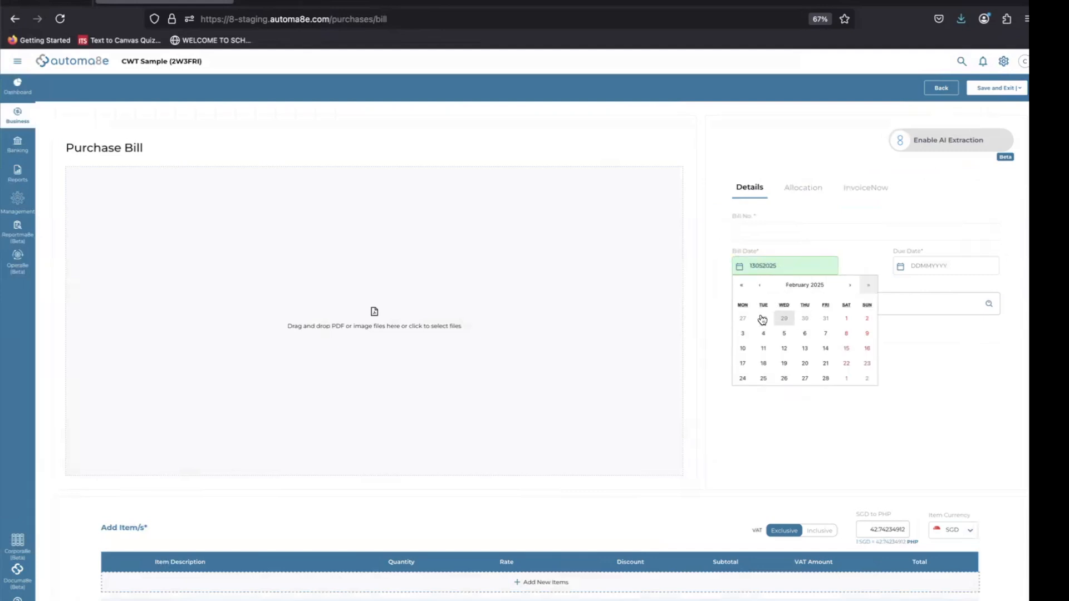
left_click(842, 319)
Step: Pick 31 May 2025 as the due date and choose SPACE DEFINE PTE. LTD. as the supplier
left_click(939, 265)
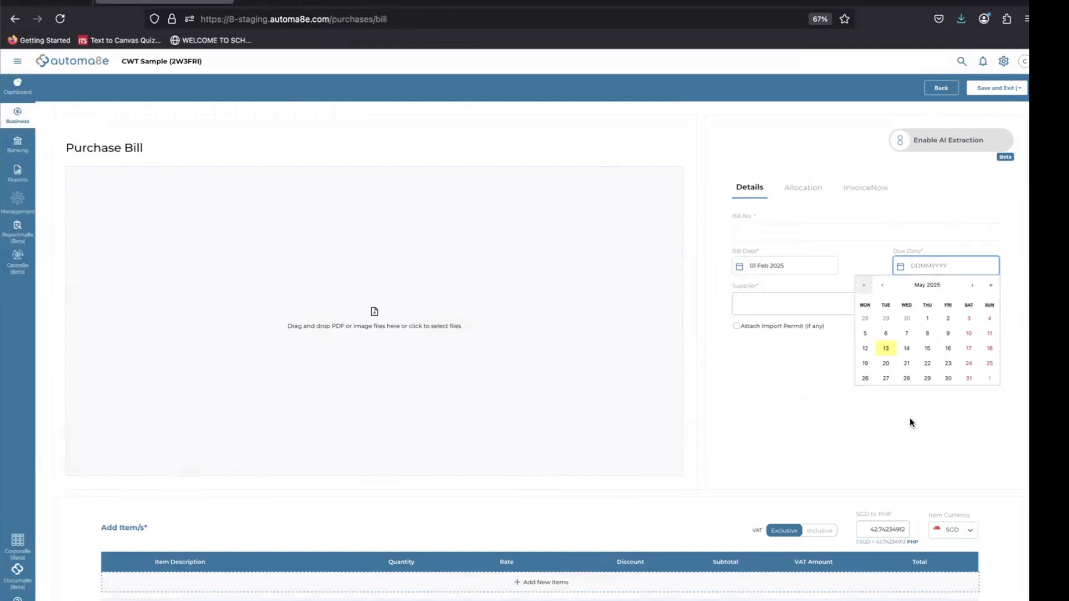
left_click(968, 377)
left_click(813, 306)
left_click(783, 345)
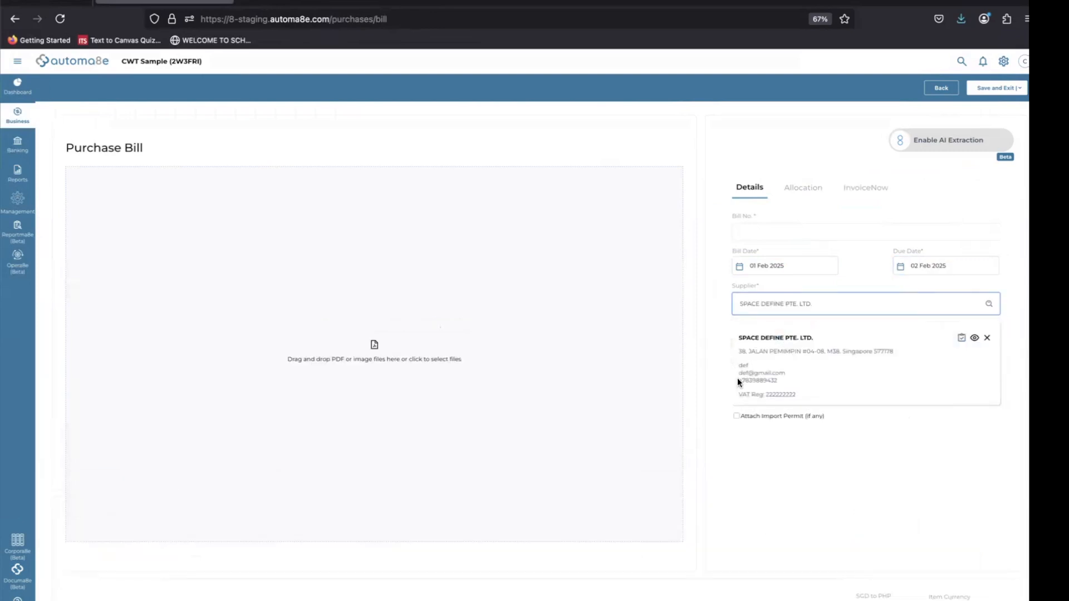
Step: Add a new item line to the bill with the description Rent
scroll(737, 377, "down", 3)
left_click(511, 498)
scroll(550, 508, "down", 1)
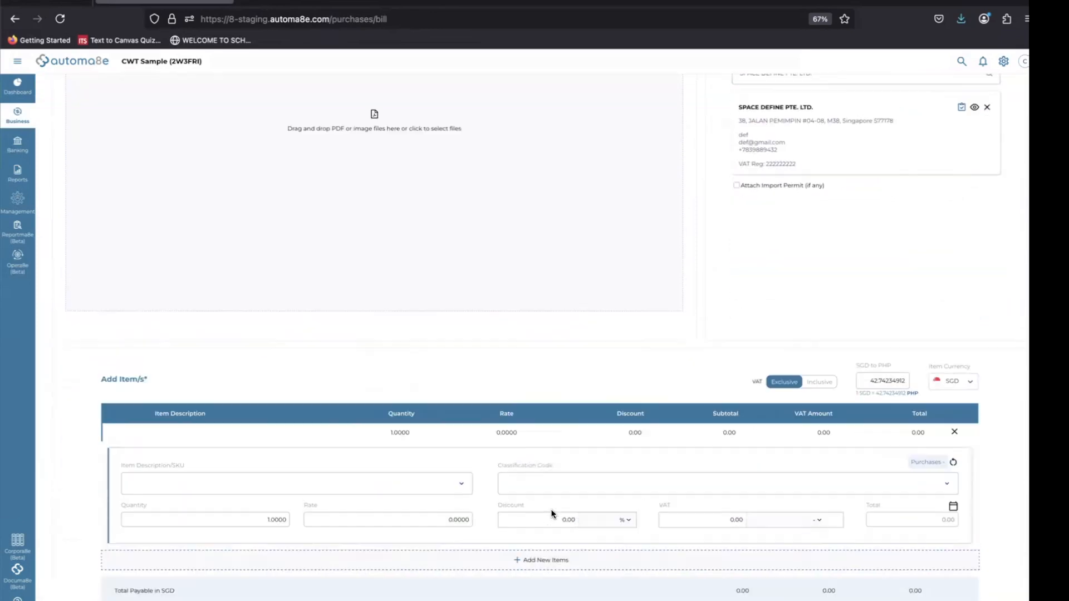
scroll(550, 509, "down", 1)
left_click(279, 457)
type("Rent")
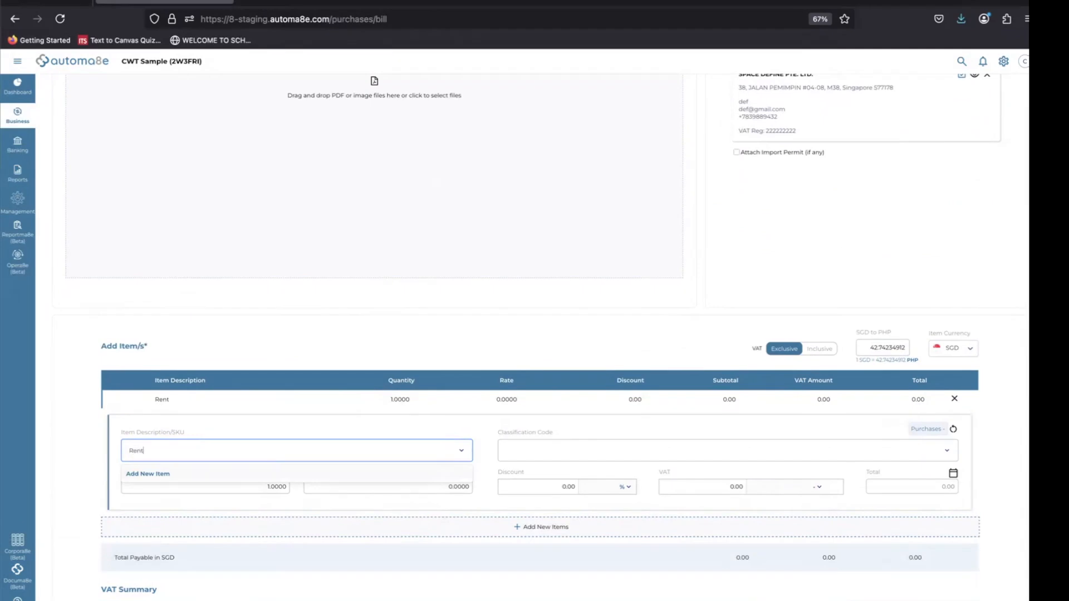
Step: Classify the Rent item as Other Rental Expenses - Short Term and set its rate to 20,000
left_click(540, 441)
type("Rent")
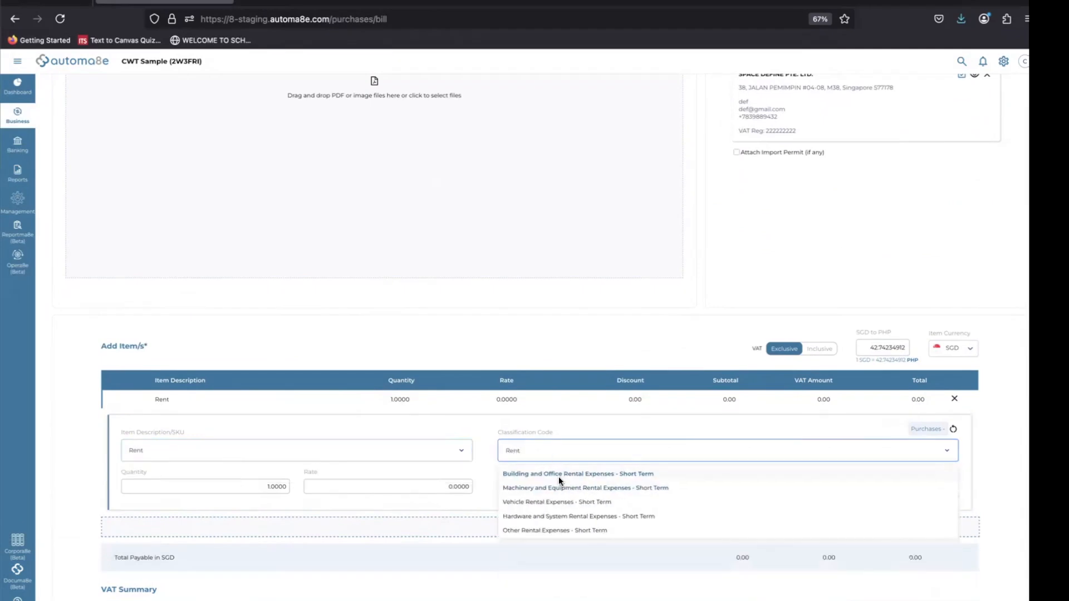
left_click(553, 529)
left_click(409, 493)
type("20,000")
Step: Change the Rent bill's item currency to PHP and try to save the bill
left_click(951, 348)
scroll(950, 447, "down", 2)
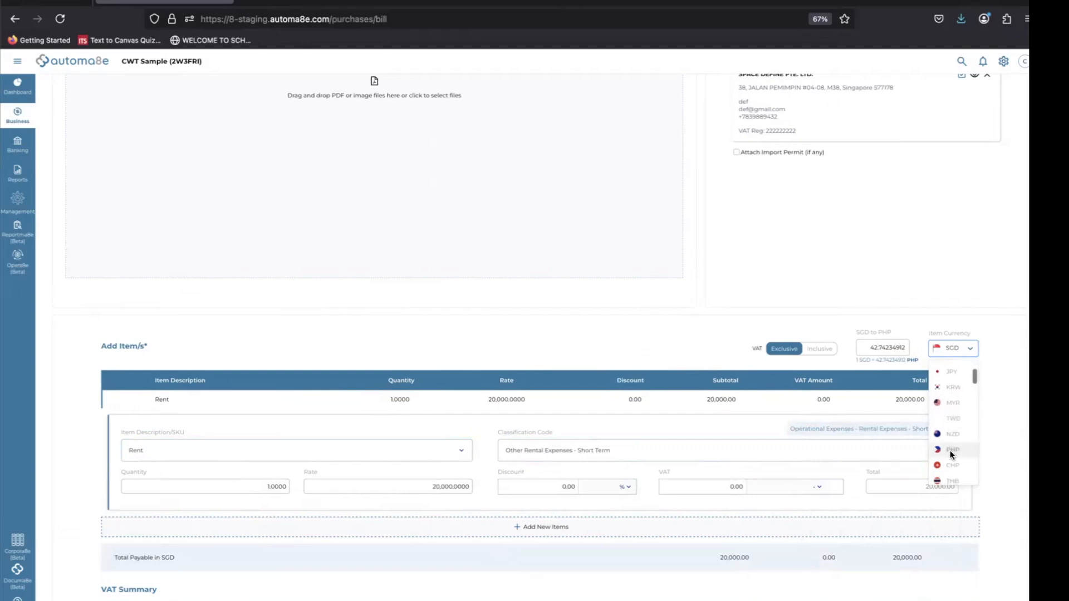
left_click(949, 449)
scroll(900, 292, "up", 2)
scroll(901, 292, "up", 2)
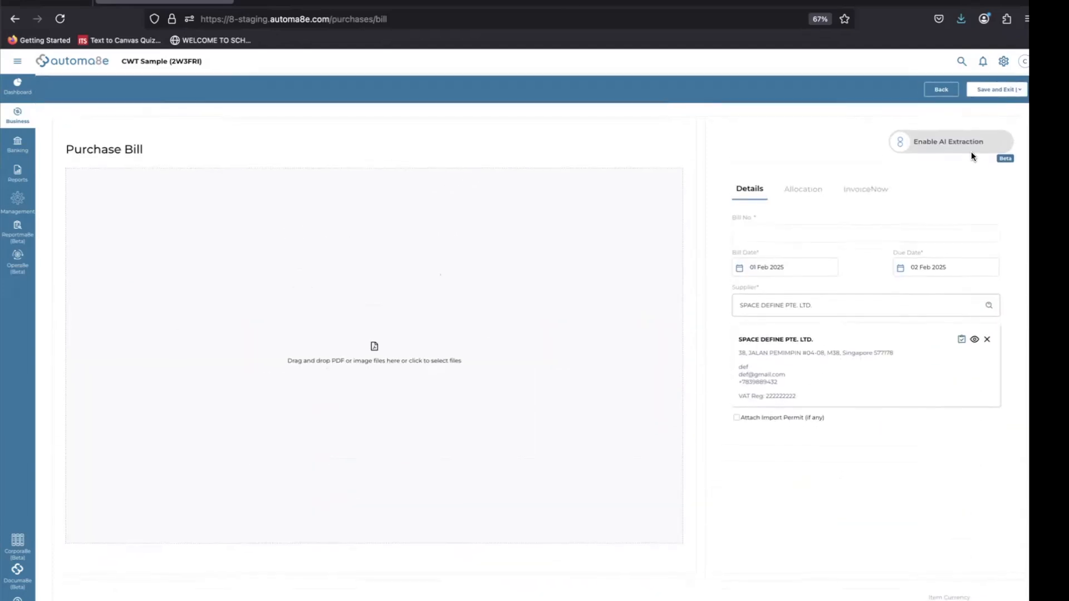
left_click(992, 88)
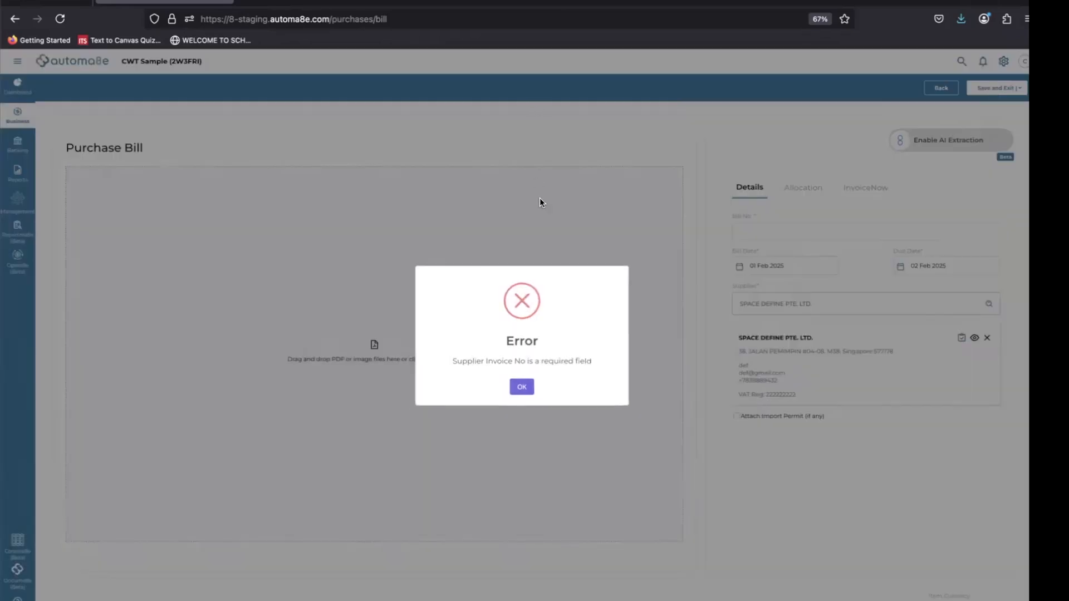
left_click(523, 385)
Step: Enter 2 as the bill number, then save and exit the bill
left_click(750, 229)
type("1")
left_click(993, 86)
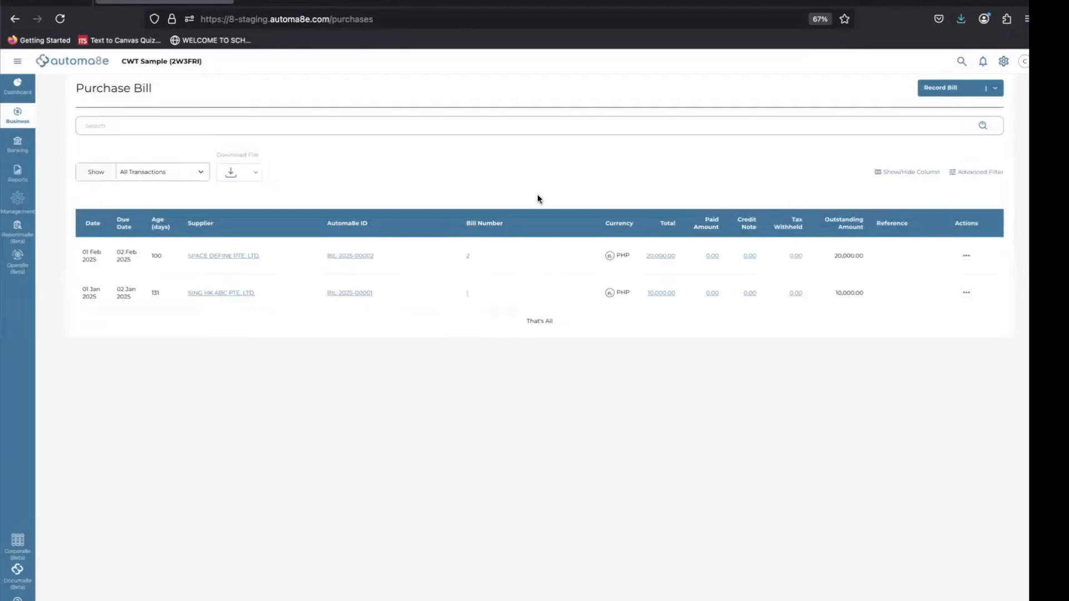
Step: Start a new purchase bill numbered 3 and set its bill date to 1 March 2025
left_click(953, 92)
left_click(765, 239)
type("3")
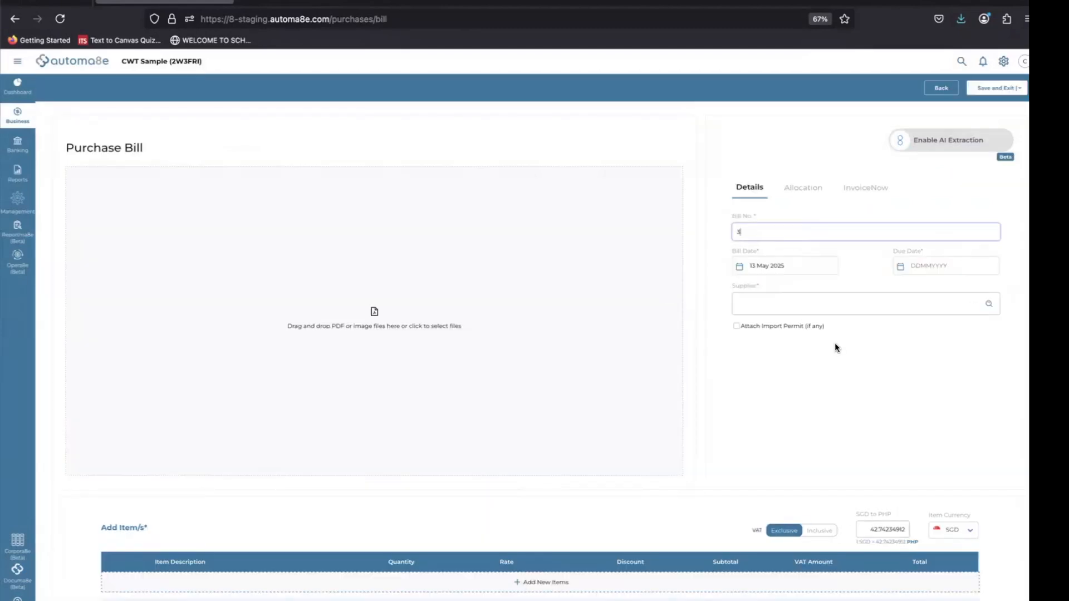
left_click(773, 267)
left_click(804, 285)
left_click(856, 317)
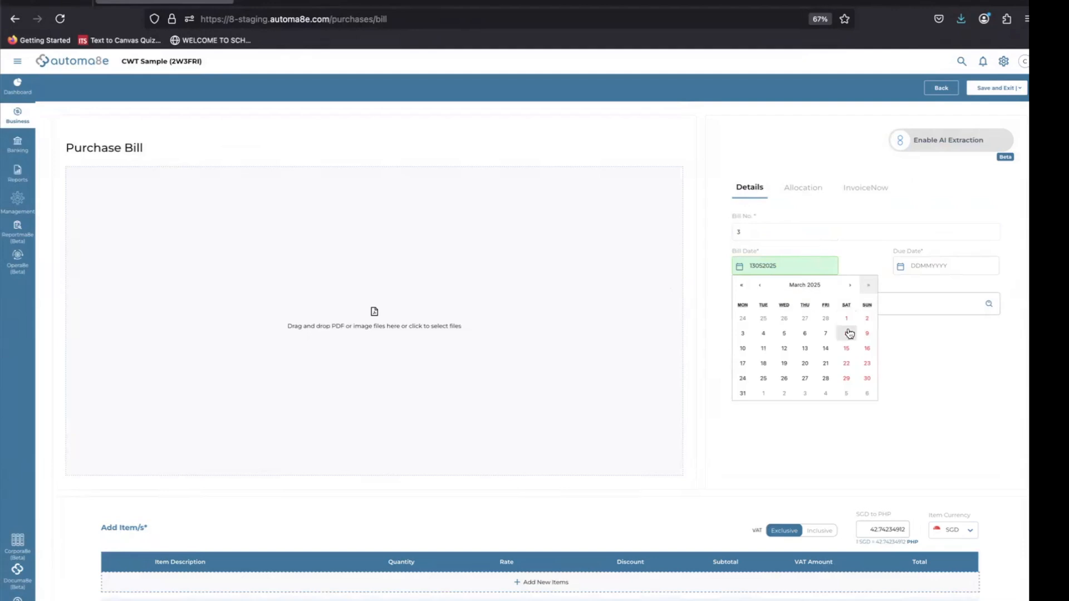
left_click(846, 318)
Step: Pick 31 May 2025 as the due date and choose GHI PRINTING PTE. LTD. as the supplier
left_click(922, 266)
left_click(970, 381)
left_click(816, 305)
left_click(782, 357)
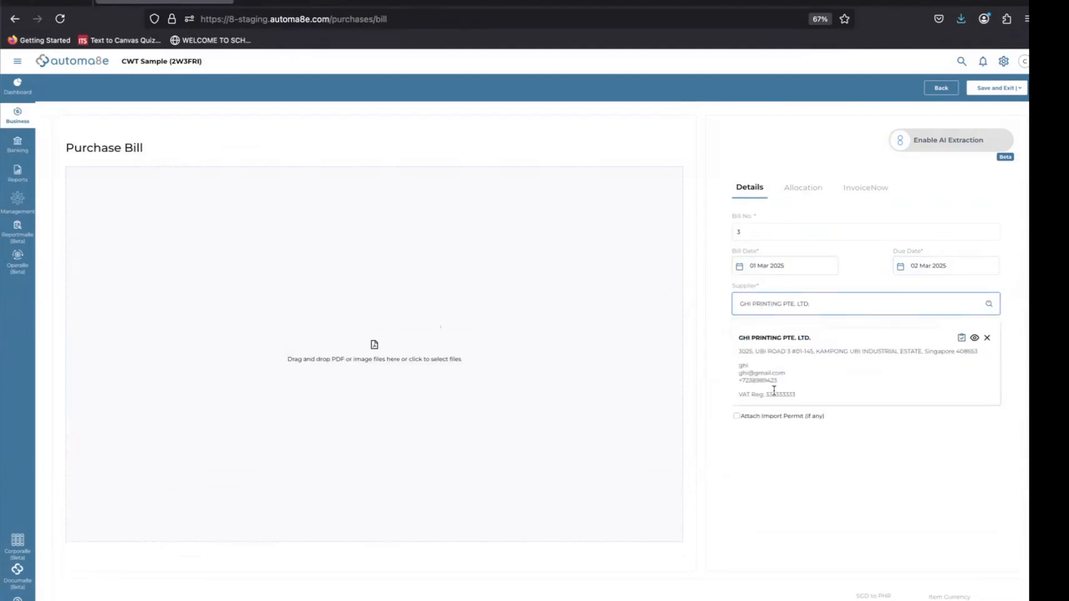
Step: Add an item line described as PF to the GHI PRINTING PTE. LTD. bill
scroll(756, 476, "down", 5)
left_click(523, 498)
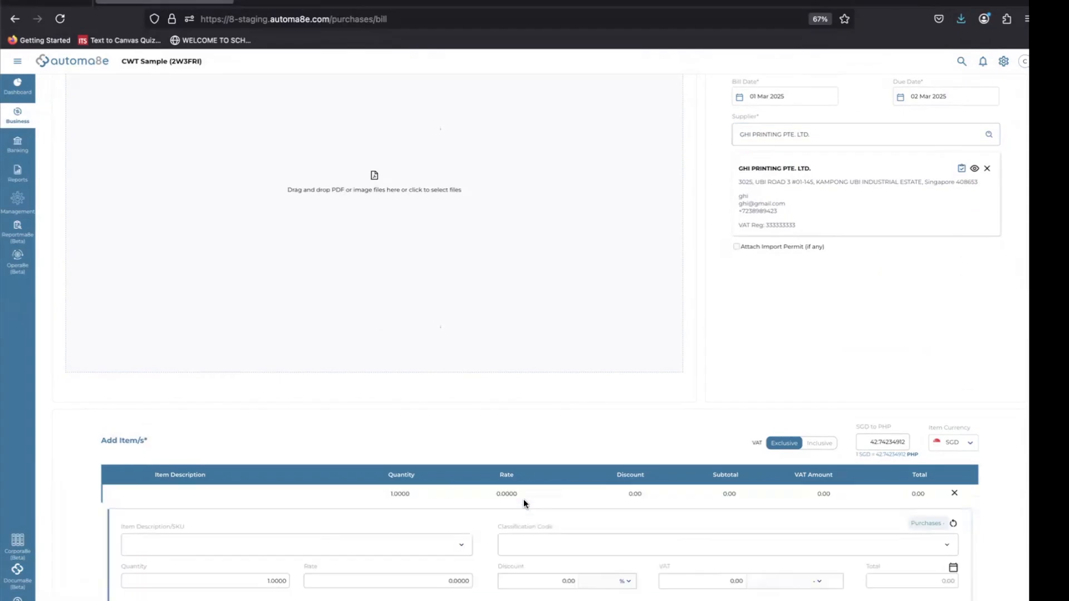
scroll(412, 479, "down", 2)
left_click(283, 482)
type("PF")
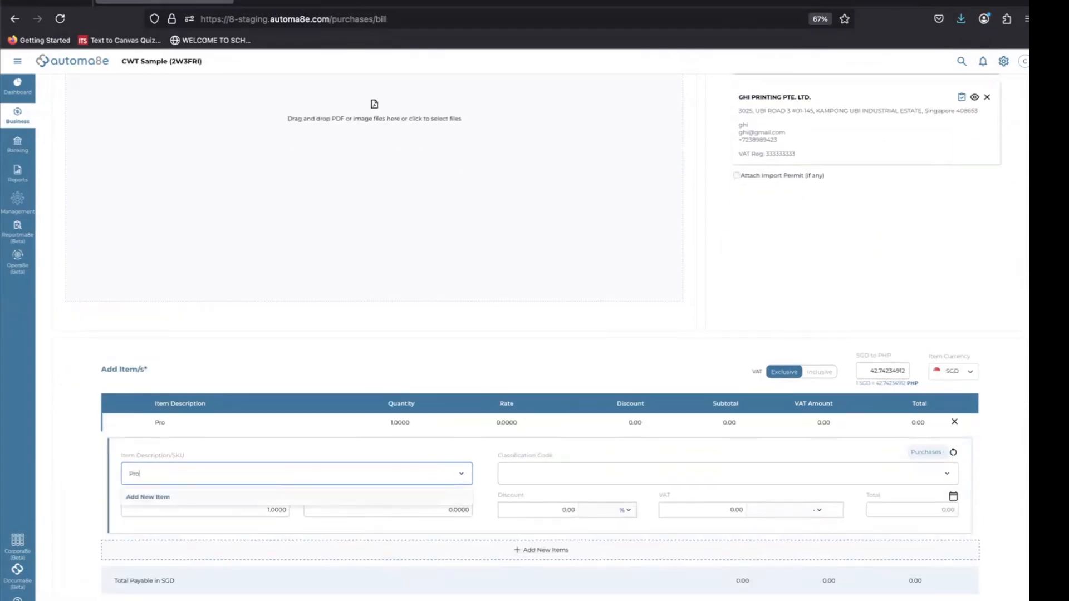
Step: Classify the PF item as Other Professional Service Expenses and set its rate to 30,000
left_click(570, 473)
type("Prof")
left_click(589, 494)
left_click(409, 515)
type("30,00")
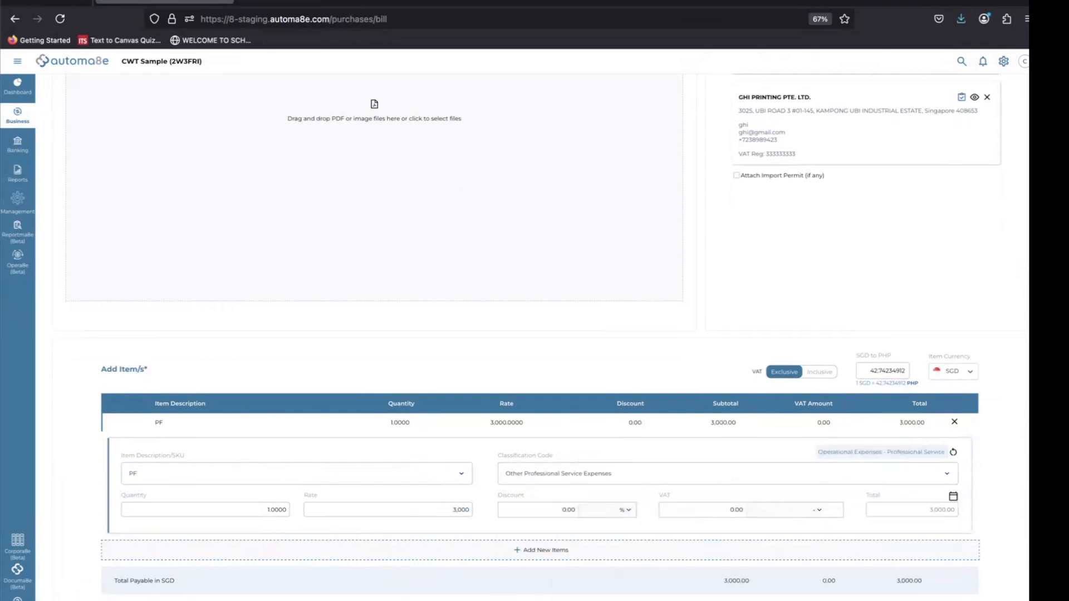
type("0")
left_click(545, 338)
Step: Set the item currency of bill 3 to PHP, then save and exit the bill
left_click(968, 371)
scroll(947, 472, "down", 1)
scroll(950, 483, "down", 3)
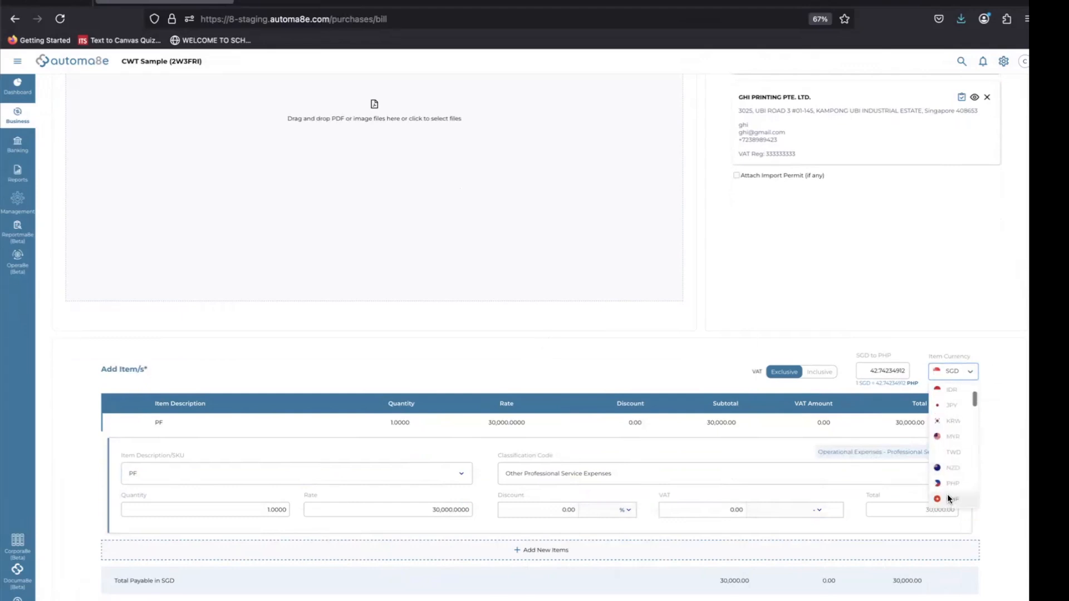
left_click(947, 493)
scroll(906, 269, "up", 5)
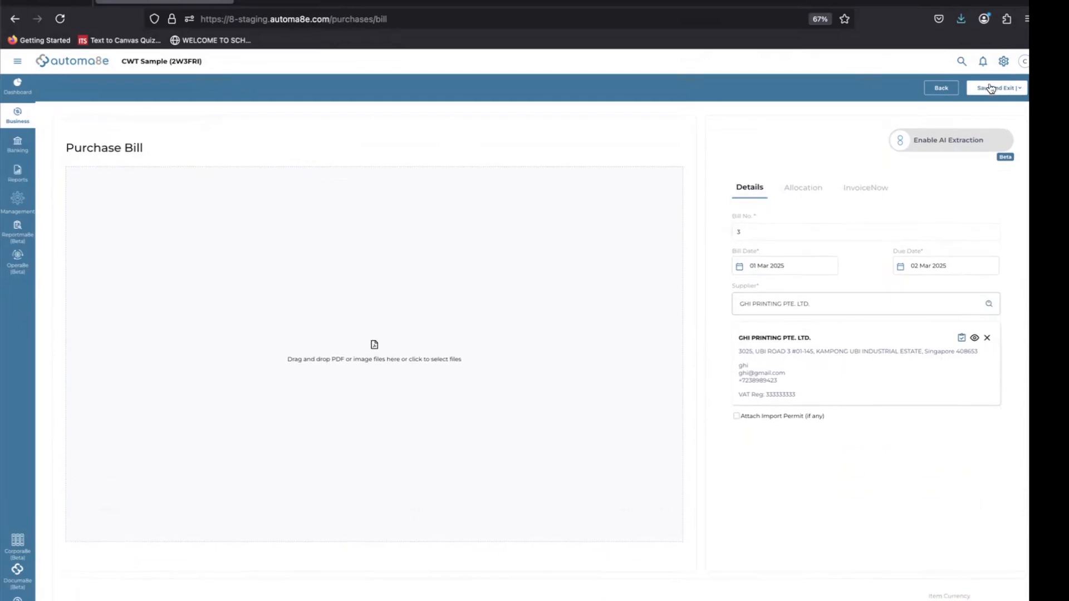
left_click(990, 88)
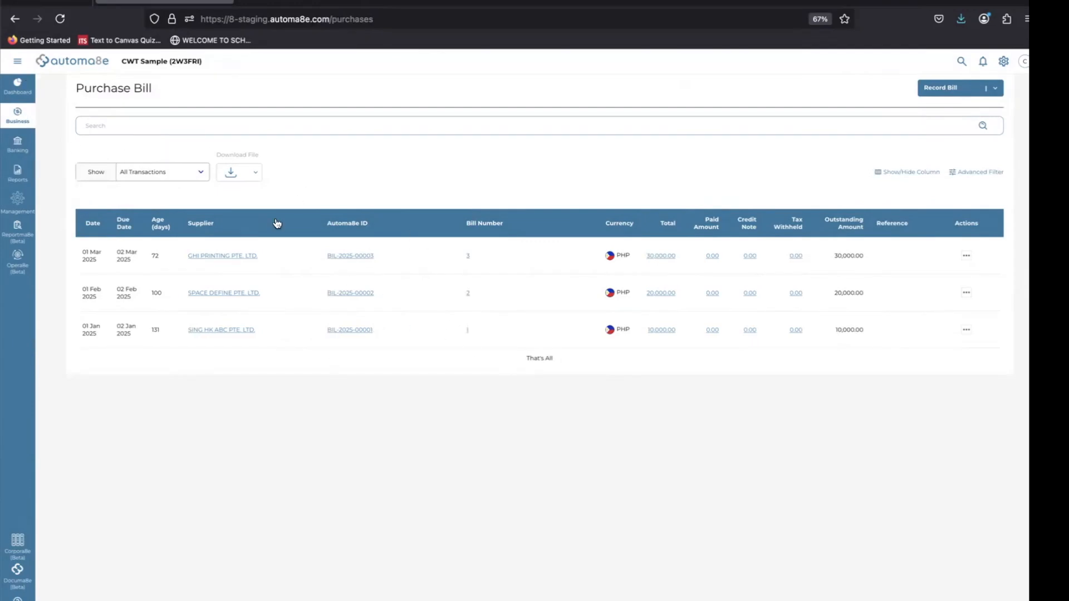
Step: Record tax withheld on the SING HK ABC PTE. LTD. bill using individual code WI010 for professionals, and save the computation
left_click(967, 332)
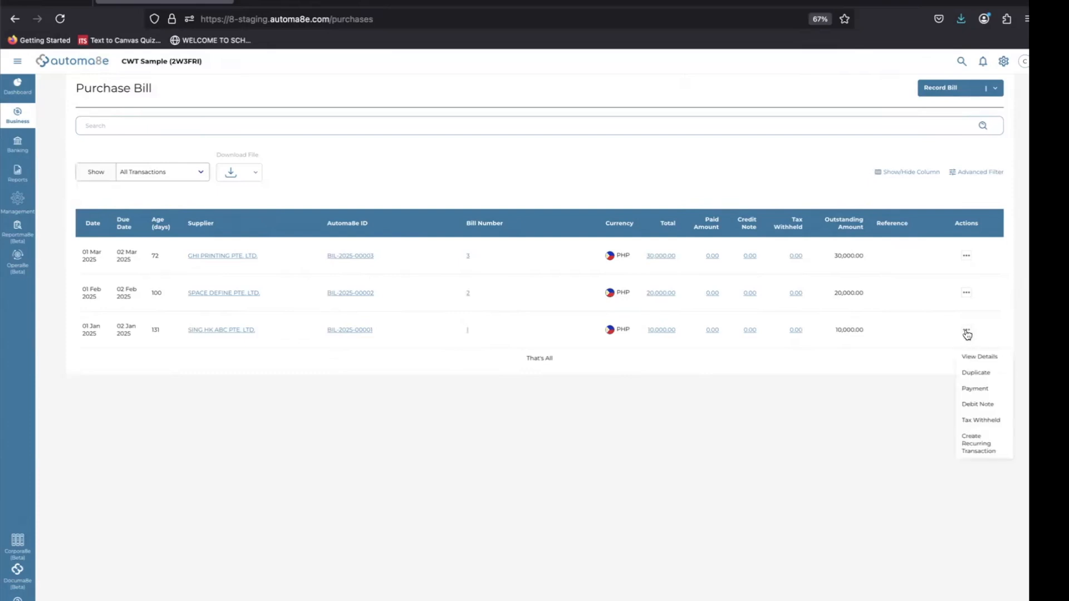
left_click(973, 424)
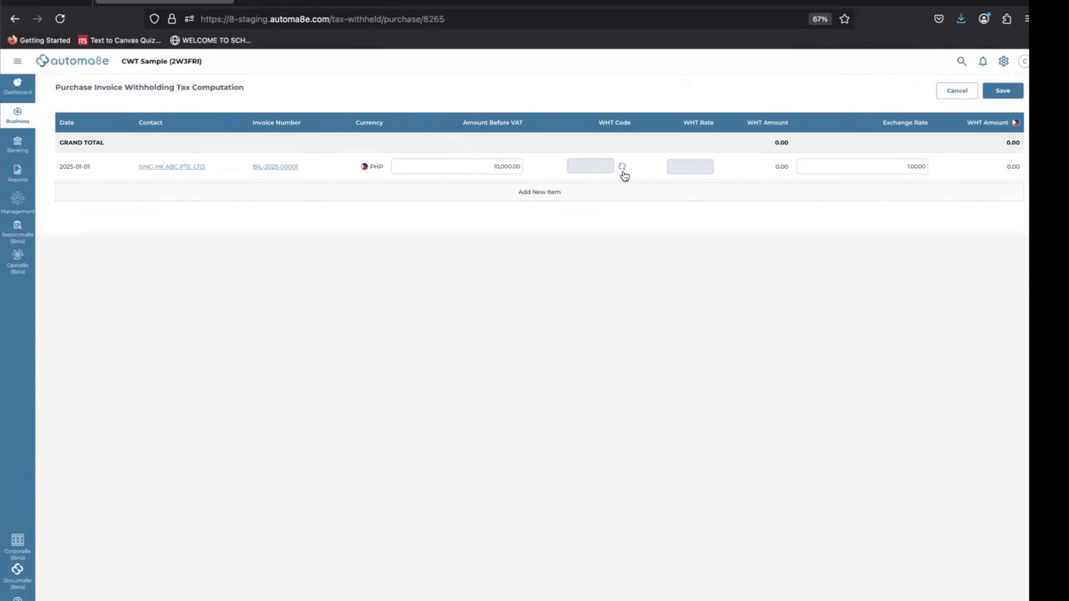
left_click(622, 169)
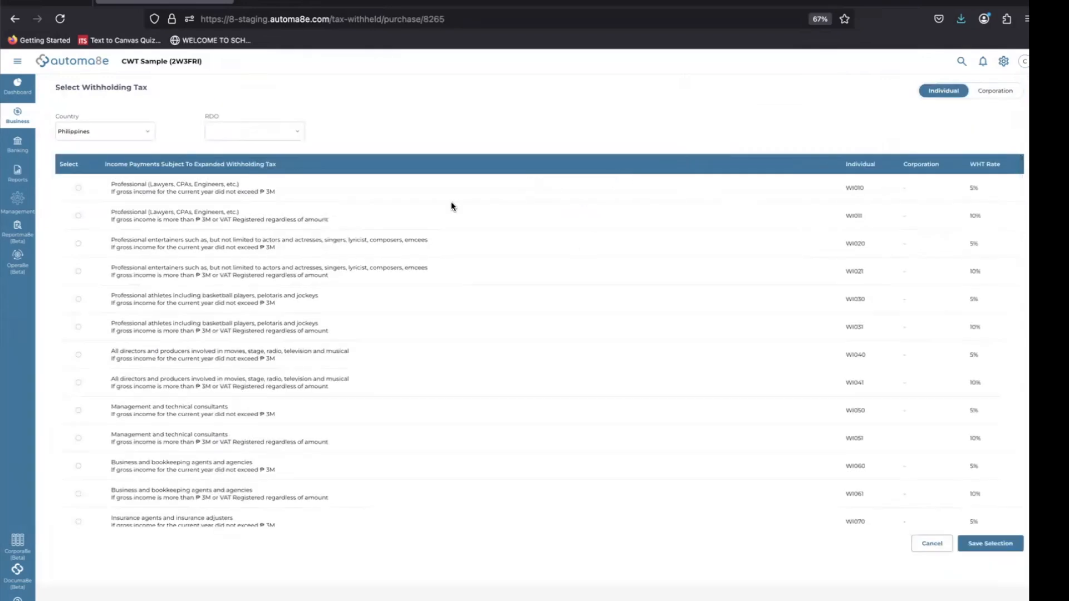
left_click(282, 126)
left_click(447, 120)
left_click(78, 188)
left_click(997, 544)
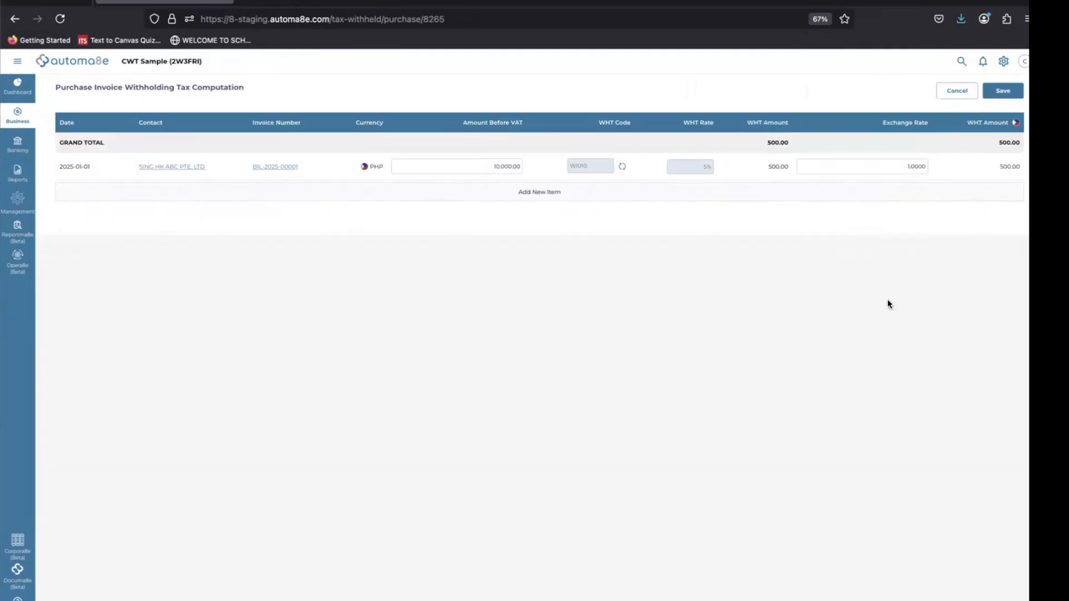
left_click(1000, 91)
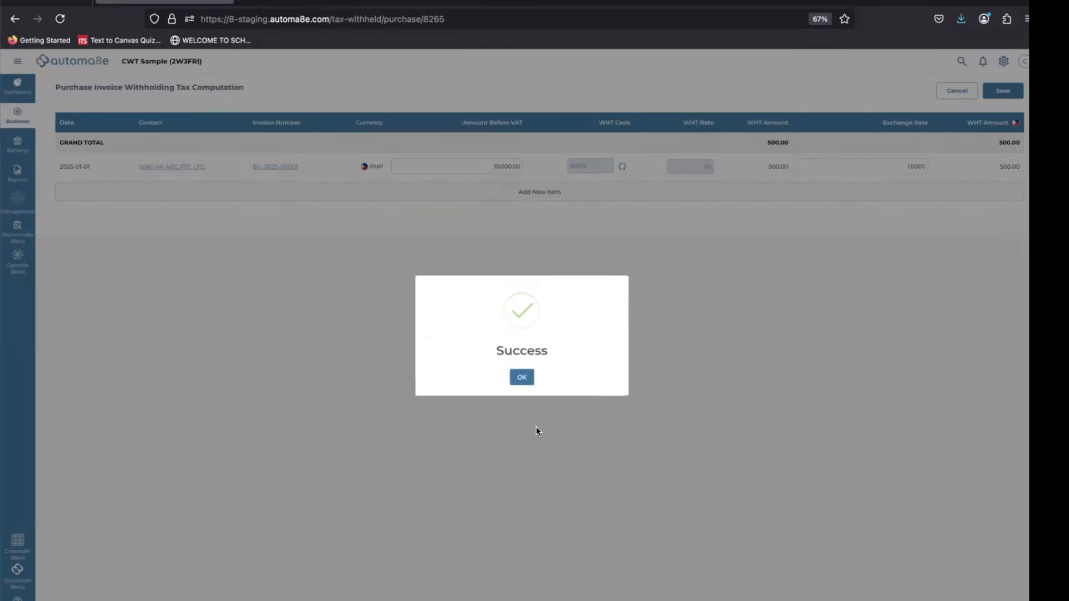
left_click(523, 377)
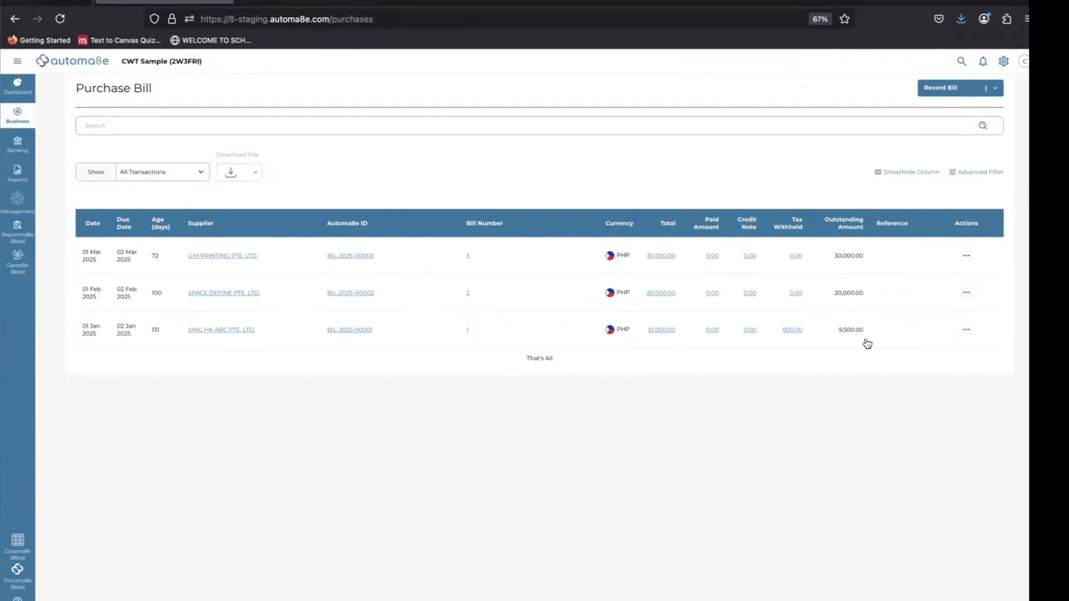
Step: Record tax withheld on the SPACE DEFINE PTE. LTD. bill using individual rentals code WI100, and save the computation
left_click(966, 294)
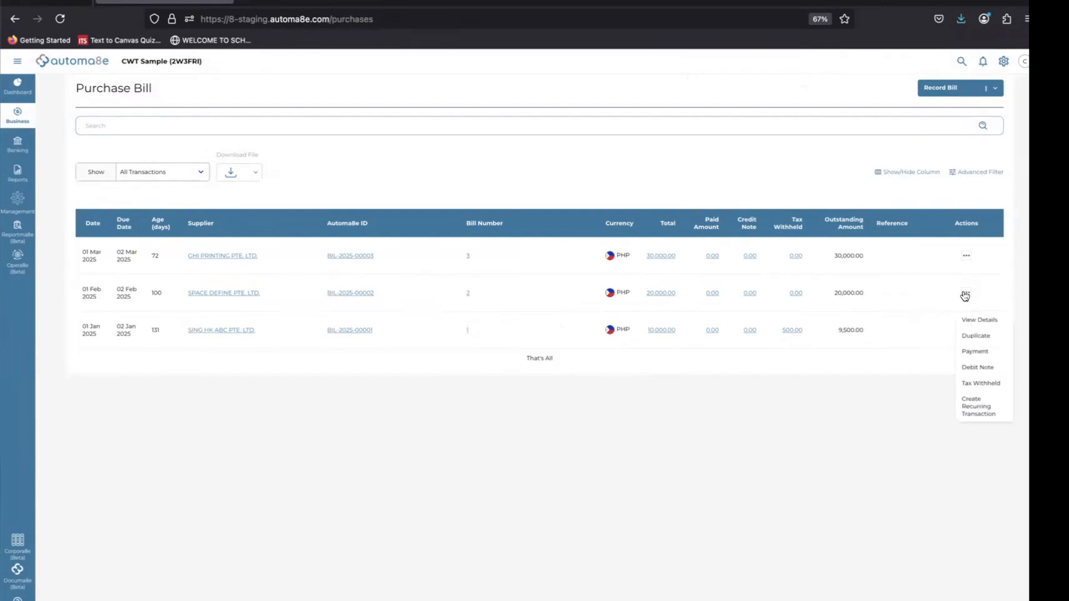
left_click(981, 383)
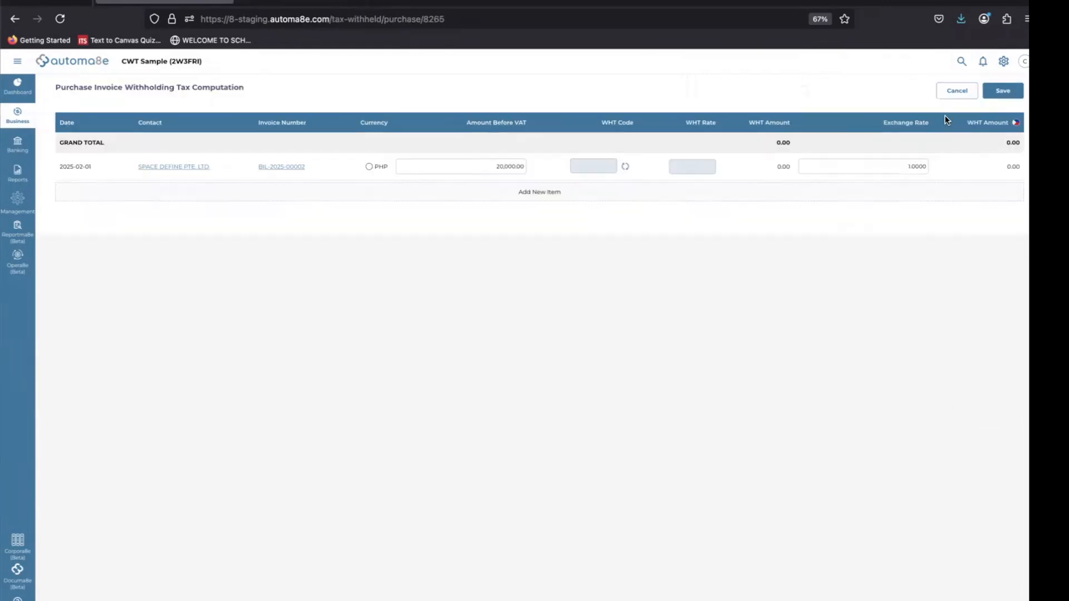
left_click(624, 166)
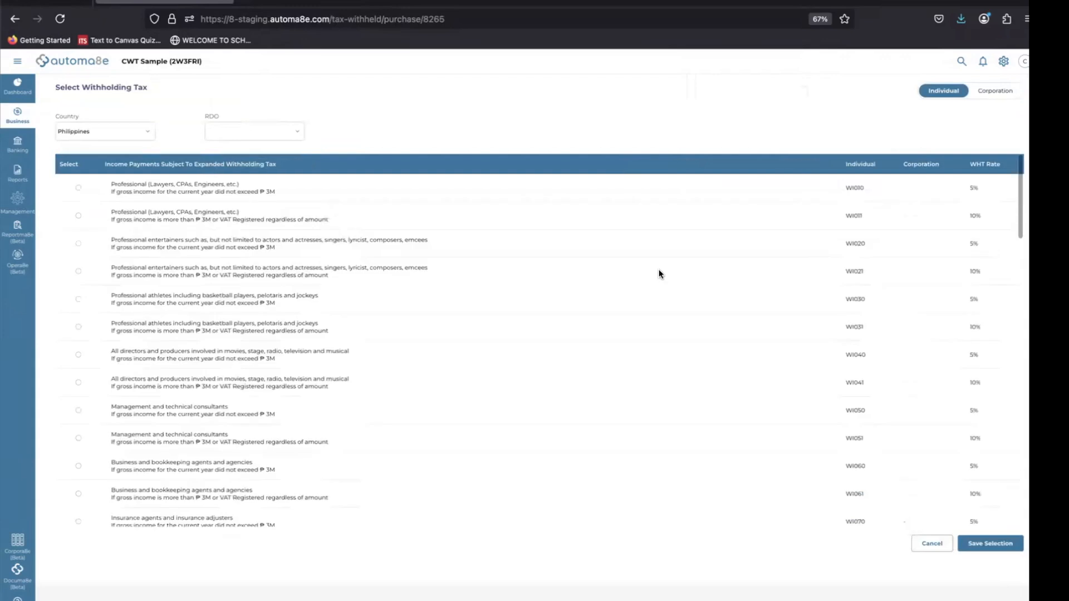
scroll(673, 380, "down", 5)
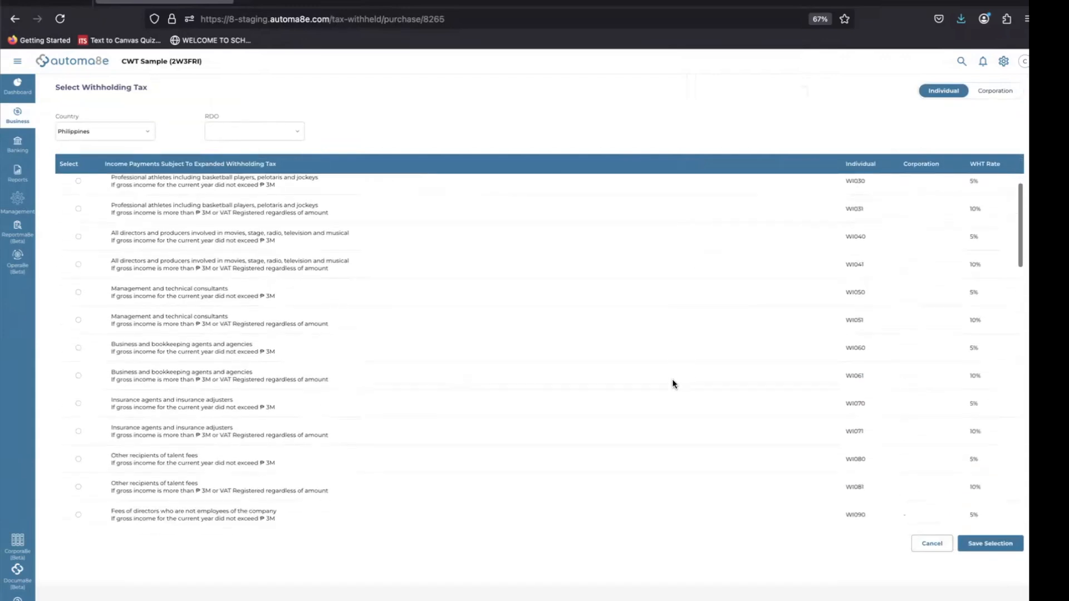
scroll(672, 383, "down", 6)
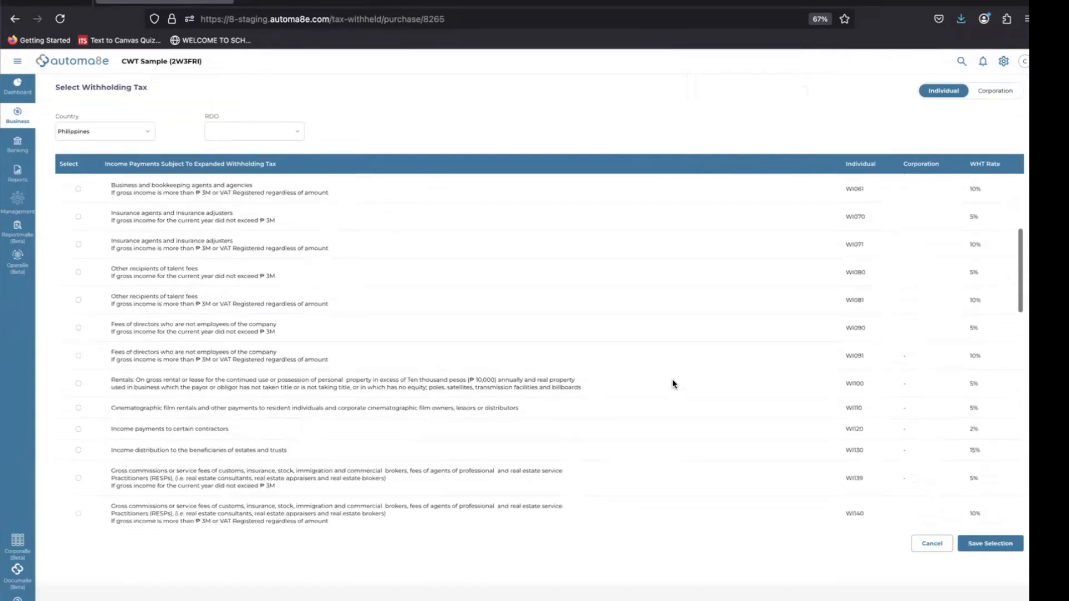
scroll(672, 384, "down", 5)
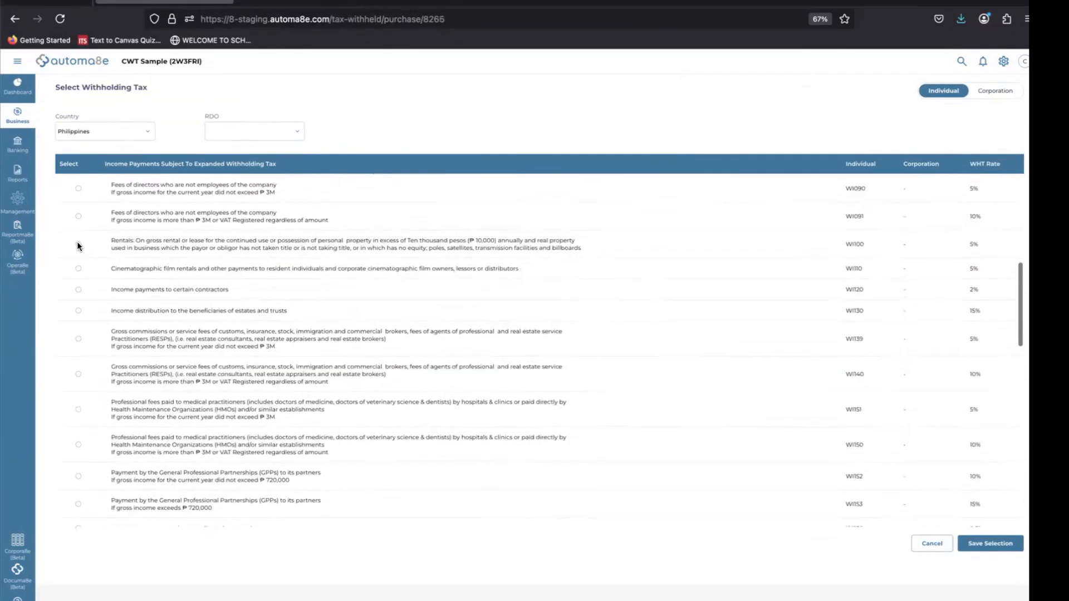
left_click(78, 244)
left_click(995, 543)
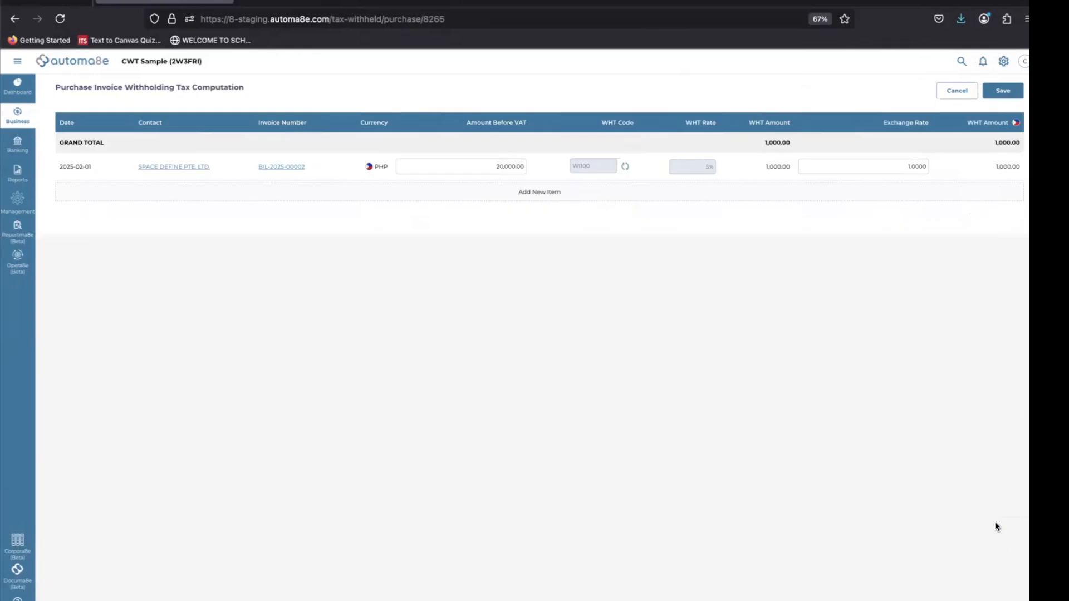
left_click(1004, 90)
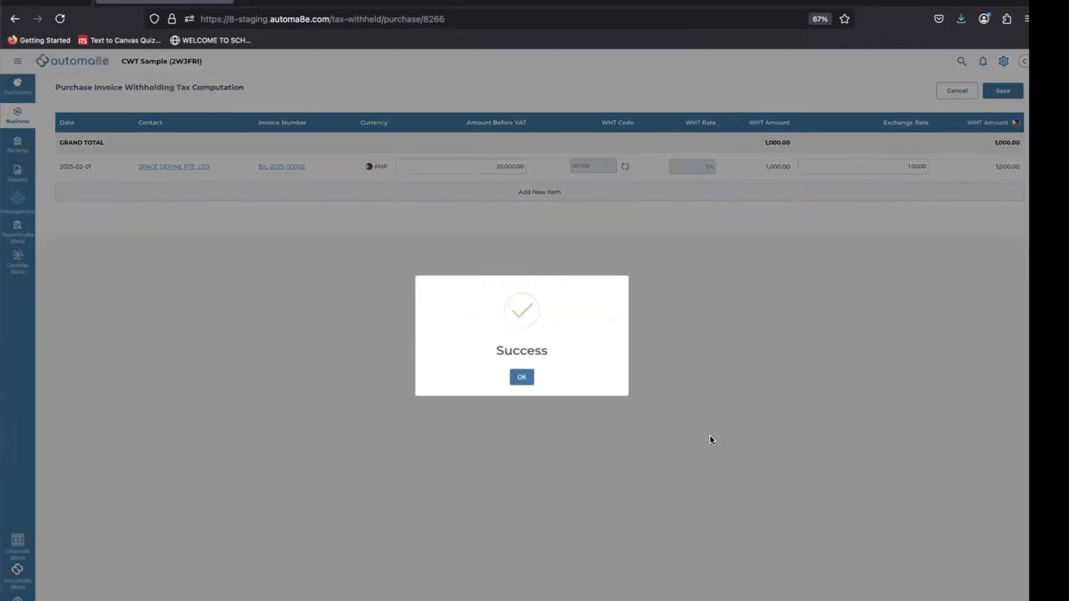
left_click(521, 377)
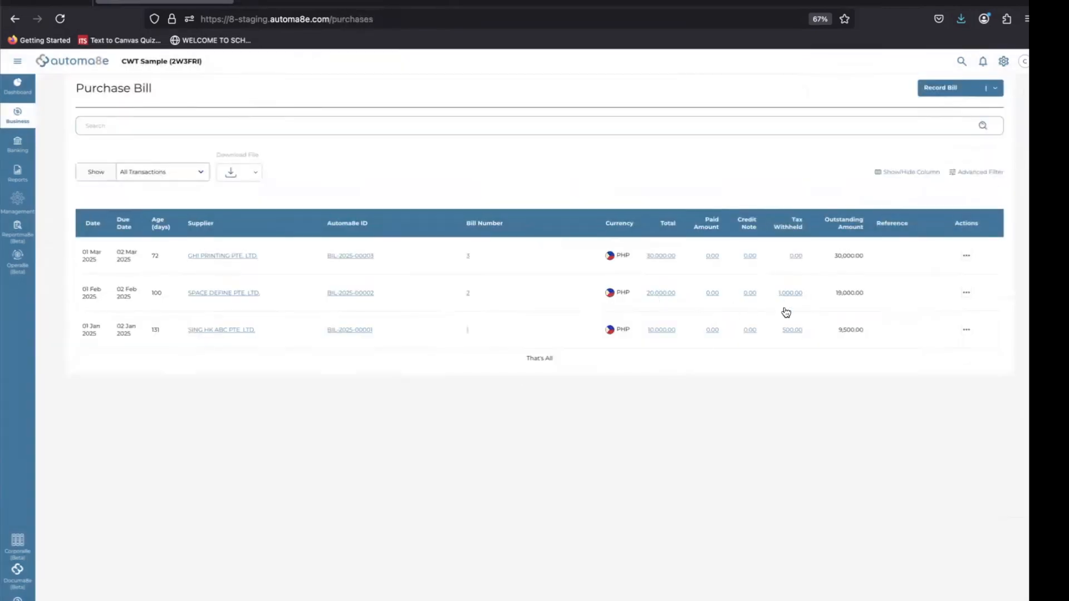
Step: Record tax withheld on the GHI PRINTING PTE. LTD. bill using individual professionals code WI011, and save the computation
left_click(966, 257)
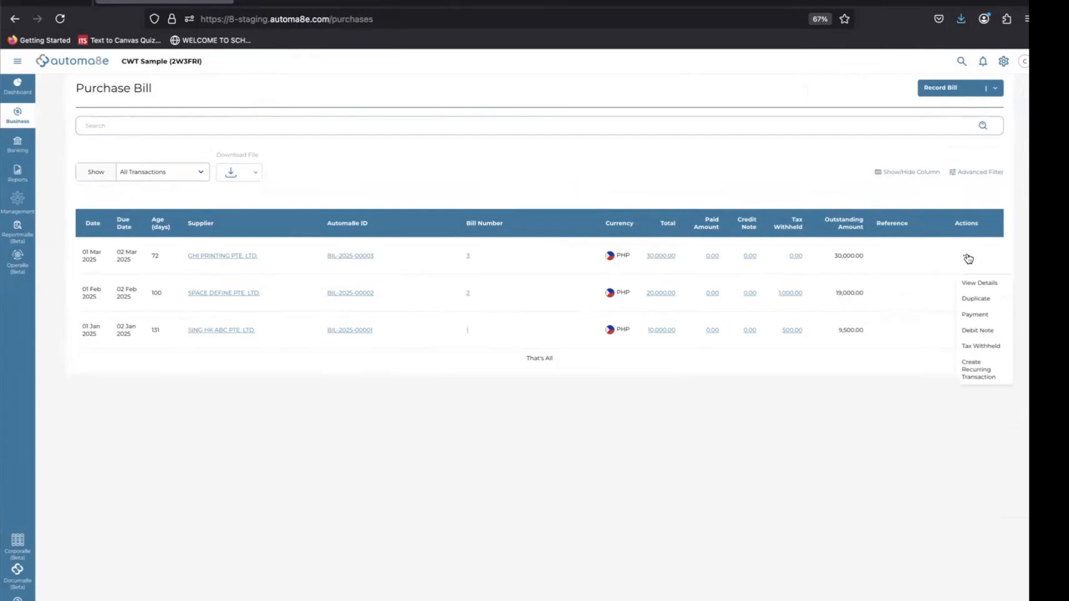
left_click(987, 346)
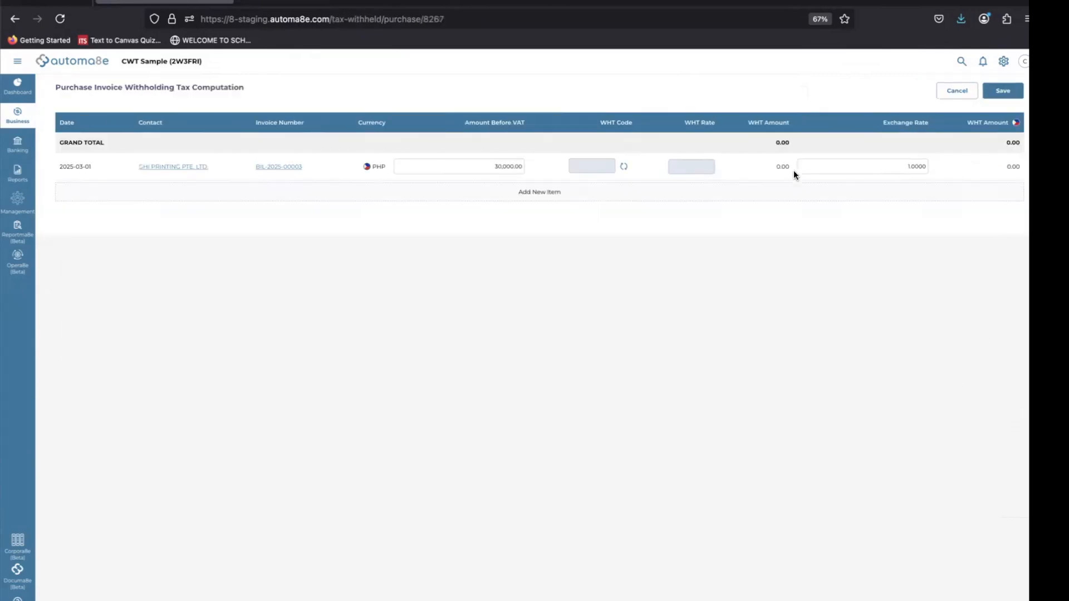
left_click(621, 166)
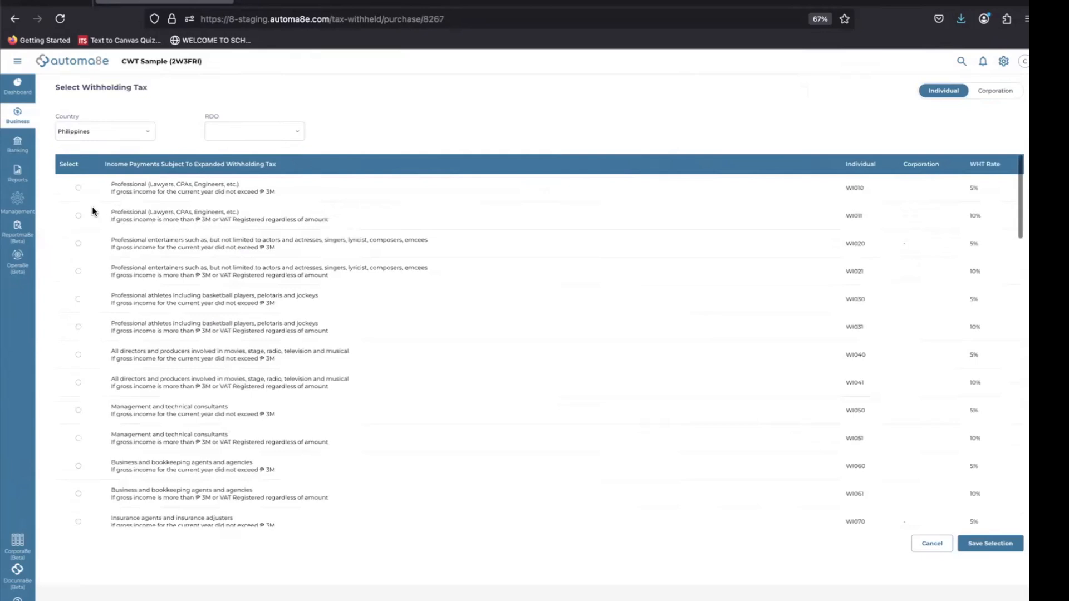
left_click(78, 216)
left_click(991, 543)
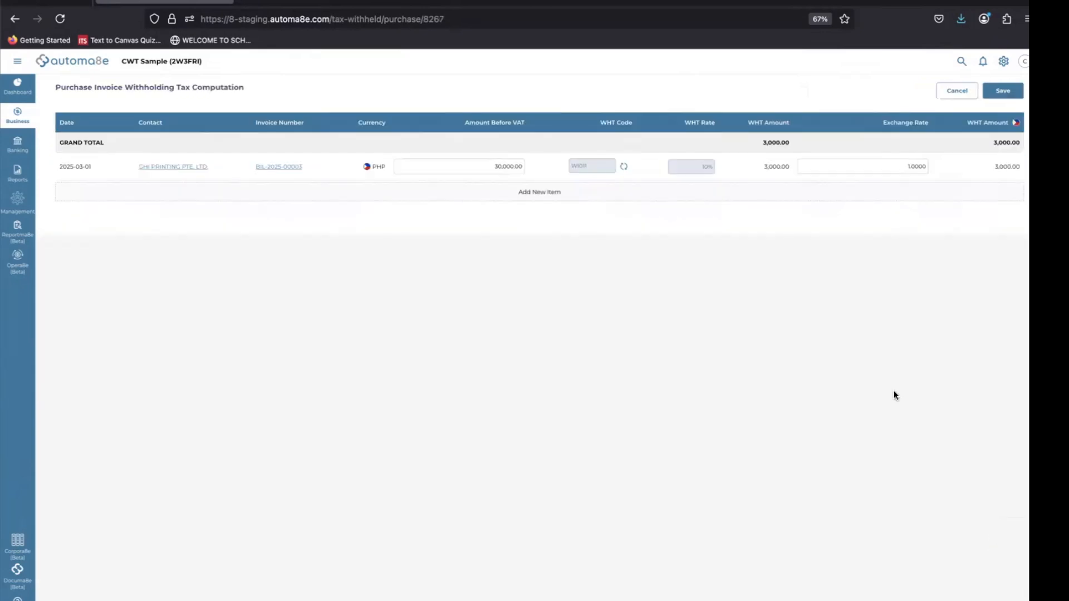
left_click(999, 95)
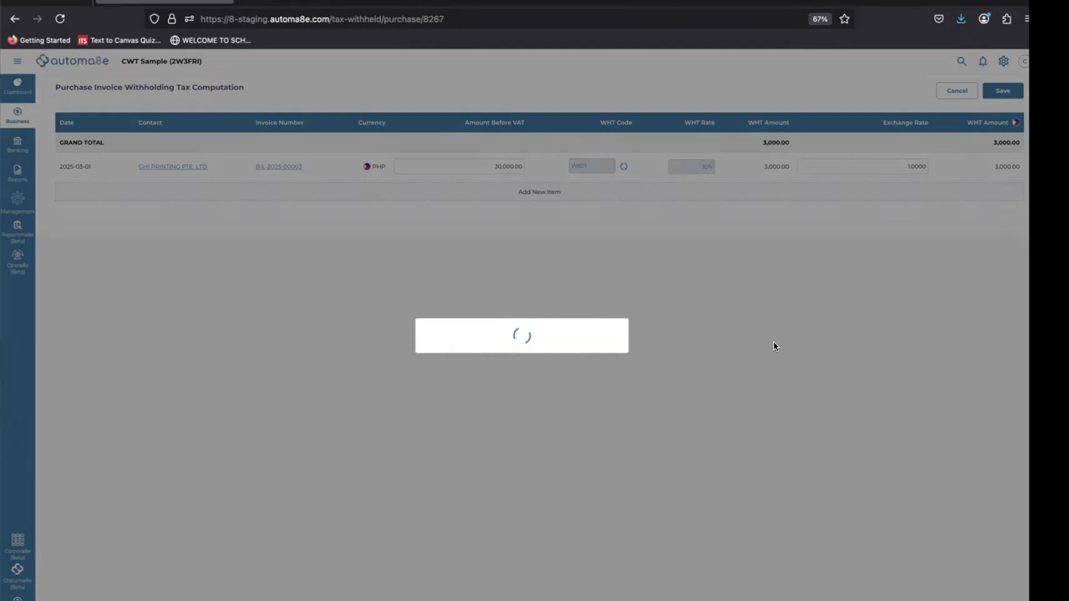
left_click(513, 377)
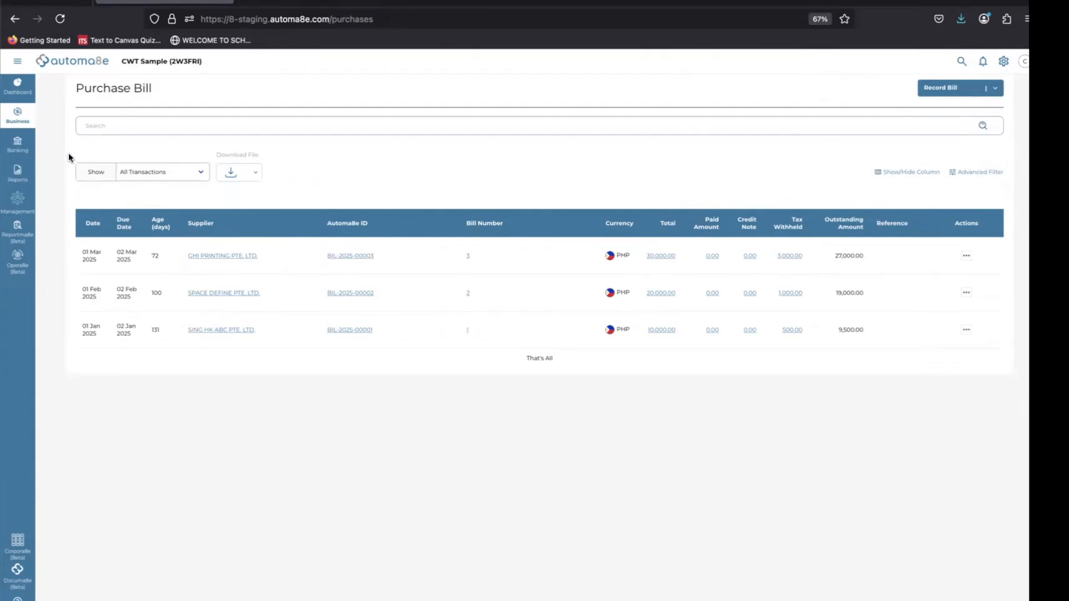
Step: Open the Purchase Withholding Tax Report from the transaction reports
left_click(11, 176)
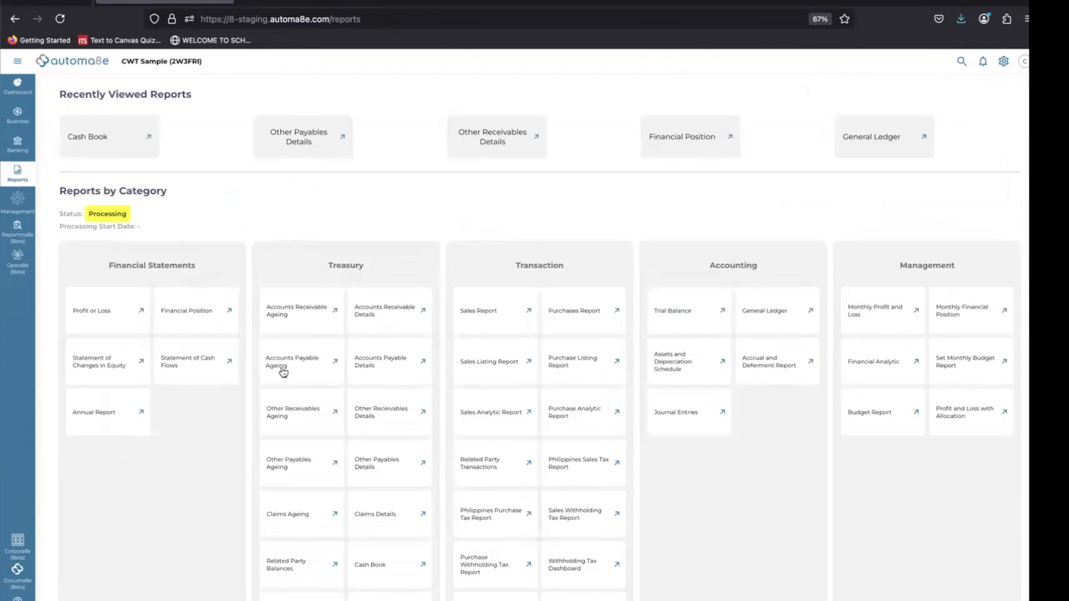
scroll(598, 422, "down", 2)
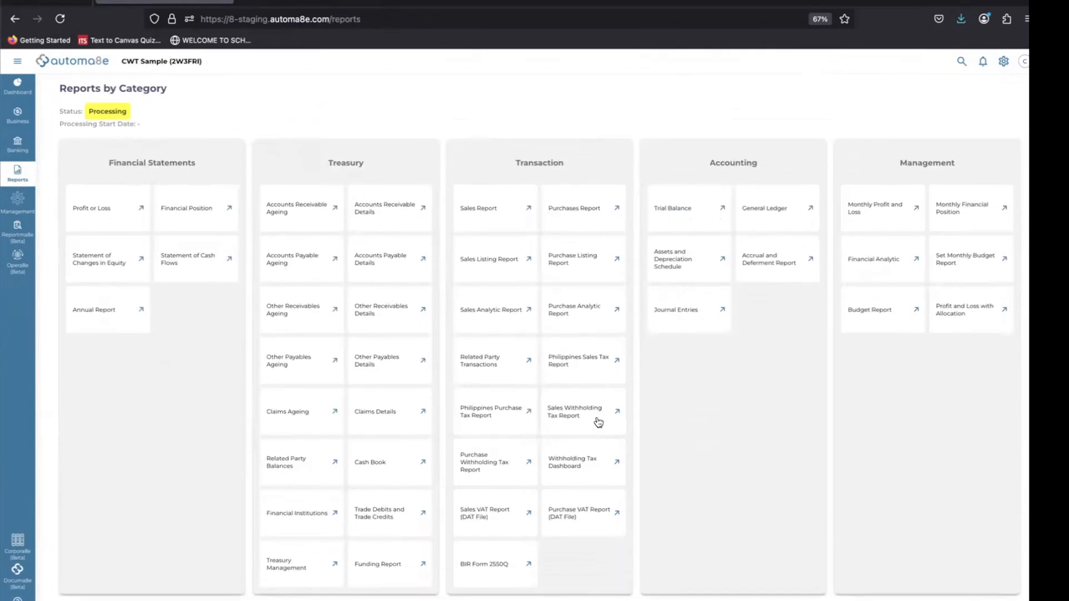
scroll(635, 446, "down", 1)
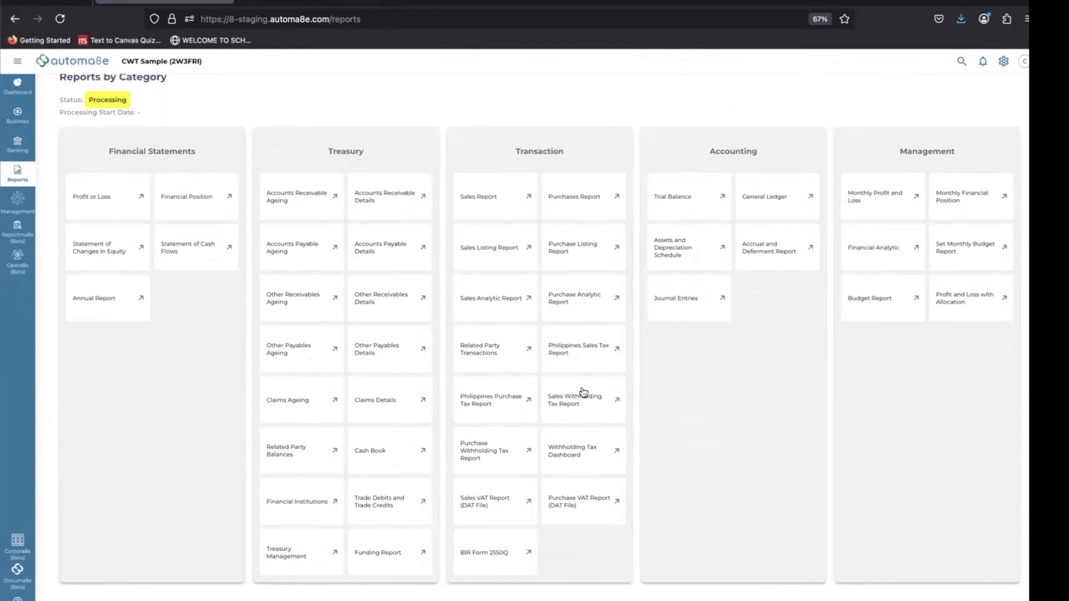
left_click(493, 451)
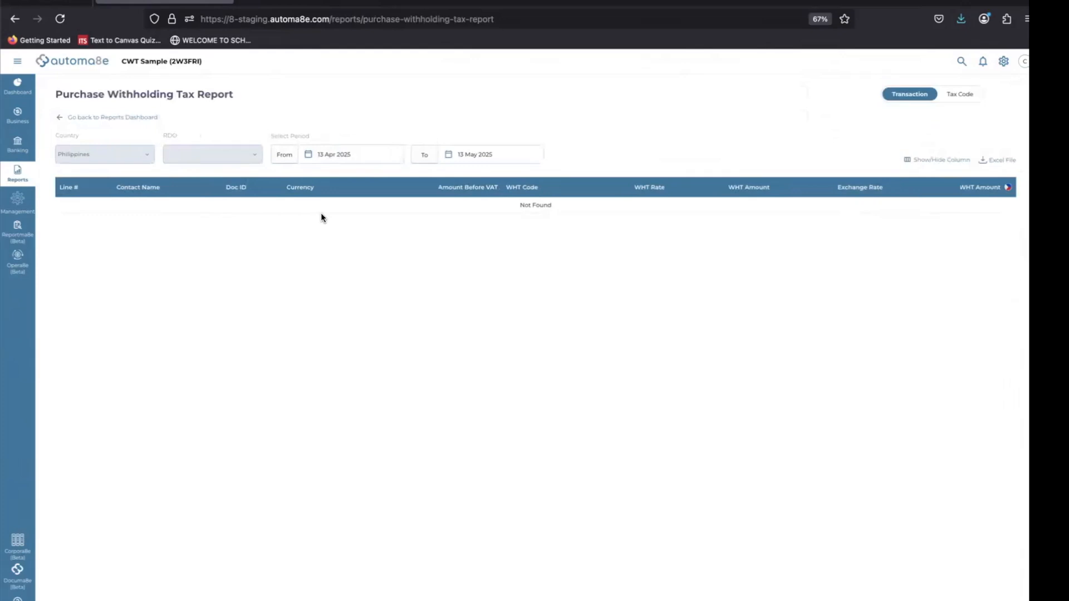
Step: Set the withholding tax report's period from 1 January 2025 to 31 March 2025
left_click(311, 154)
left_click(333, 173)
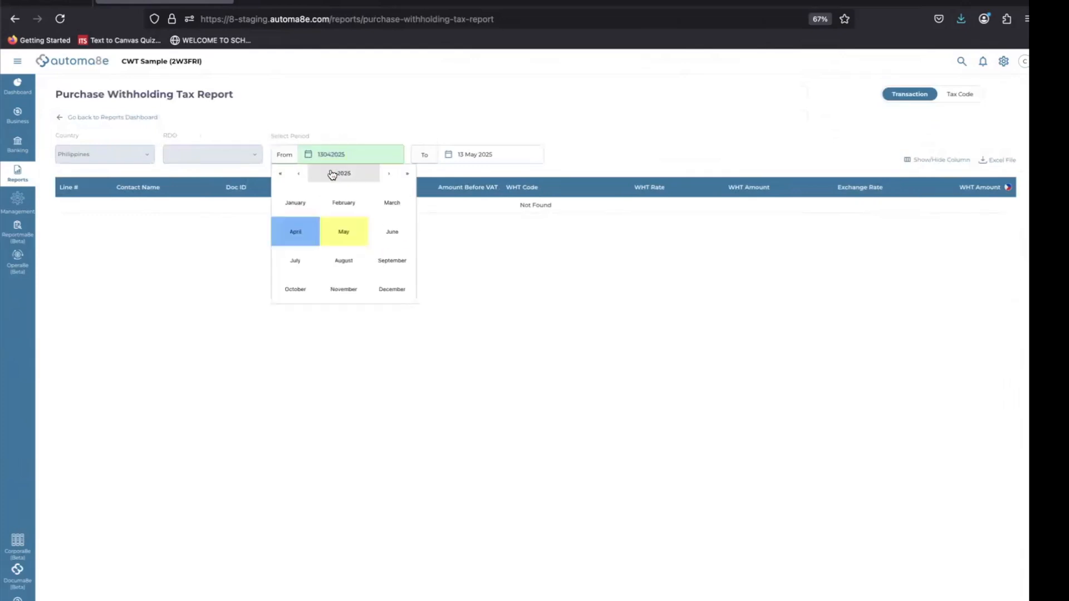
left_click(295, 207)
left_click(327, 210)
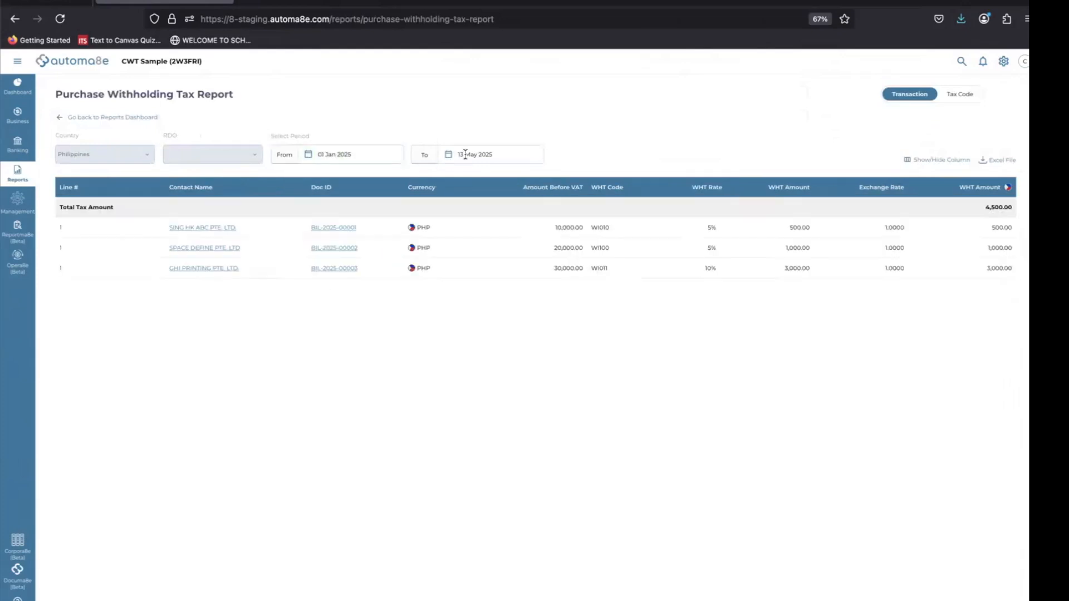
left_click(441, 159)
left_click(439, 177)
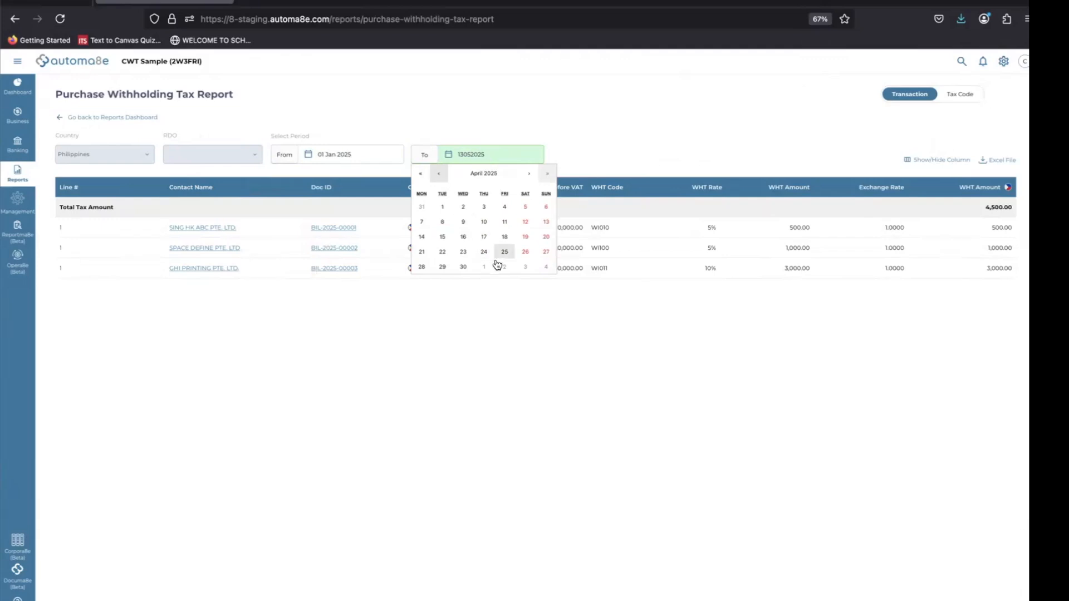
left_click(484, 174)
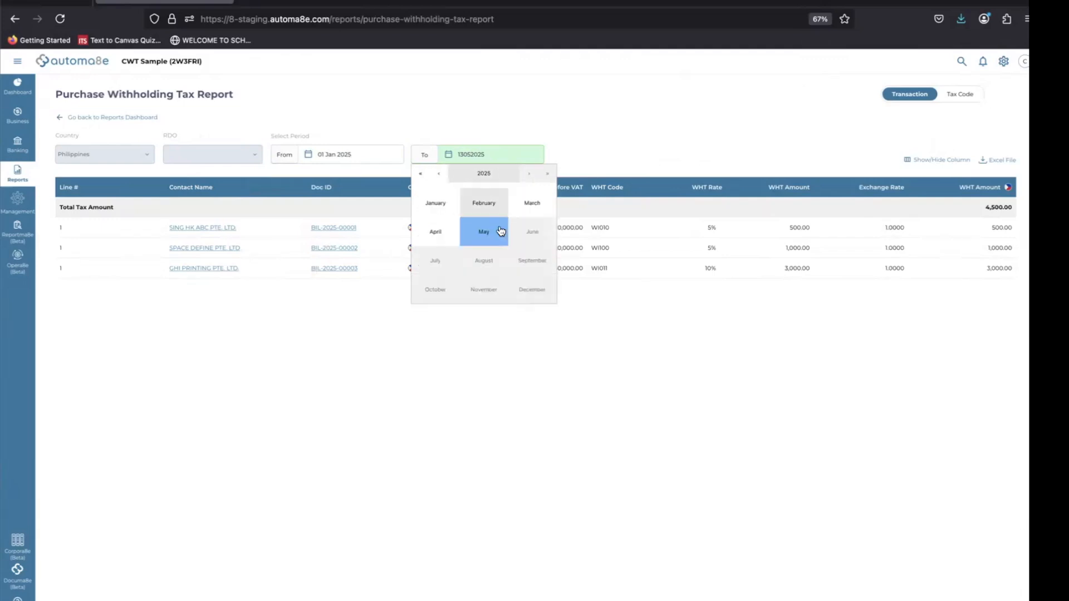
left_click(532, 204)
left_click(422, 282)
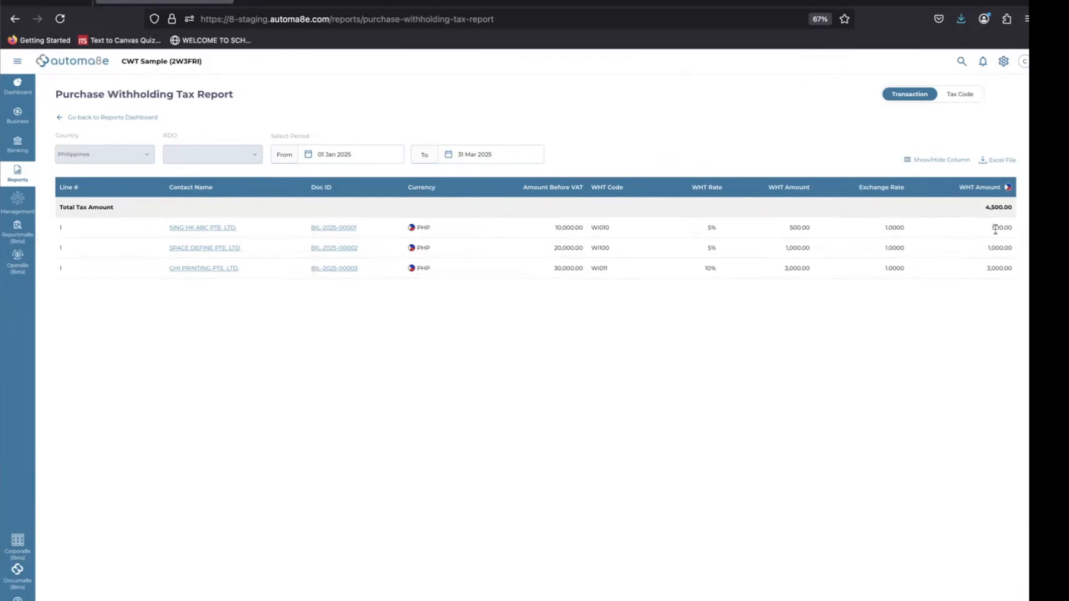
Step: Compare the withholding tax report grouped by tax code and by transaction, and go back to the list of transaction reports
left_click(954, 100)
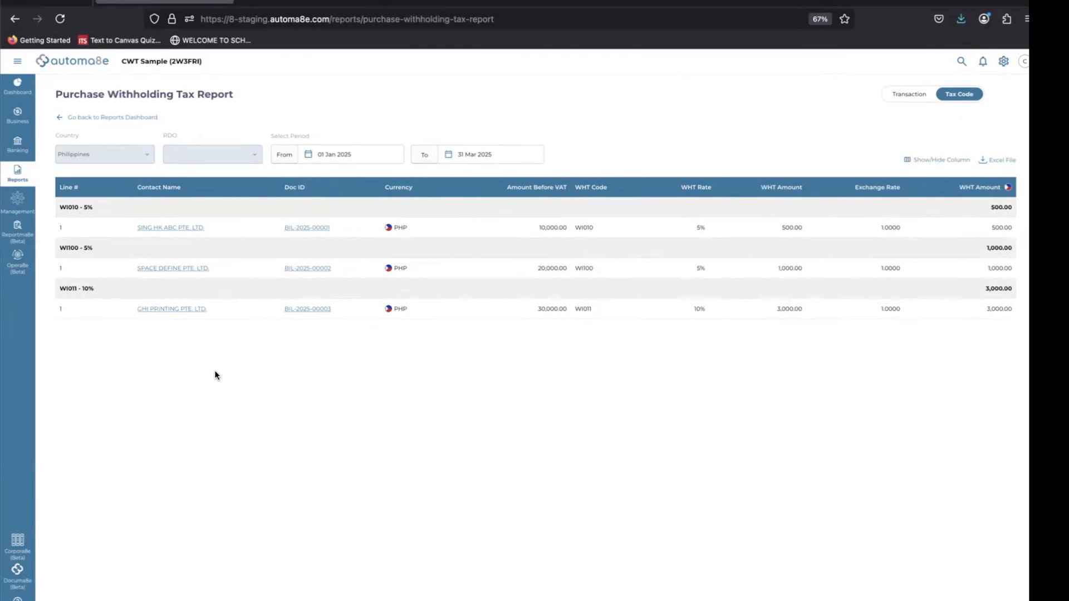
left_click(916, 96)
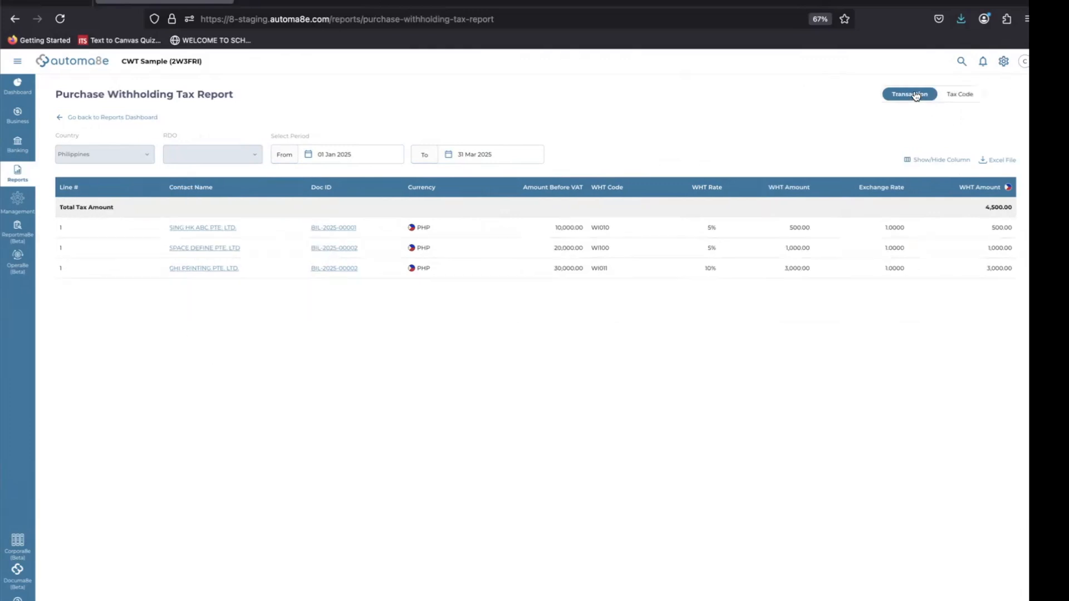
left_click(963, 98)
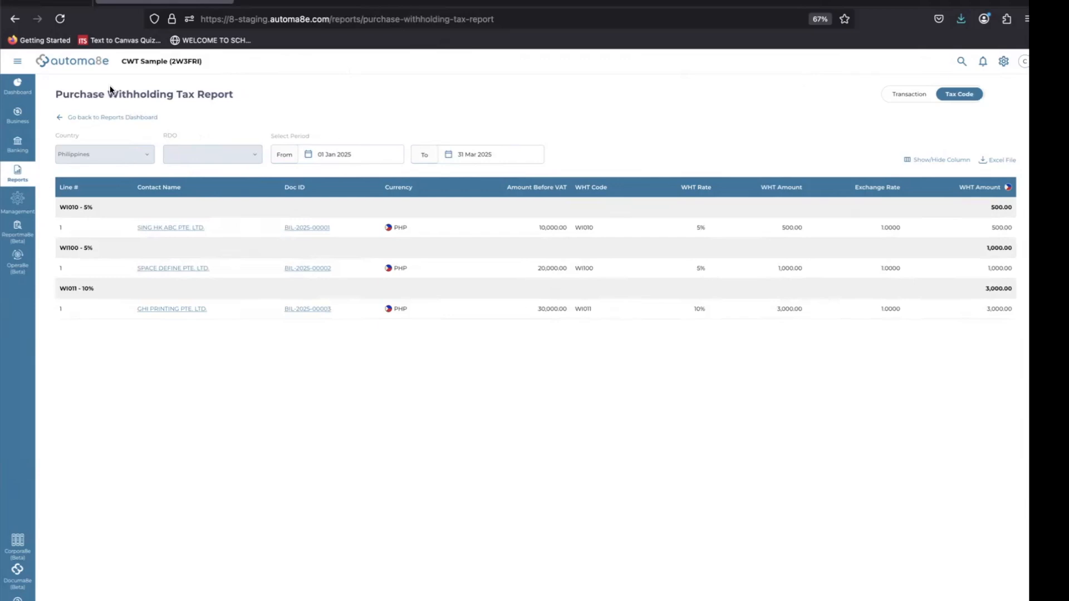
left_click(107, 124)
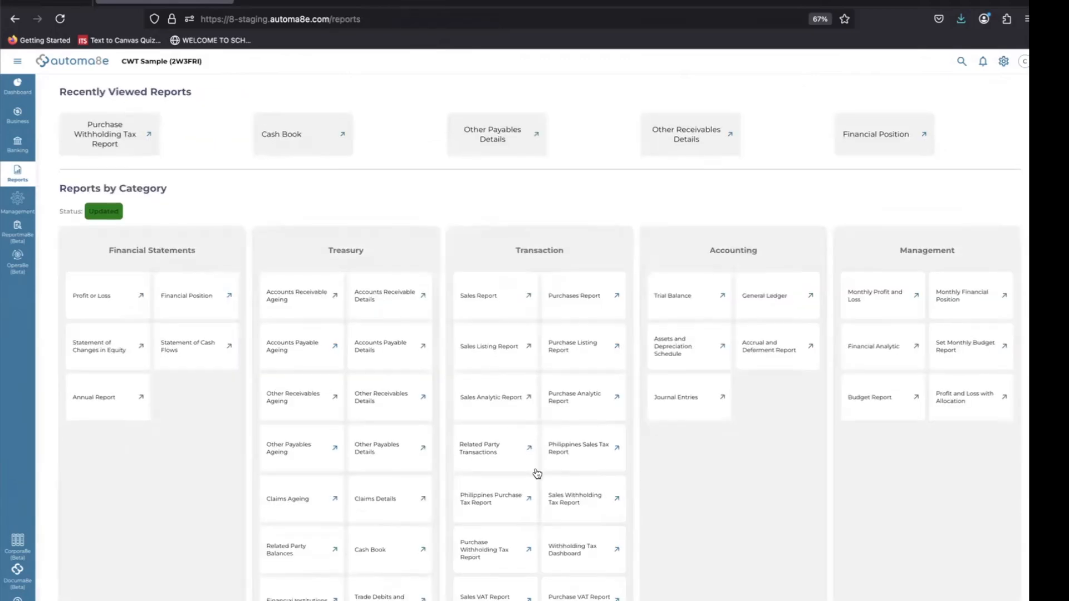
scroll(536, 473, "down", 2)
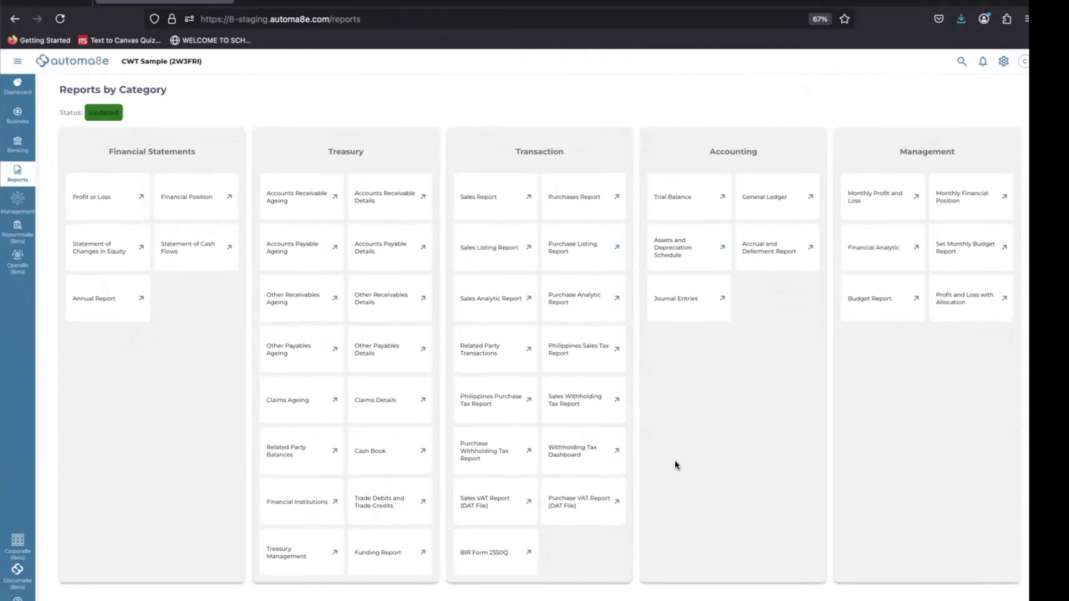
Step: Open the Withholding Tax Dashboard and display the outstanding purchase withholding tax certificates for the 1st quarter of 2025
left_click(577, 447)
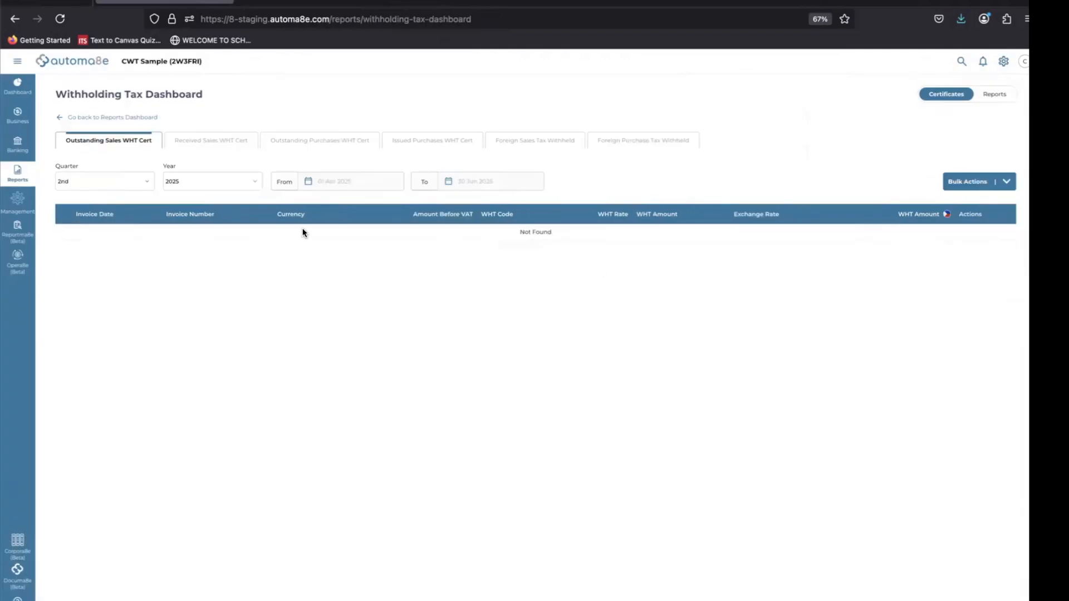
left_click(318, 144)
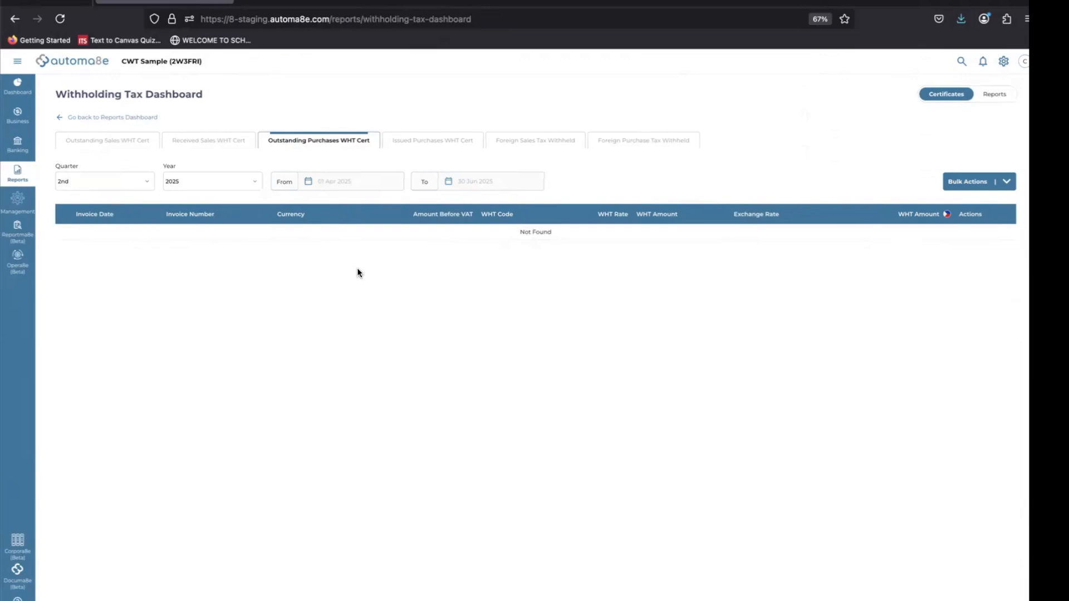
left_click(129, 189)
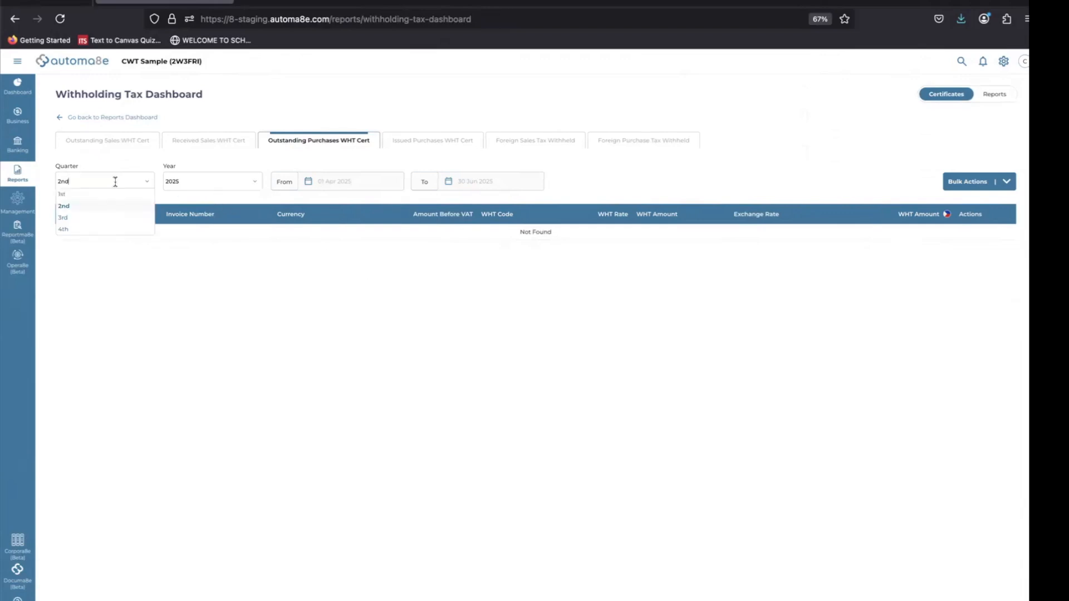
left_click(86, 201)
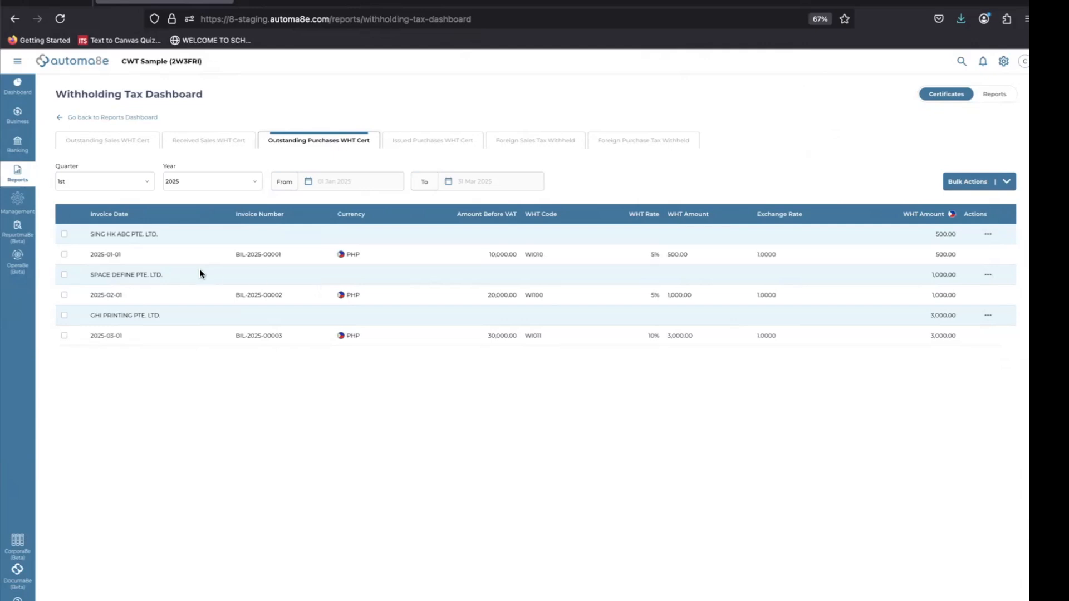
Step: Generate the BIR Form 2307 certificate for SING HK ABC PTE. LTD., review it, and return to the Withholding Tax Dashboard
left_click(64, 234)
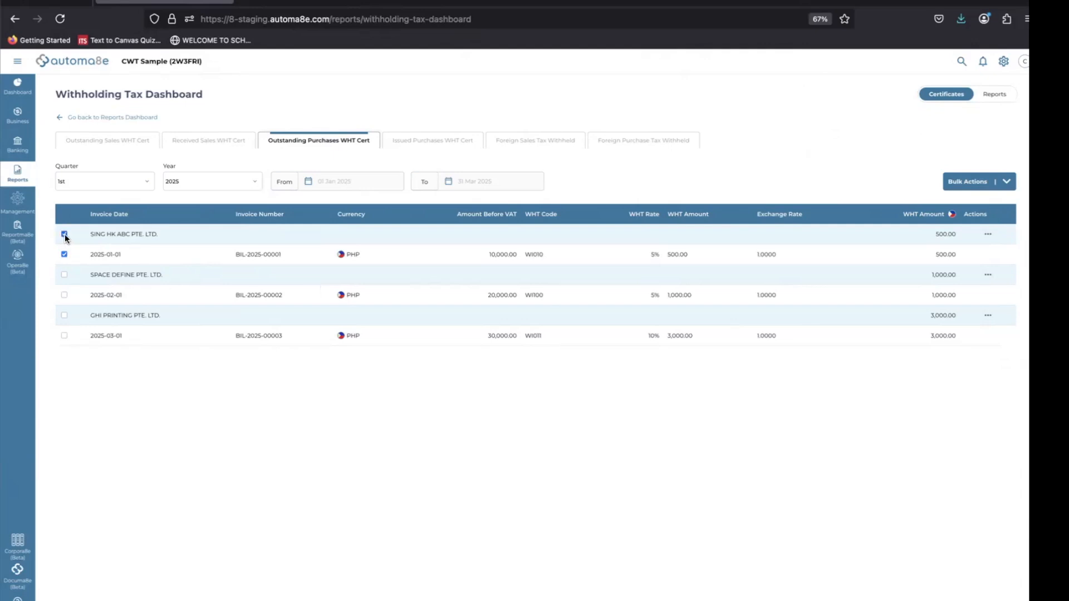
left_click(987, 236)
left_click(985, 250)
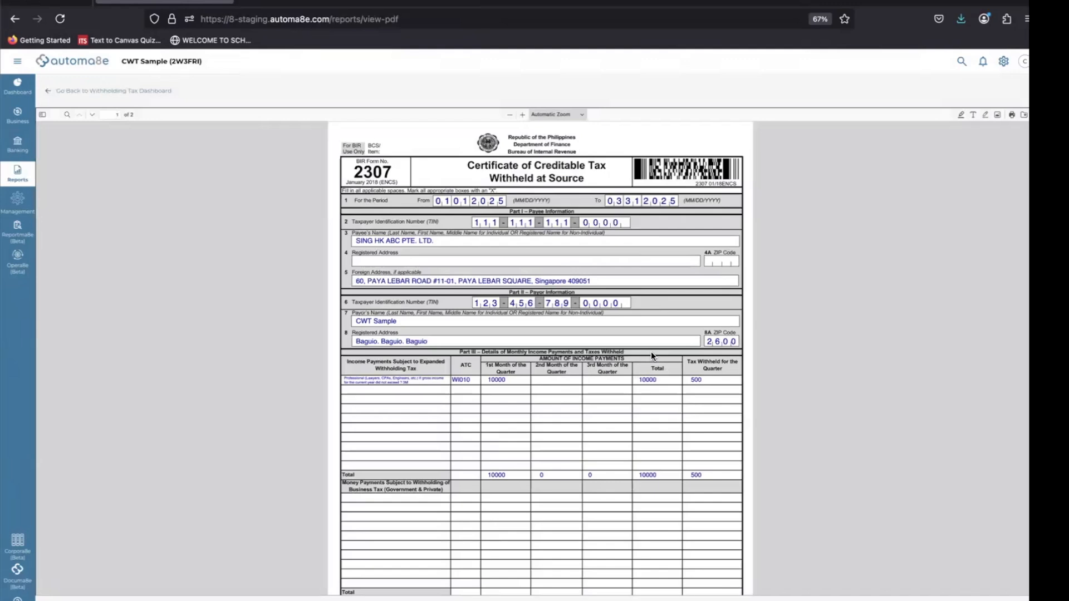
scroll(651, 355, "down", 3)
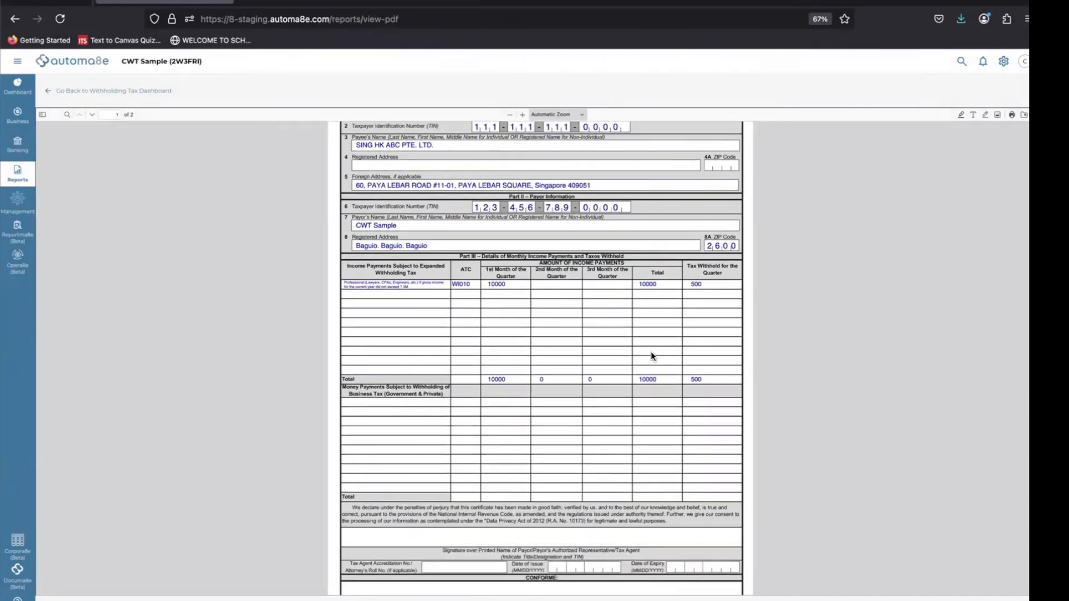
scroll(650, 352, "down", 5)
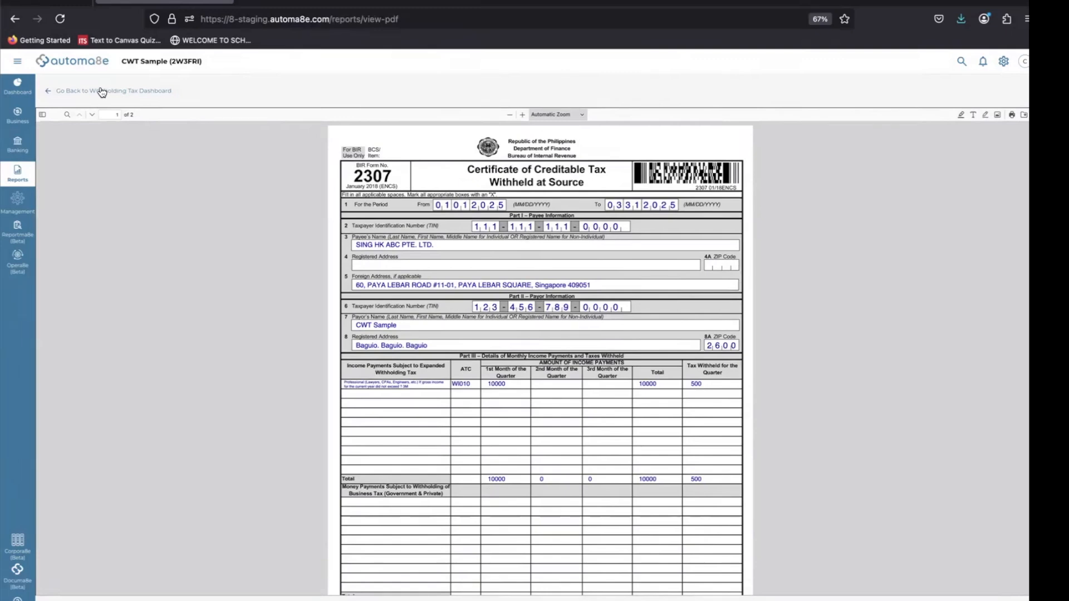
left_click(102, 92)
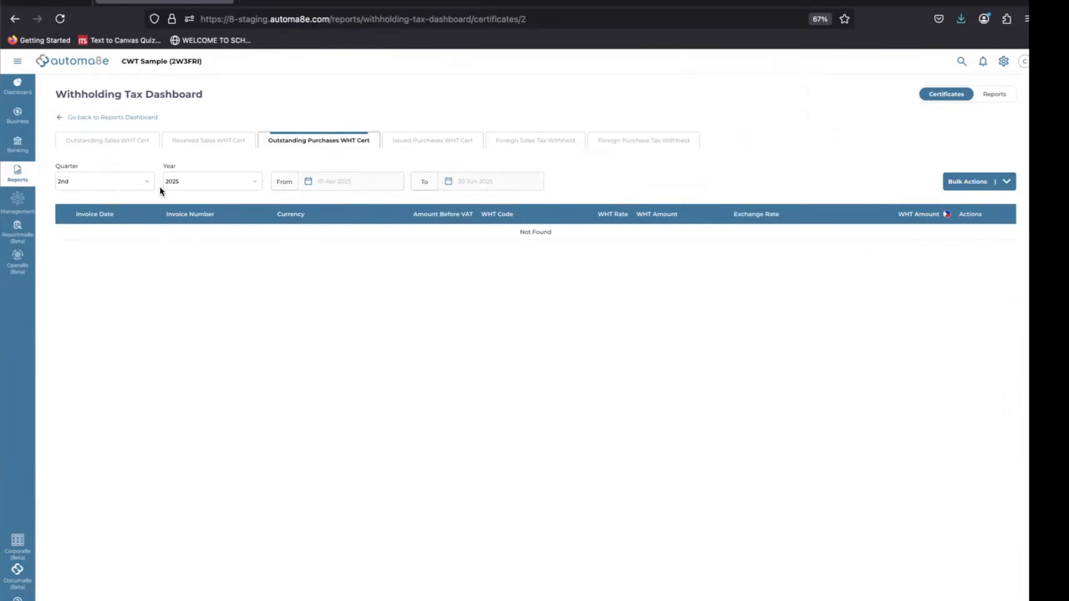
Step: Compare the outstanding and issued purchase withholding tax certificates for the 1st quarter of 2025
left_click(134, 177)
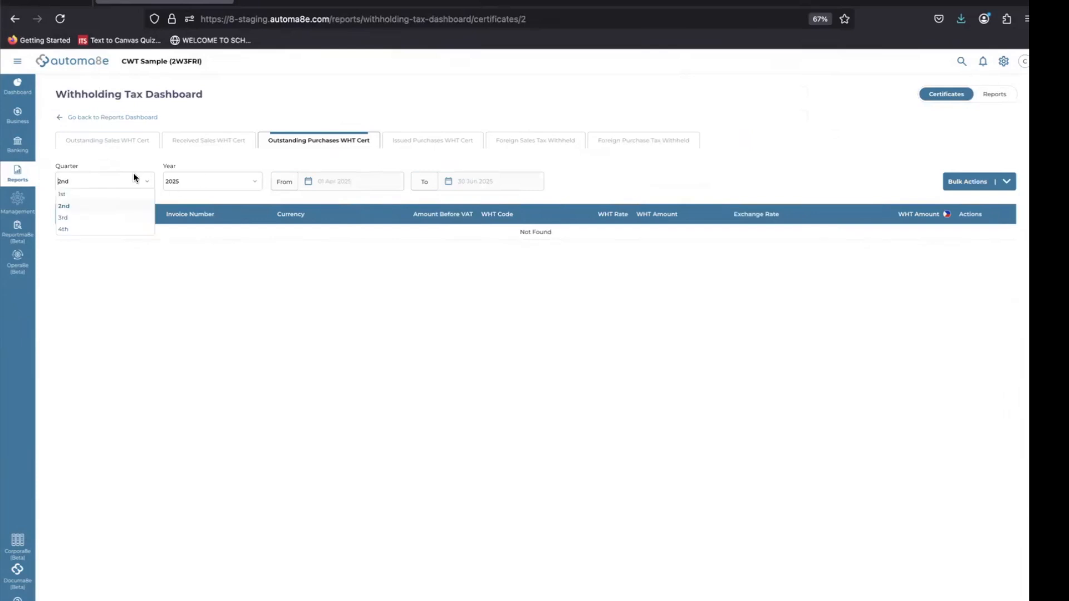
left_click(78, 195)
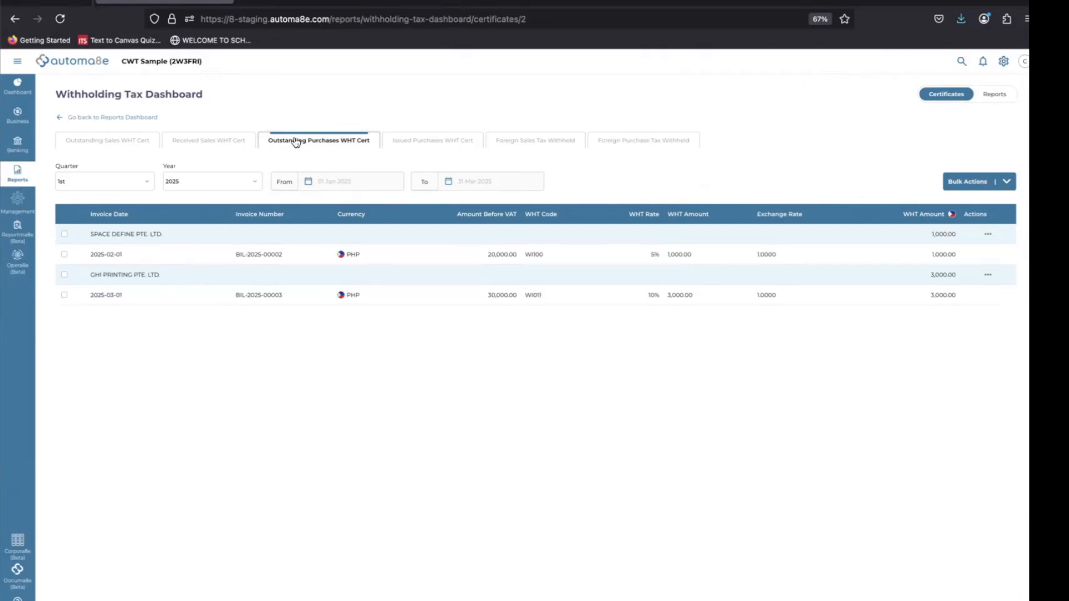
left_click(414, 144)
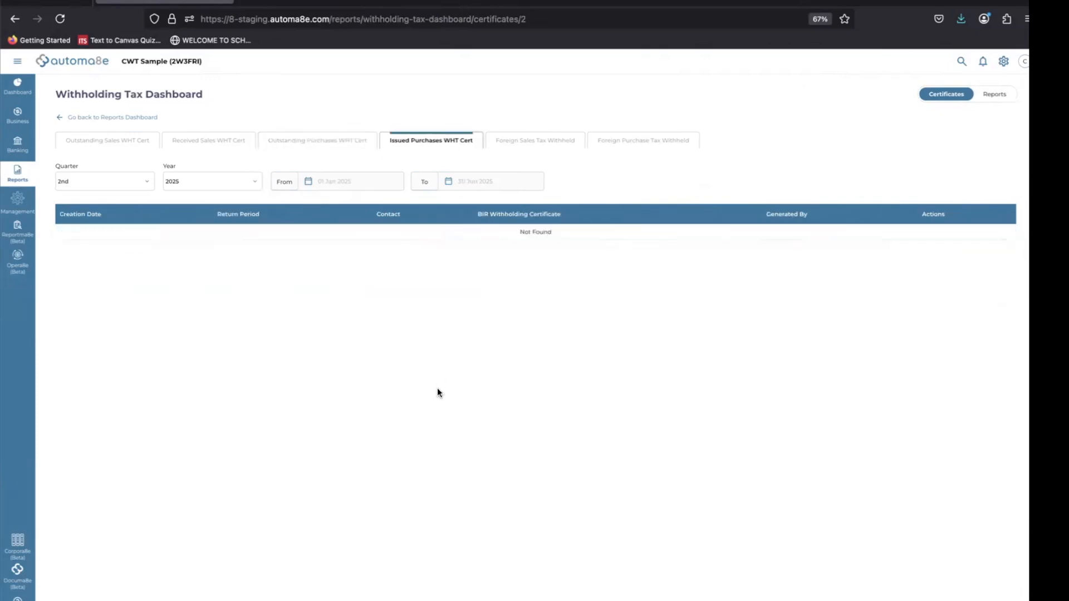
left_click(109, 176)
left_click(81, 196)
left_click(338, 143)
left_click(115, 186)
left_click(102, 193)
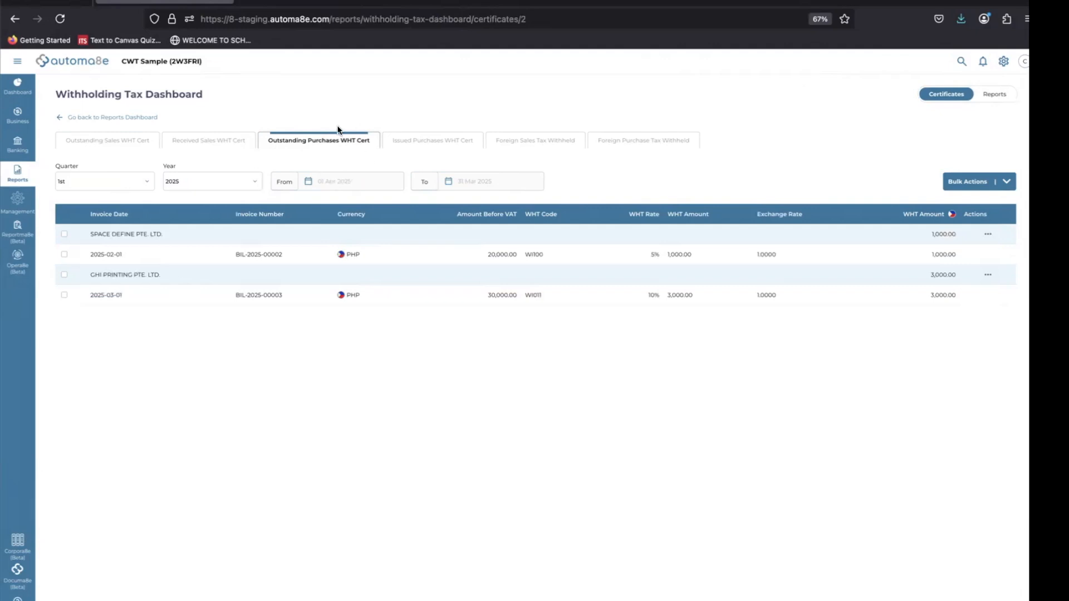
Step: Display the issued purchase certificates for the 1st quarter and check the actions available for the SING HK ABC PTE. LTD. certificate
left_click(409, 142)
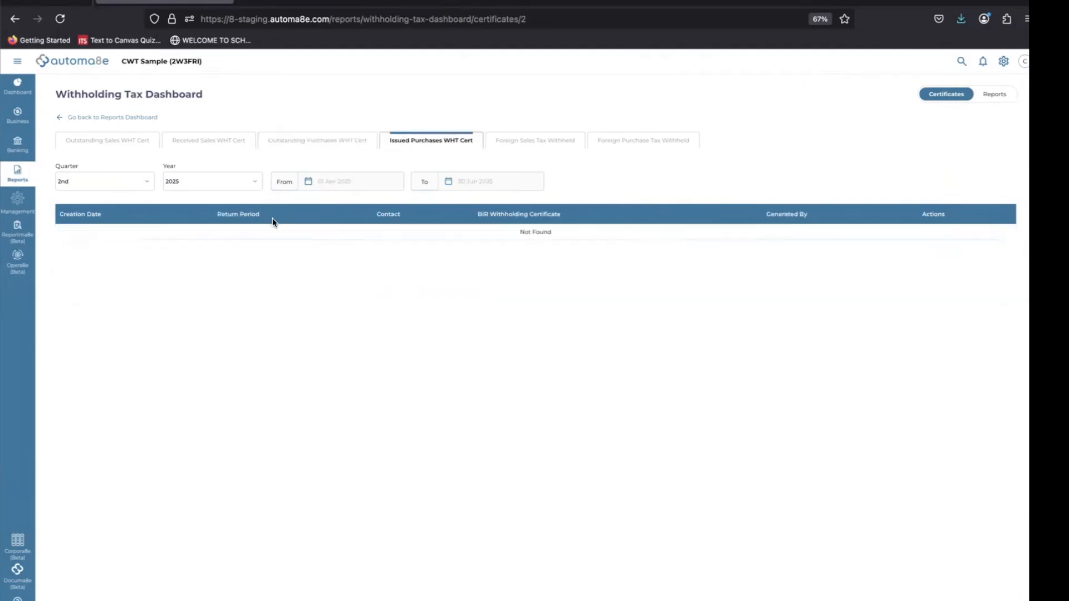
left_click(141, 184)
left_click(106, 195)
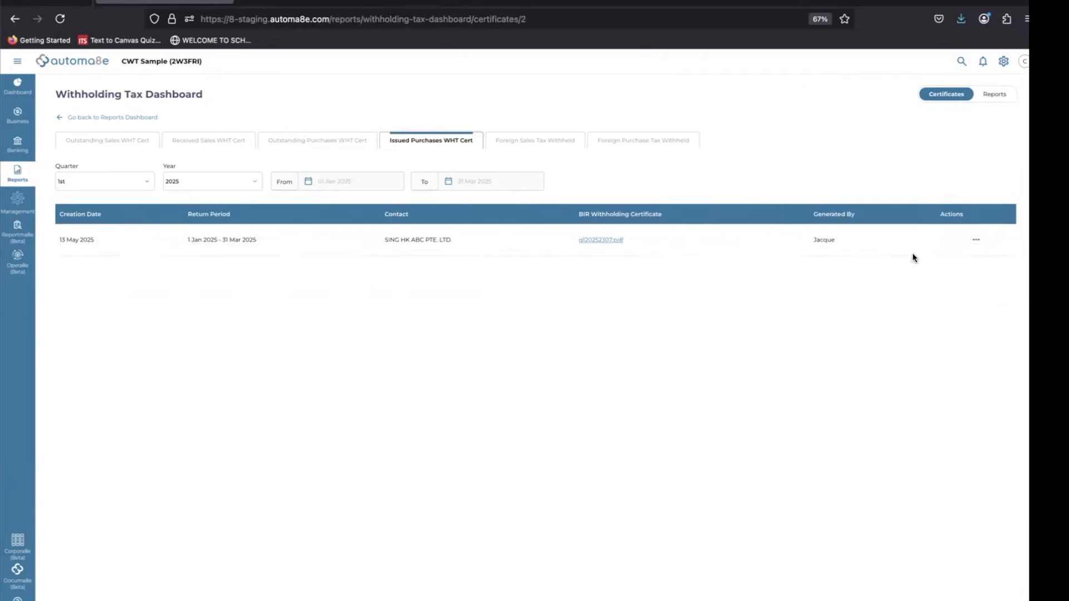
left_click(975, 240)
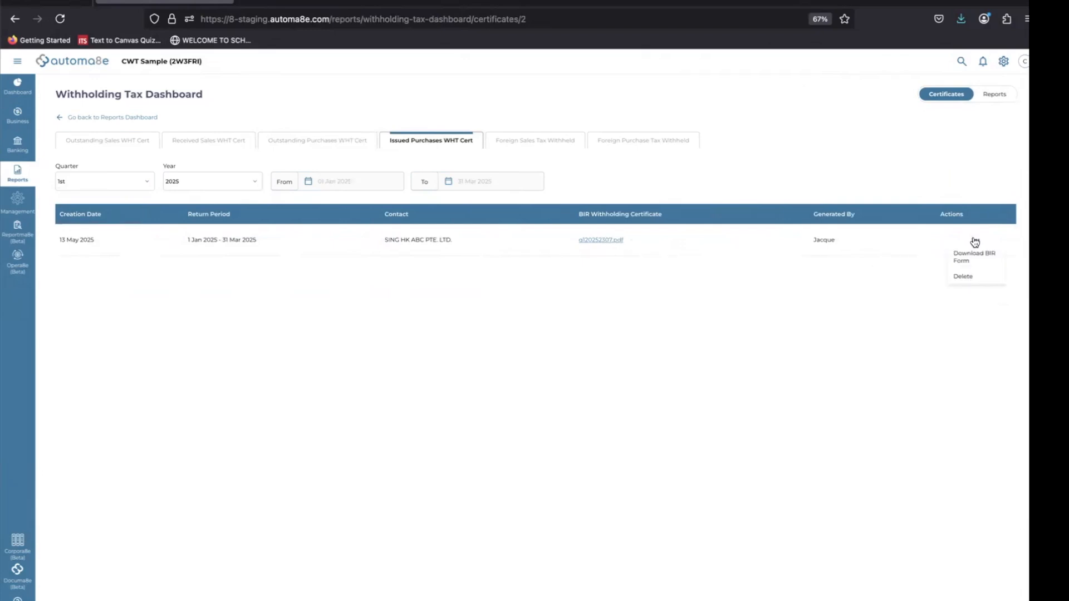
Step: Go back to the outstanding purchase withholding tax certificates and filter them to the 1st quarter
left_click(332, 141)
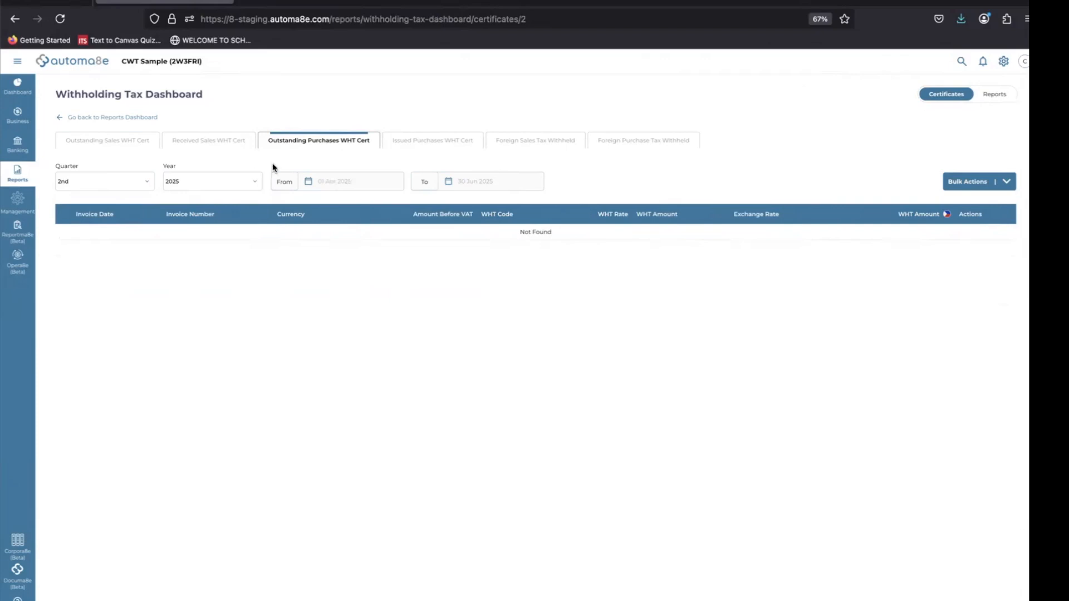
left_click(135, 184)
left_click(107, 194)
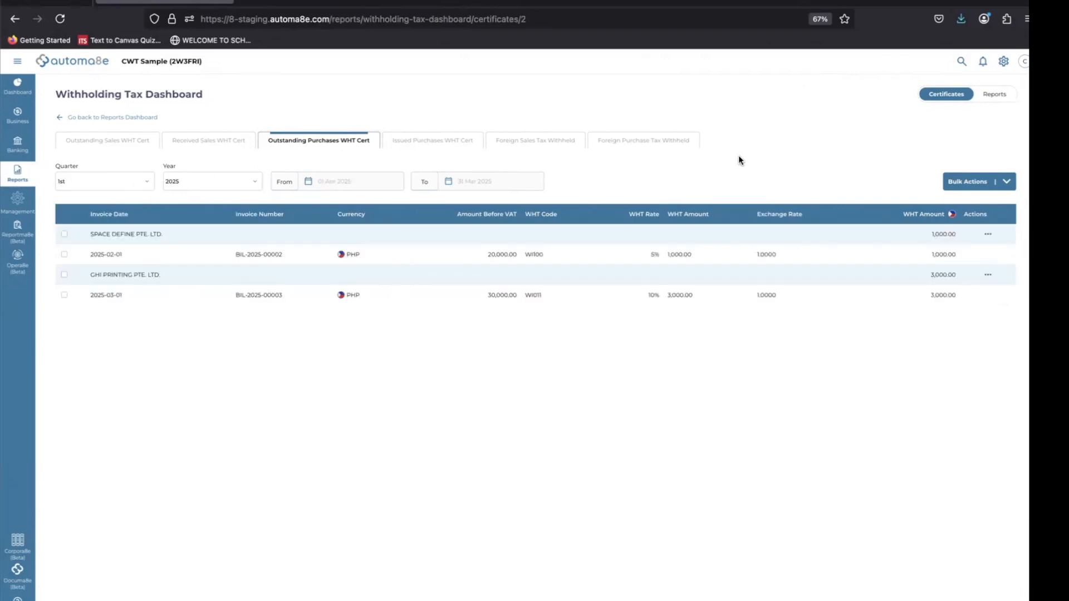
Step: Switch the dashboard to its generated reports and set their period from 1 January 2025 to 31 March 2025
left_click(994, 94)
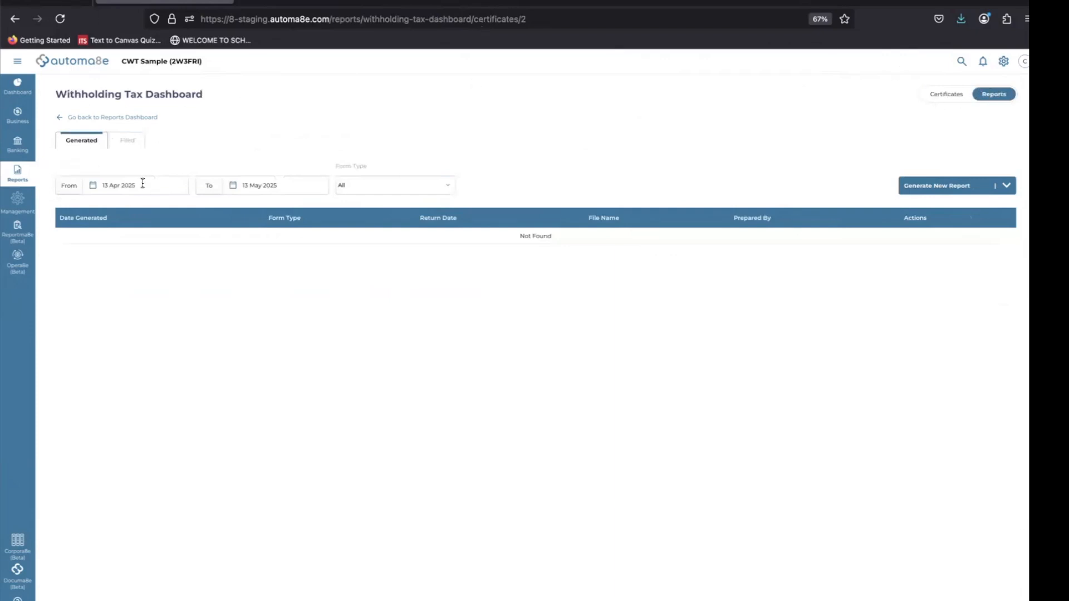
left_click(118, 185)
left_click(127, 204)
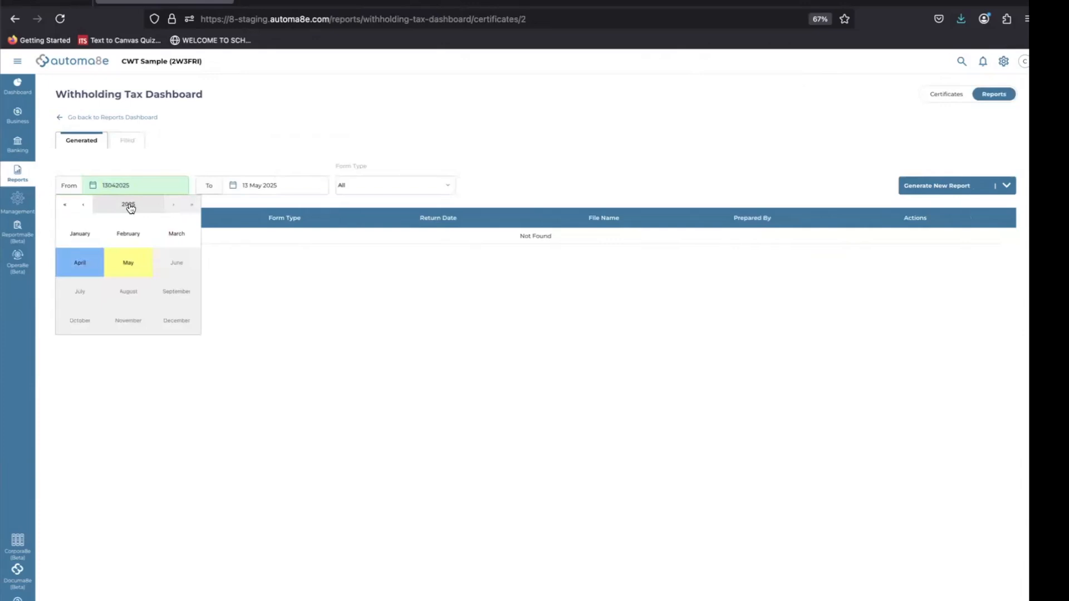
left_click(88, 232)
left_click(108, 234)
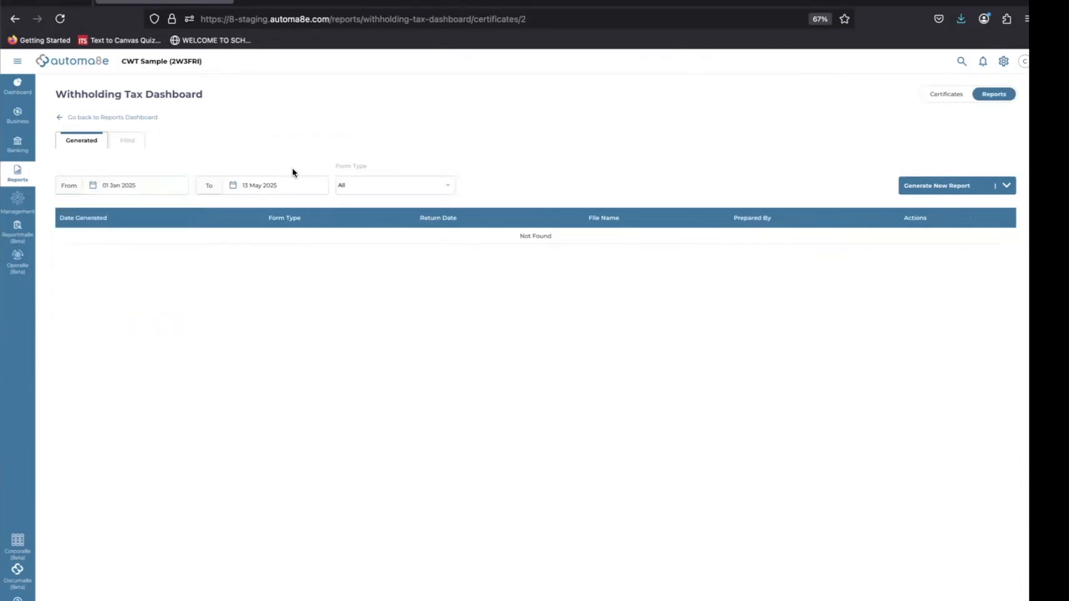
left_click(270, 186)
left_click(226, 206)
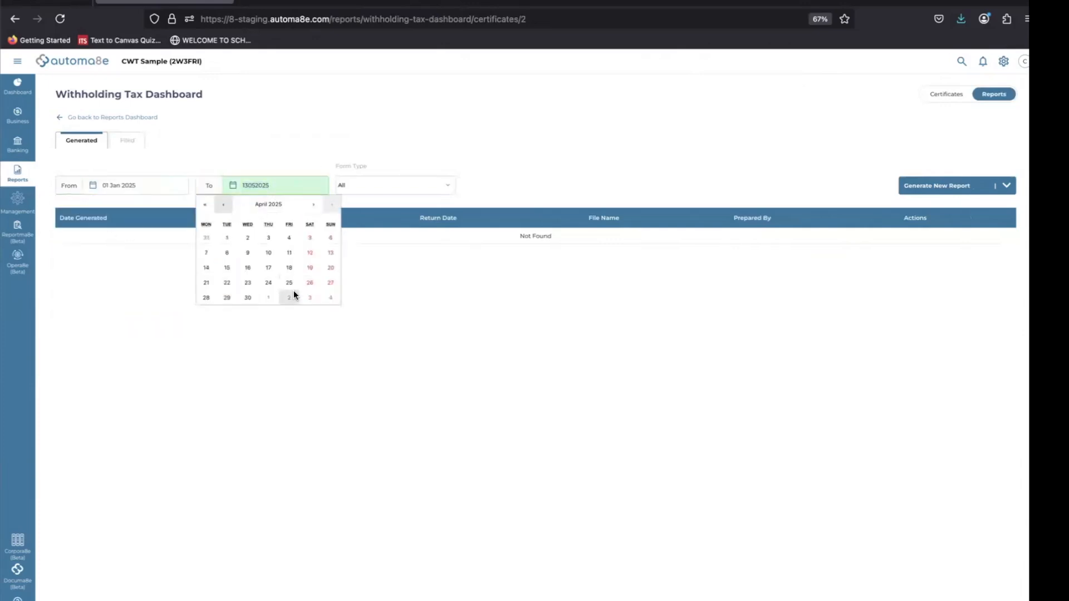
left_click(224, 206)
left_click(207, 313)
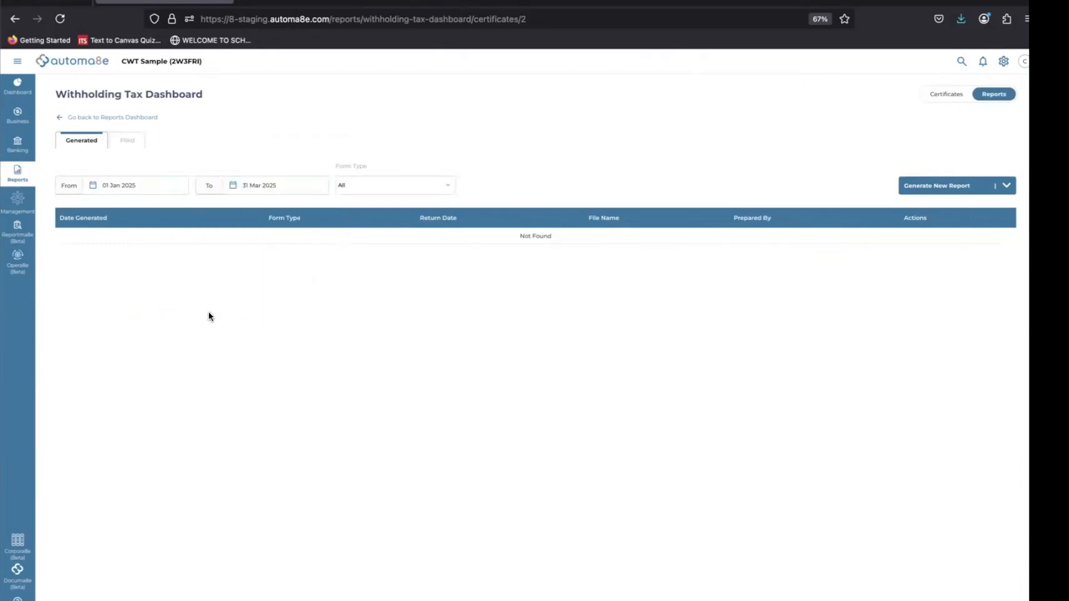
Step: Start a new BIR Form 0619-E report for January 2025, marked as not amended
left_click(1005, 187)
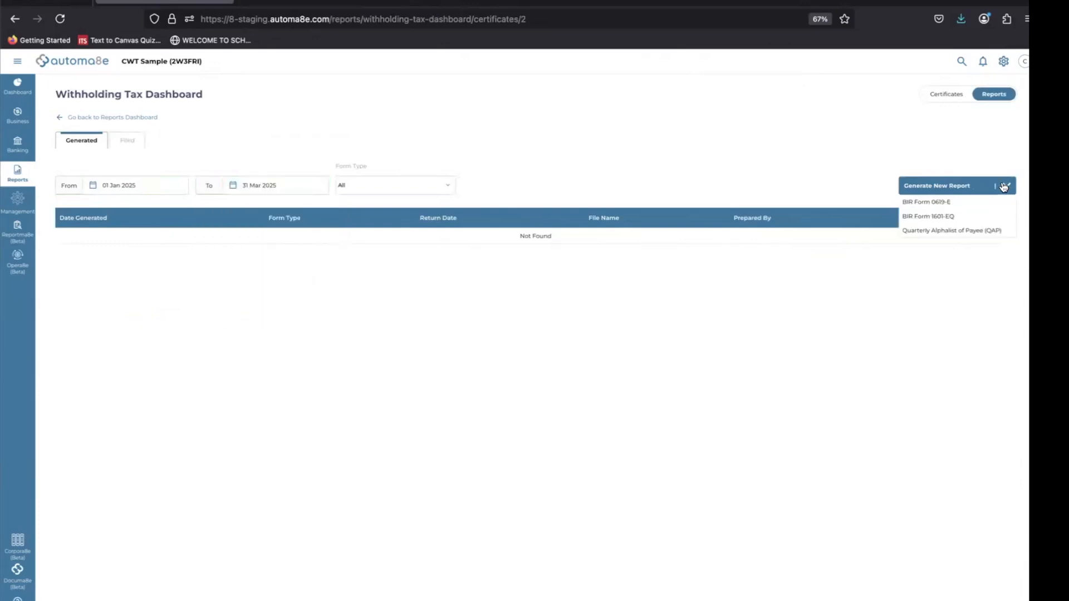
left_click(955, 203)
left_click(309, 274)
left_click(210, 290)
left_click(450, 276)
left_click(407, 326)
left_click(318, 315)
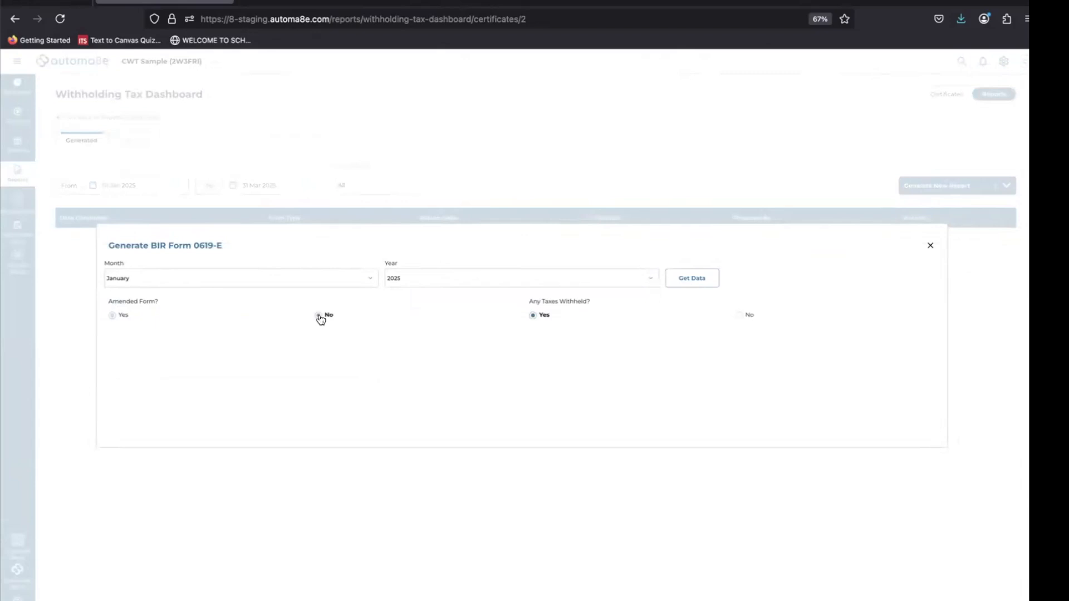
Step: Retrieve the January remittance data, generate the BIR Form 0619-E, and acknowledge the completion
left_click(705, 279)
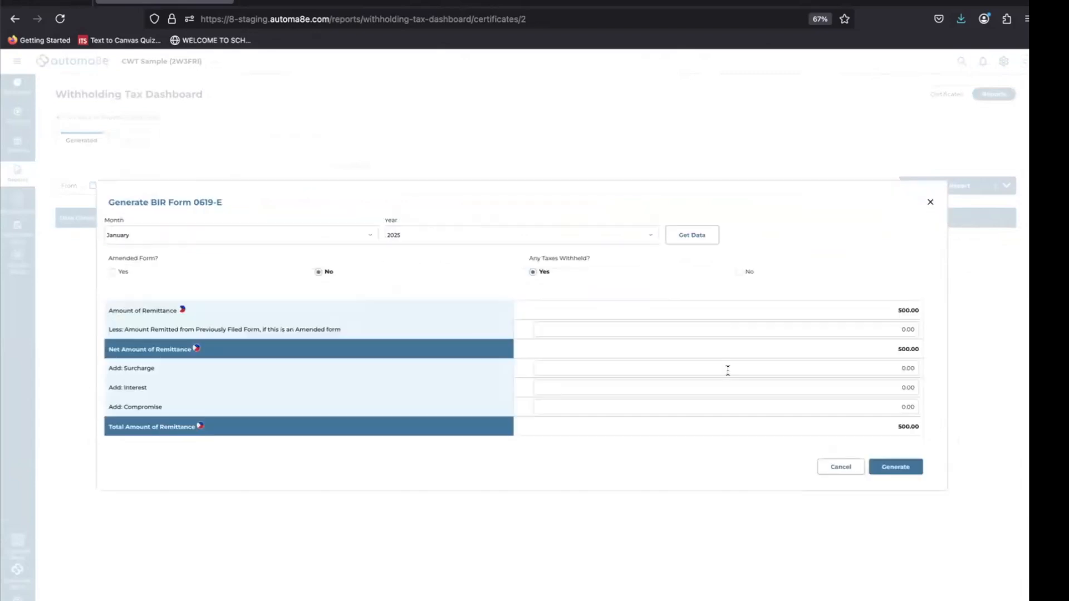
mouse_move(897, 312)
left_mouse_down()
mouse_move(937, 309)
mouse_move(918, 312)
left_mouse_up()
left_click(892, 471)
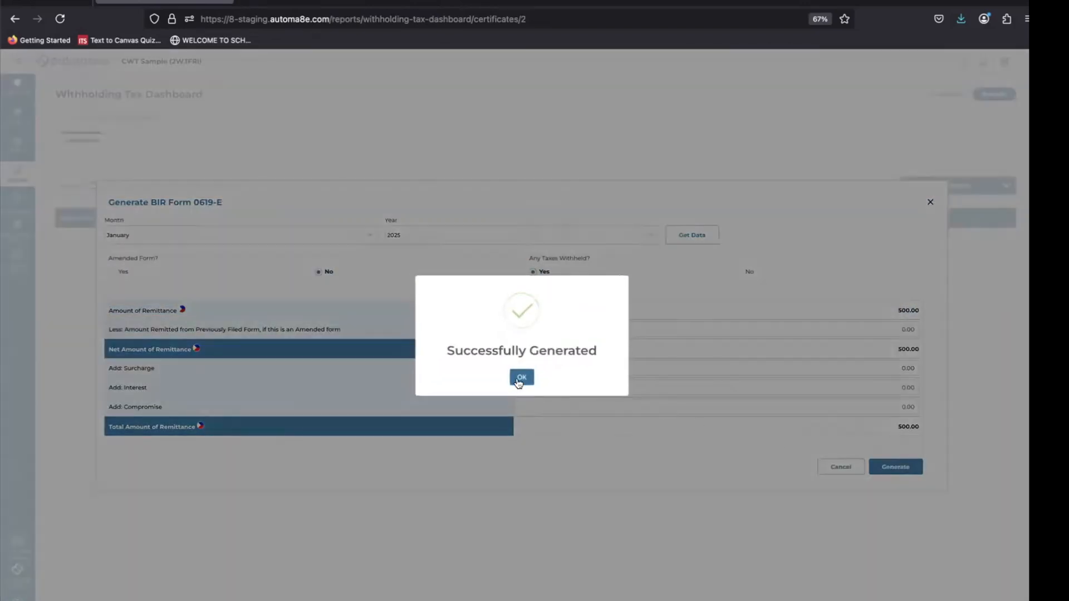
left_click(518, 381)
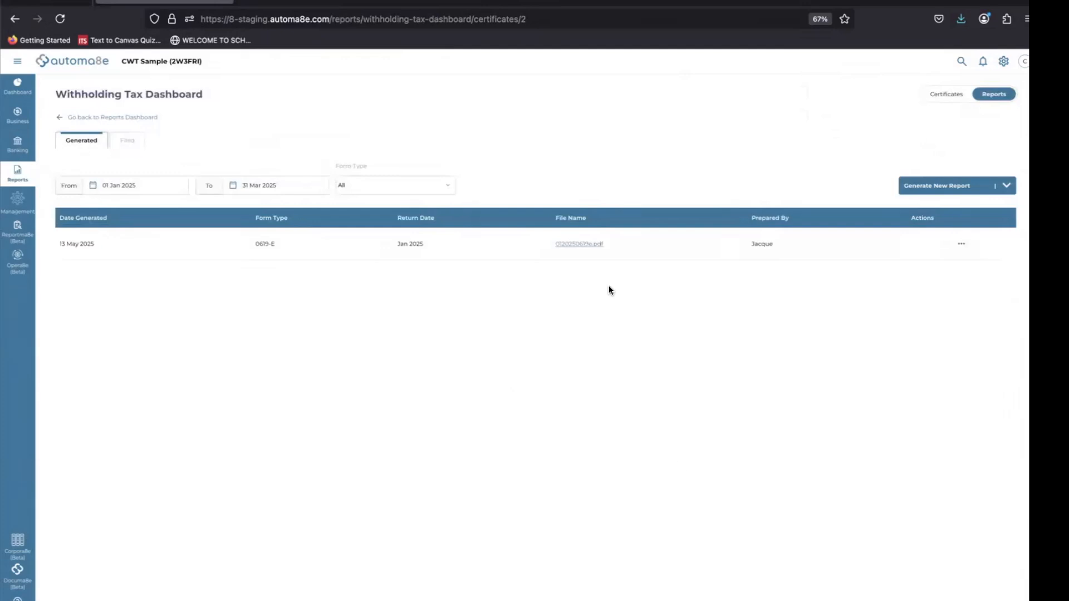
Step: Review the generated January 2025 BIR Form 0619-E PDF from its background information to payment details, and return to the dashboard
left_click(575, 245)
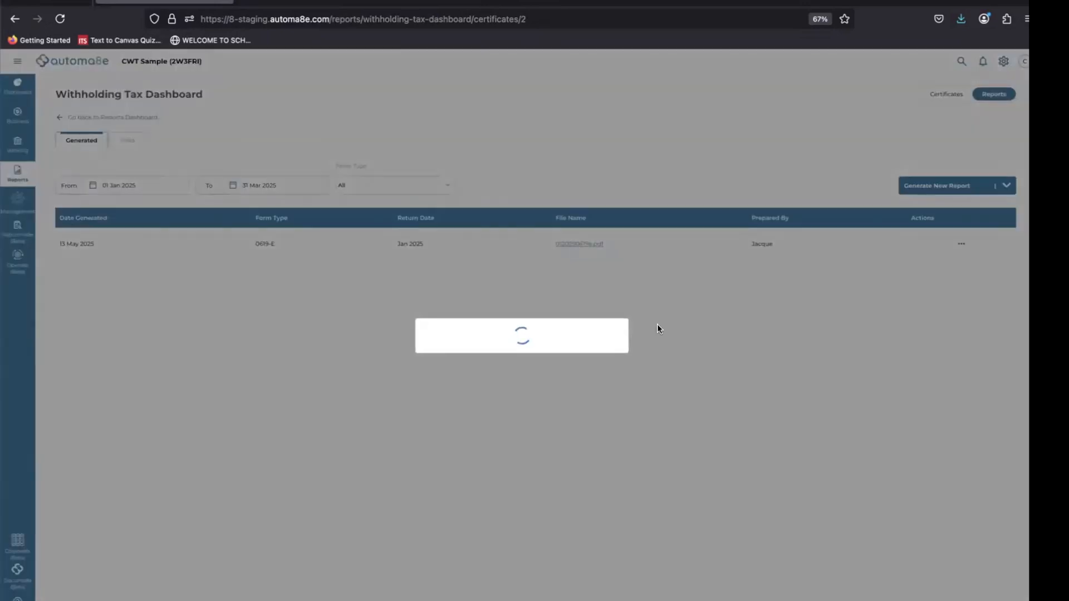
scroll(552, 324, "down", 2)
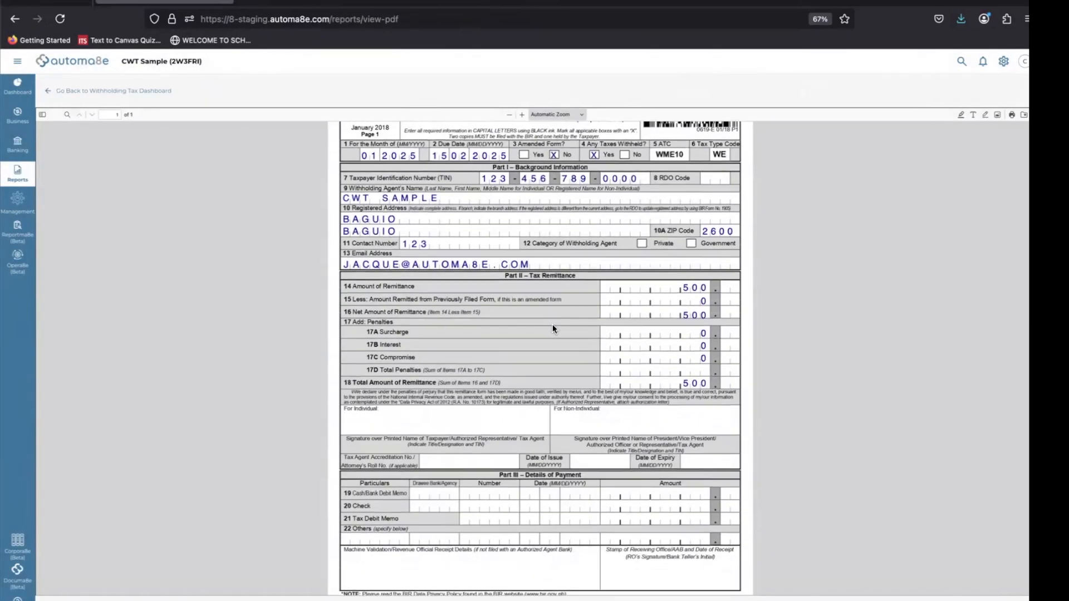
scroll(552, 324, "up", 1)
left_click_drag(360, 200, 506, 188)
scroll(454, 230, "down", 1)
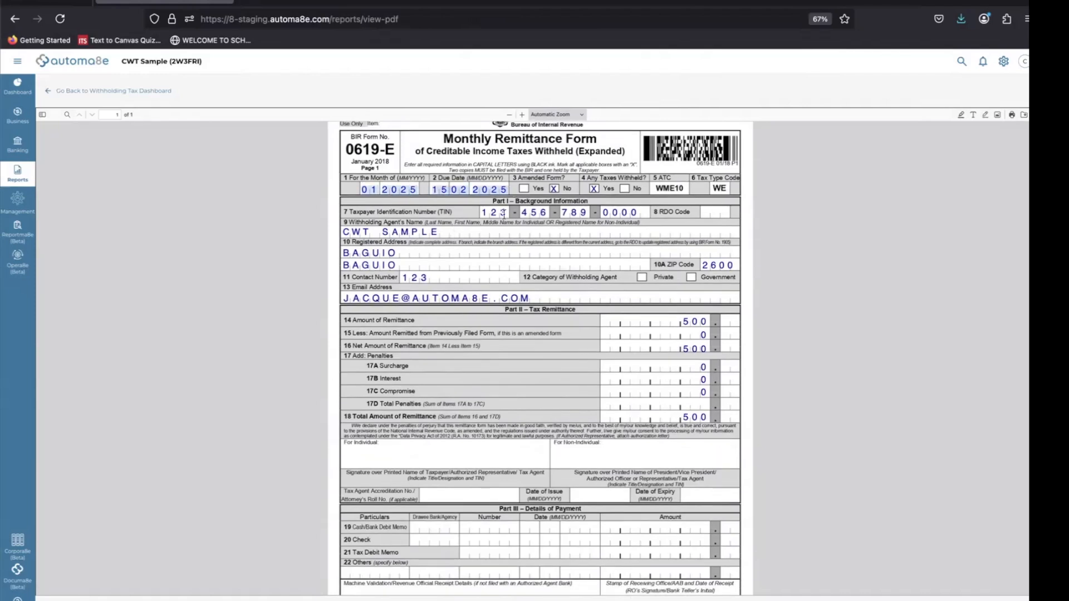
scroll(499, 264, "down", 3)
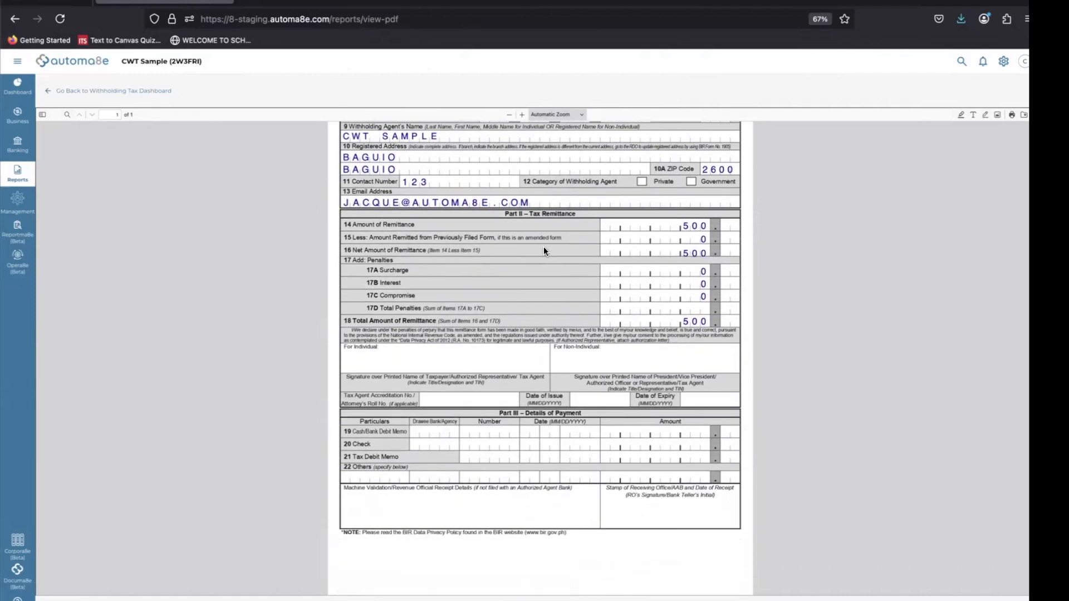
scroll(675, 243, "down", 3)
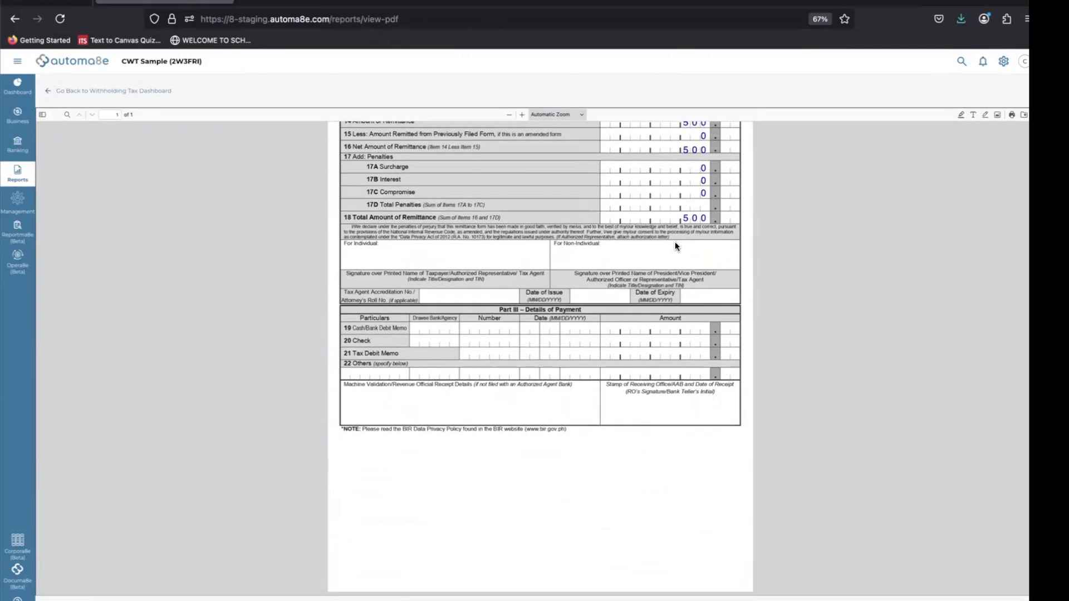
scroll(675, 242, "up", 10)
left_click(112, 90)
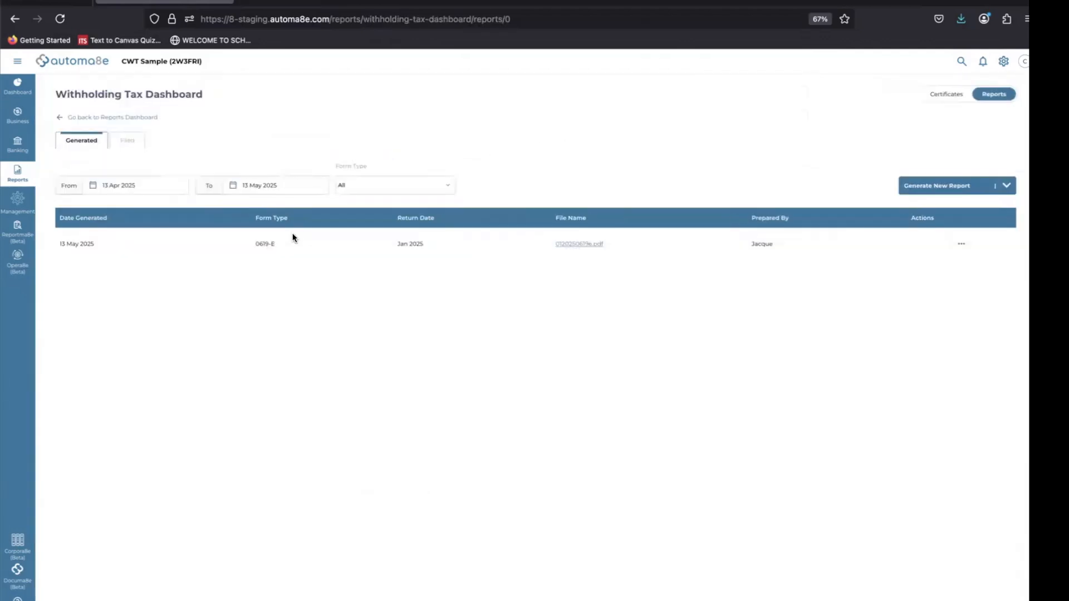
Step: Review the outstanding purchases withholding tax certificates for the 1st quarter of 2025, checking each bill's withheld amount
left_click(946, 96)
left_click(343, 147)
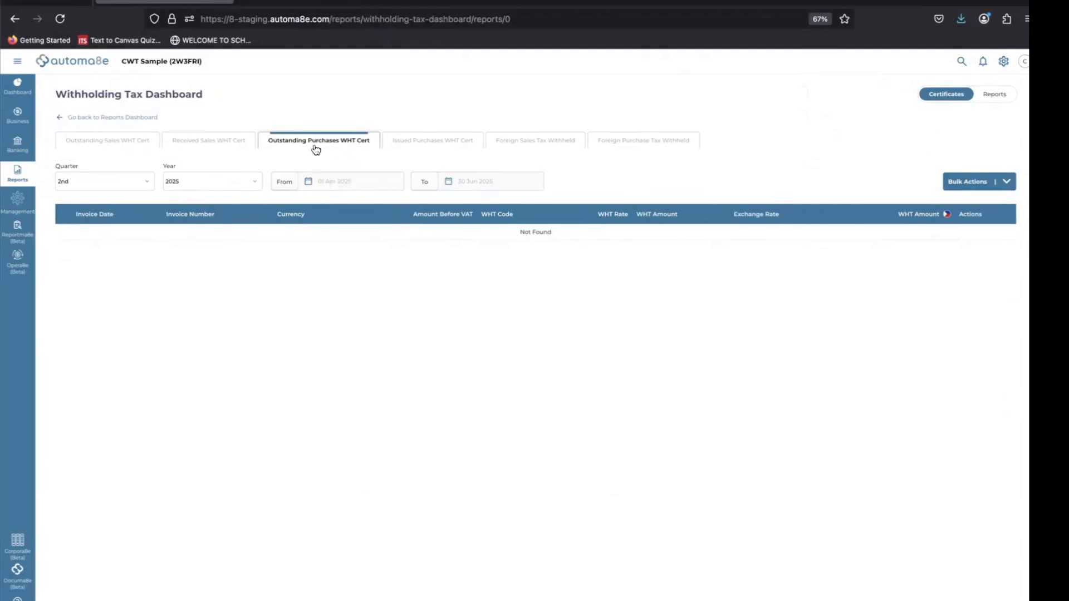
left_click(115, 182)
left_click(106, 197)
left_click(209, 181)
left_click(184, 229)
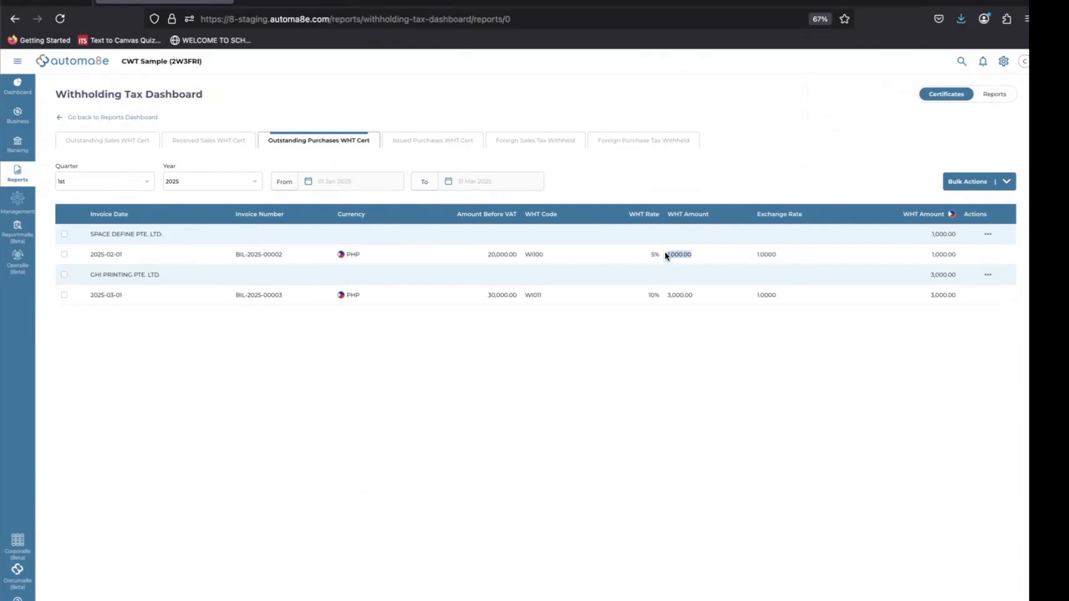
left_click(717, 305)
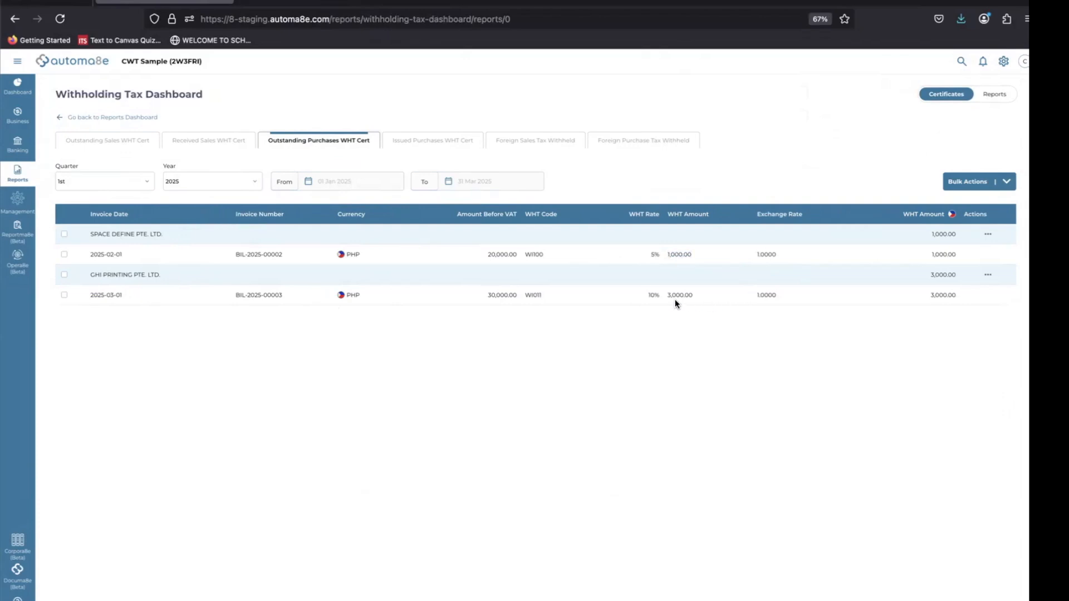
Step: Return to the generated reports and start a new BIR Form 0619-E for February 2025, marked as not amended
left_click(995, 95)
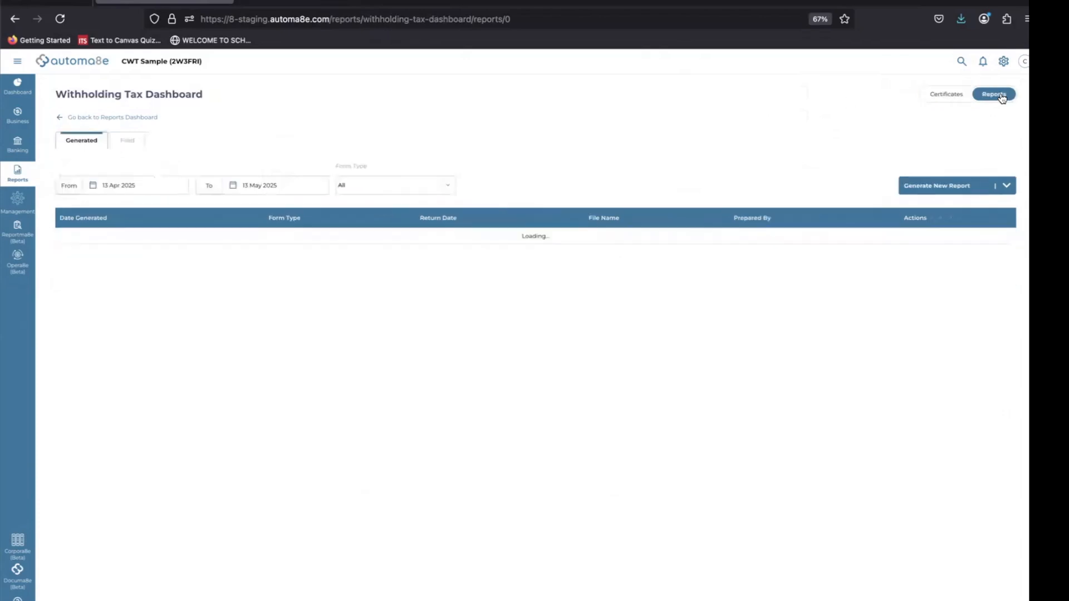
left_click(949, 191)
left_click(937, 202)
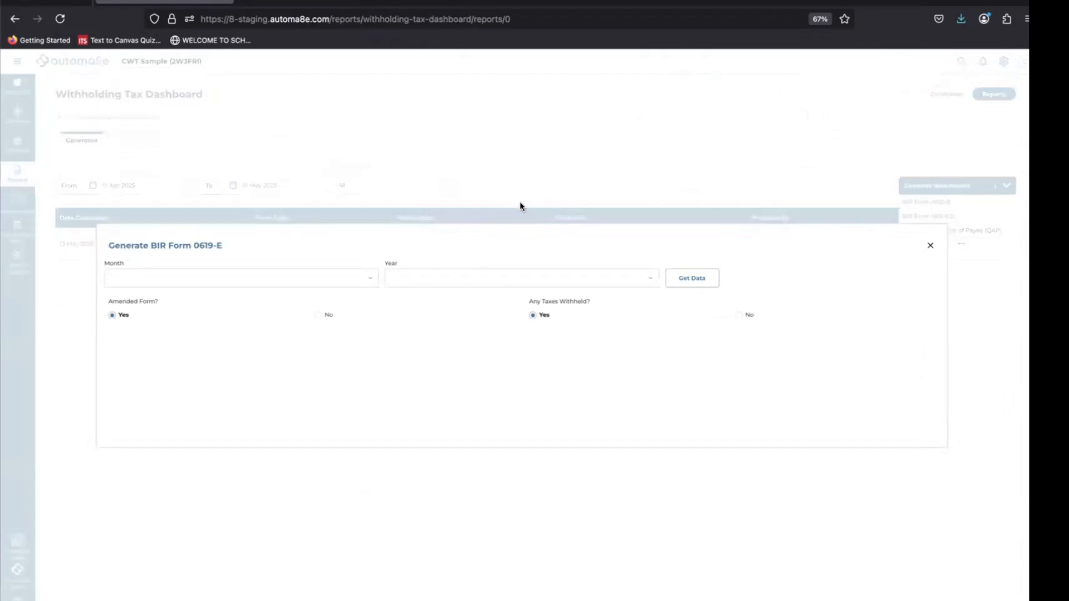
left_click(348, 276)
left_click(198, 301)
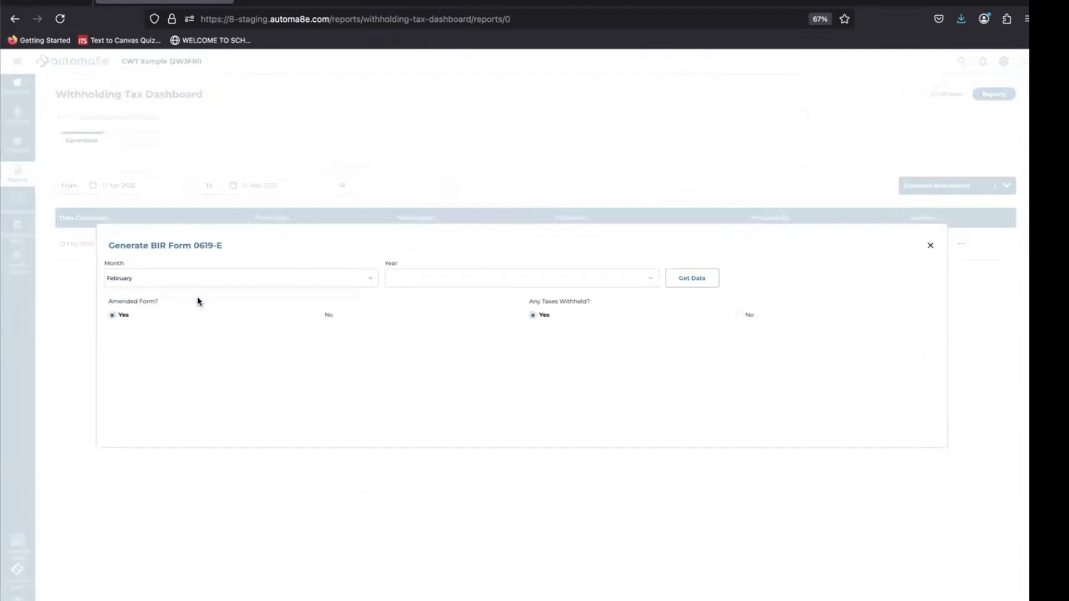
left_click(417, 278)
left_click(402, 329)
left_click(318, 315)
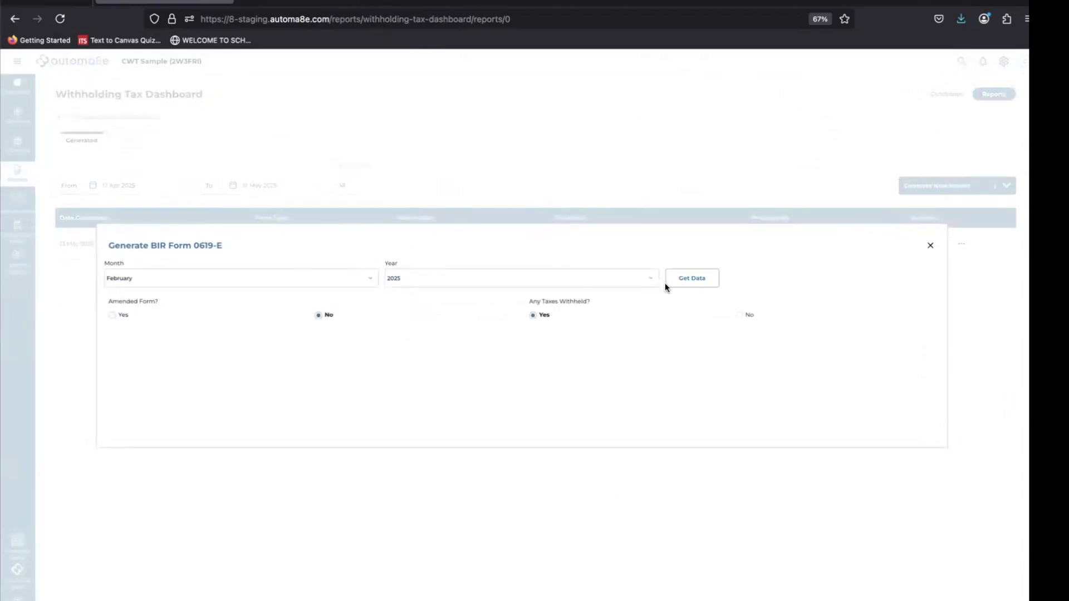
Step: Retrieve the February remittance data, generate the BIR Form 0619-E, and acknowledge the completion
left_click(695, 280)
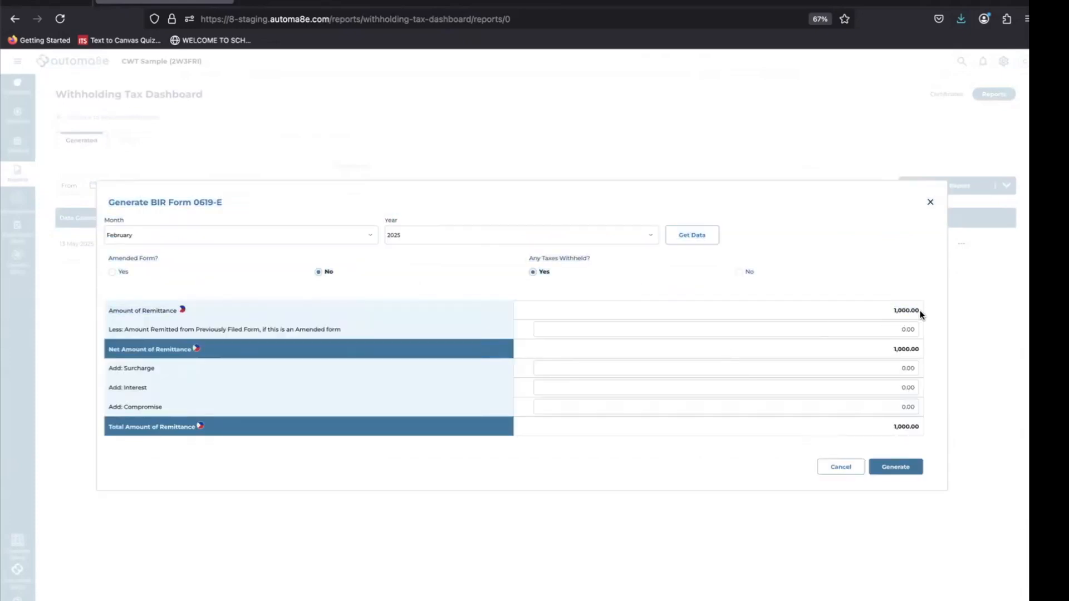
left_click(896, 466)
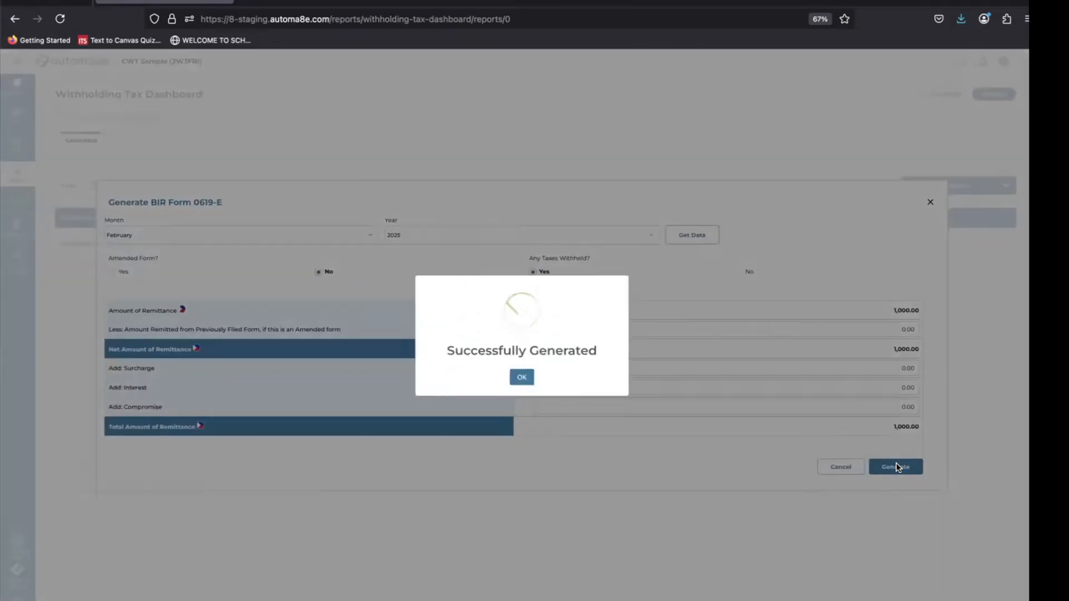
left_click(522, 377)
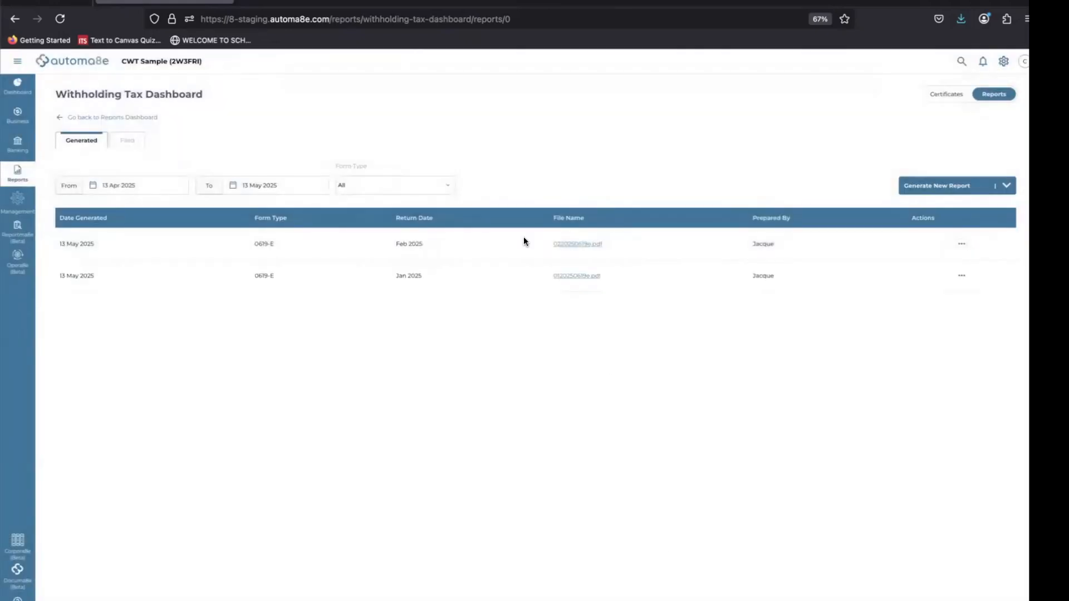
Step: Review the generated February 2025 BIR Form 0619-E PDF and return to the withholding tax dashboard
left_click(585, 244)
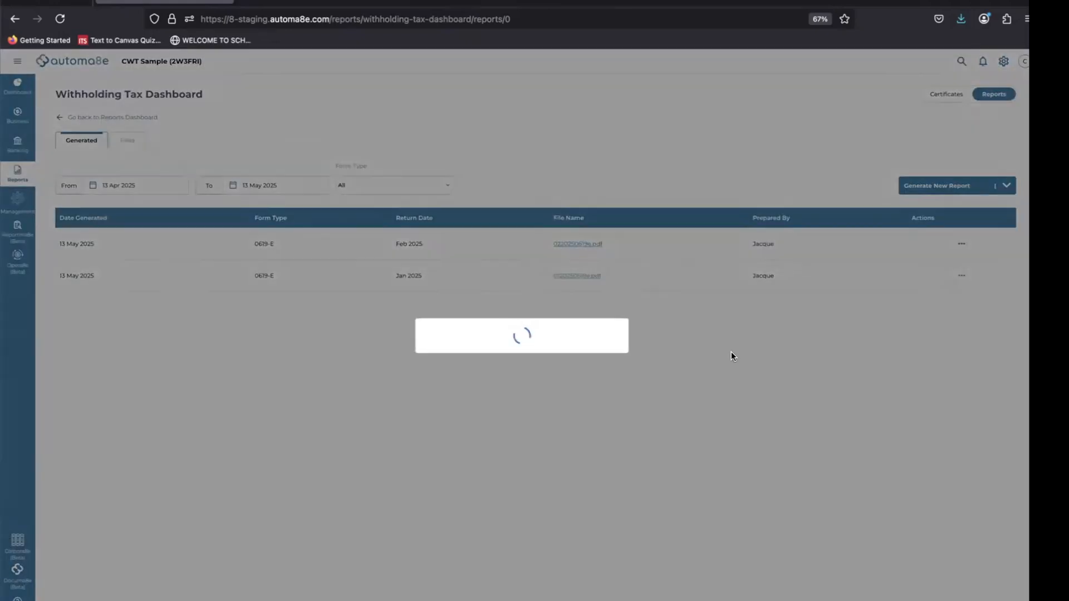
scroll(534, 259, "down", 2)
scroll(534, 259, "up", 2)
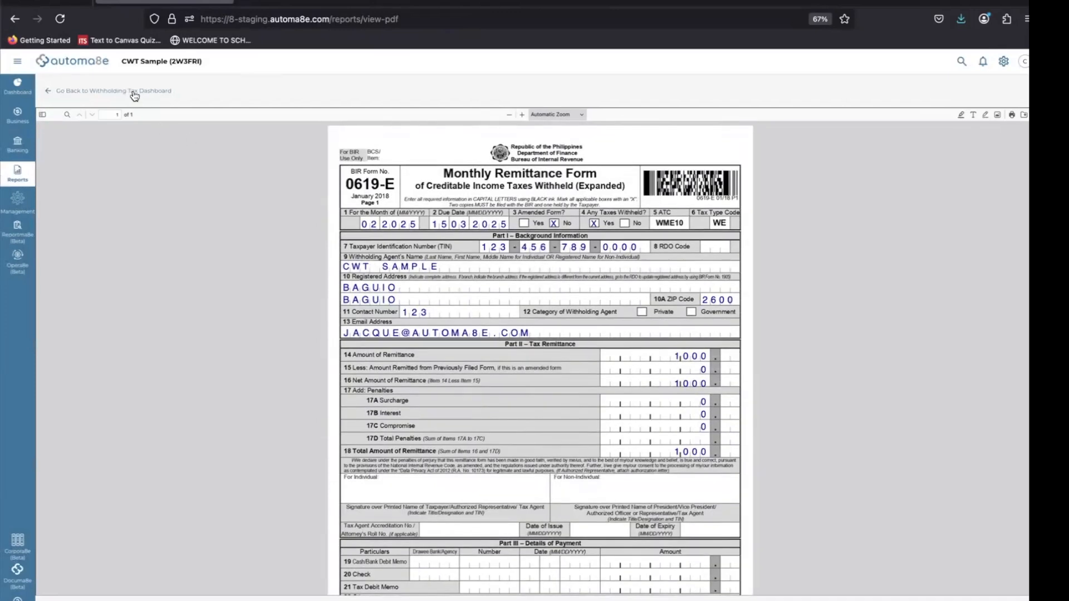
left_click(135, 96)
Step: Start a new BIR Form 1601-EQ for the 1st quarter of 2025, marked as not amended, and retrieve its data
left_click(986, 186)
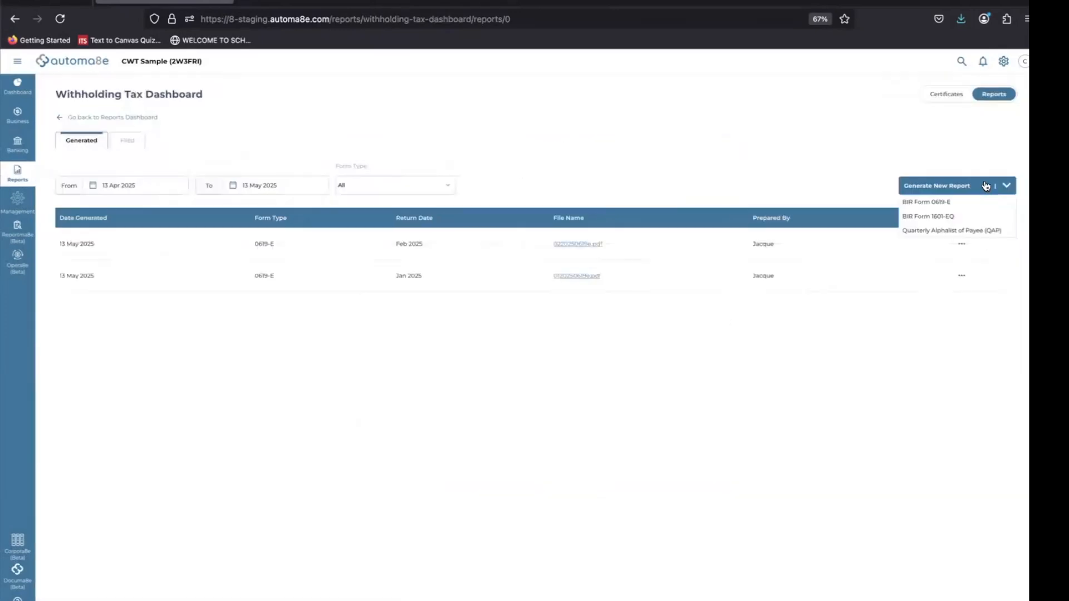
left_click(950, 220)
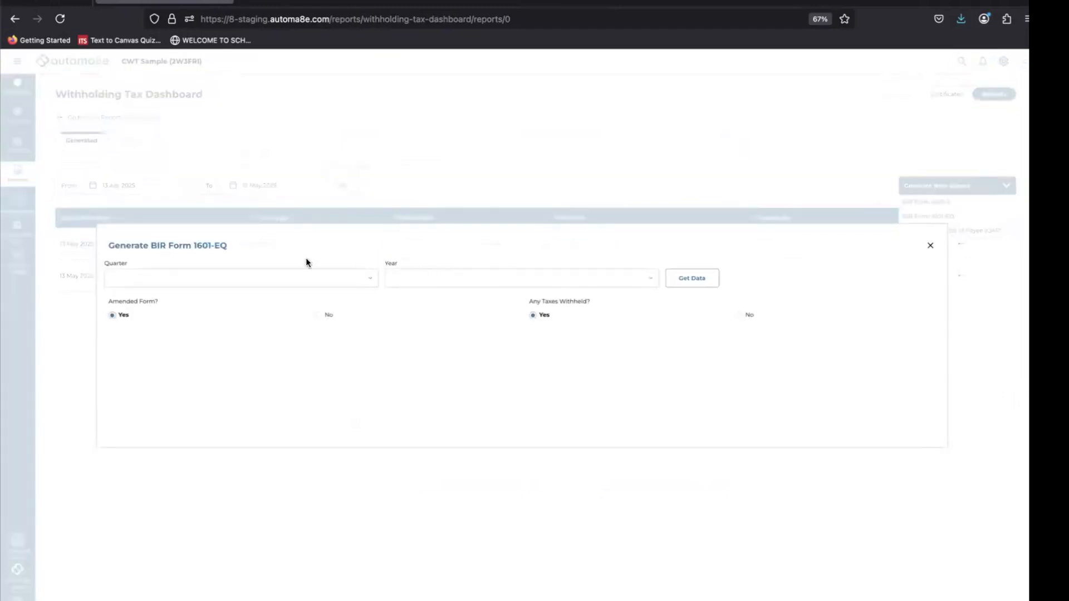
left_click(285, 276)
left_click(146, 292)
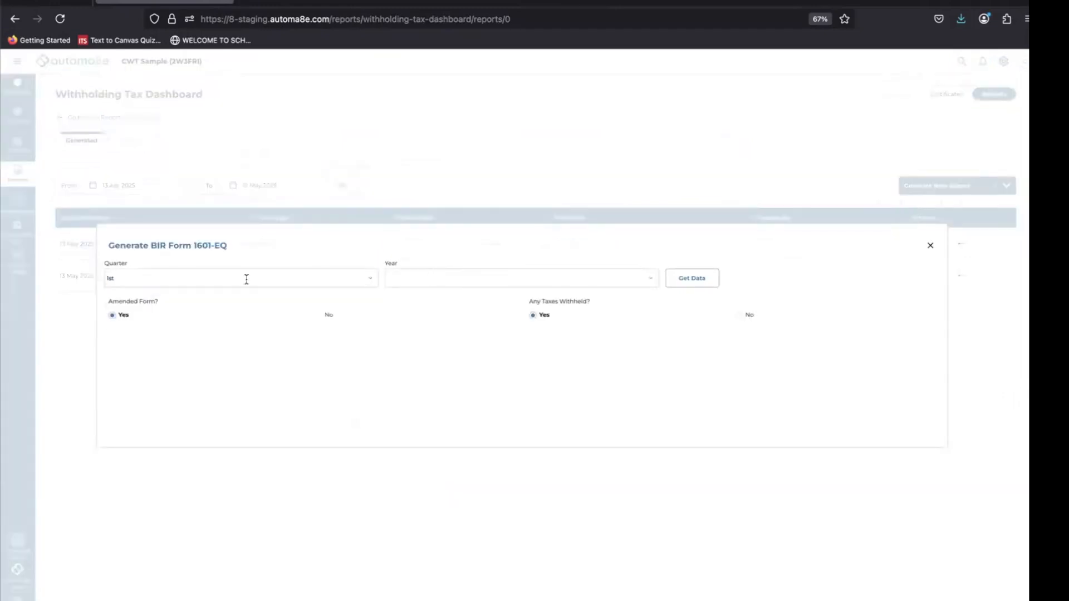
left_click(477, 276)
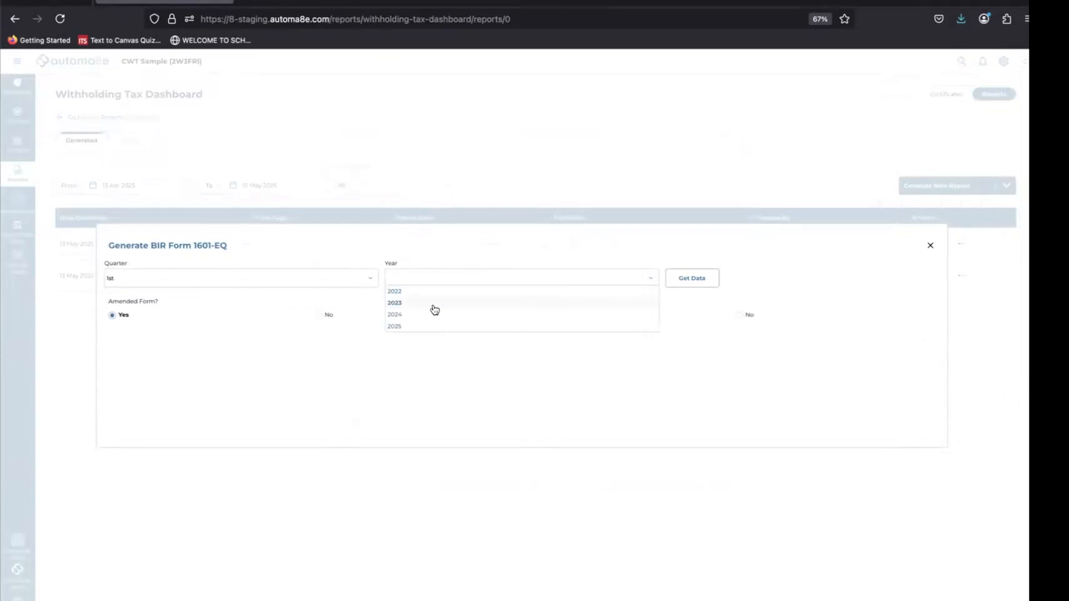
left_click(415, 327)
left_click(321, 315)
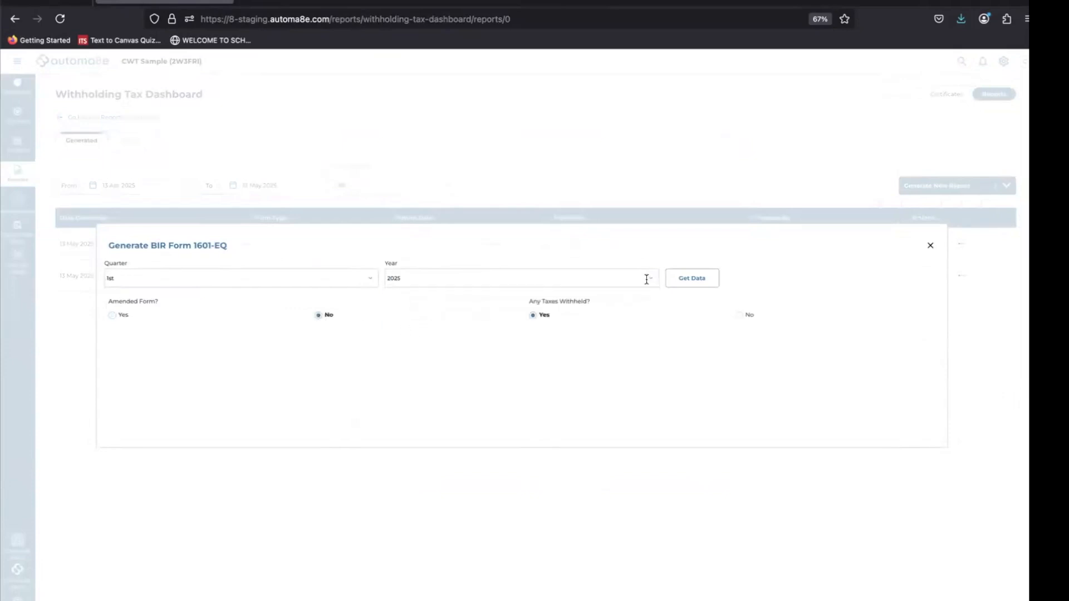
left_click(704, 281)
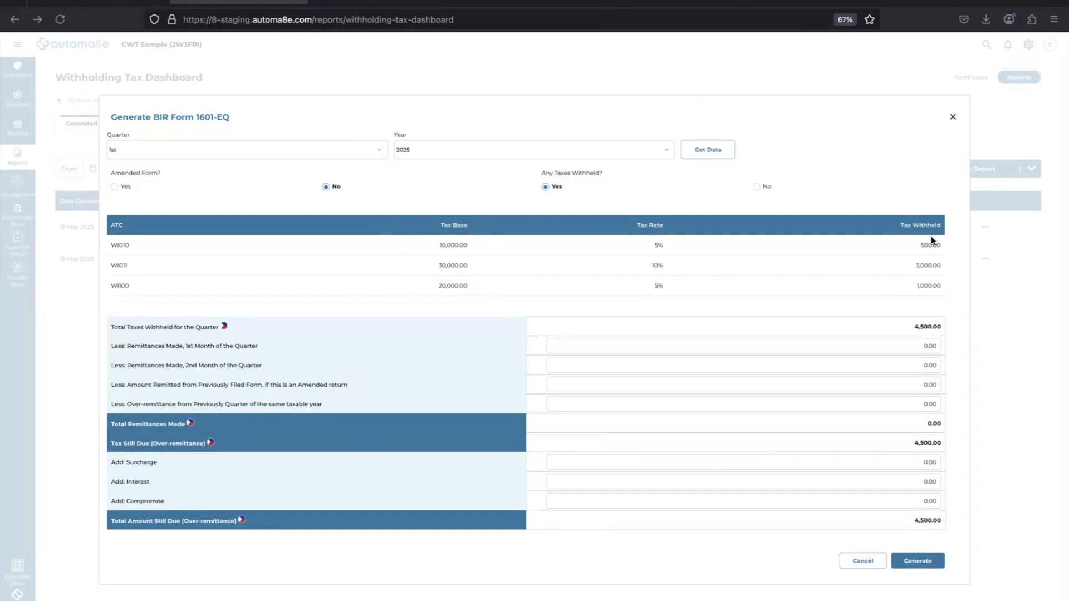
Step: Enter remittances of 1,000 for the quarter's 1st month and 500 for the 2nd month, and generate the BIR Form 1601-EQ
left_click(905, 346)
type("1000")
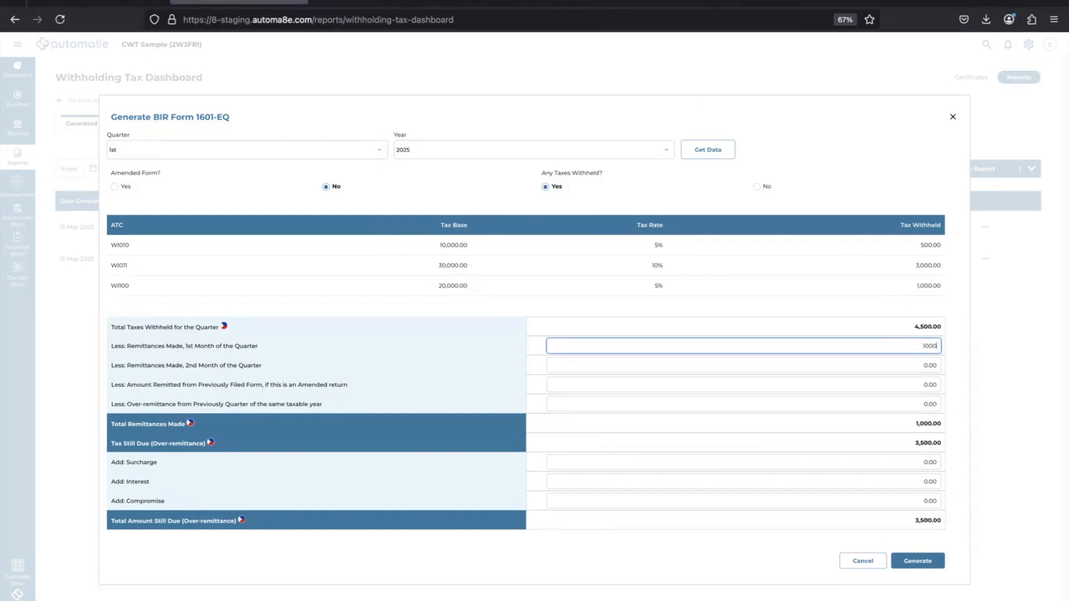
key("Tab")
type("500")
left_click(950, 382)
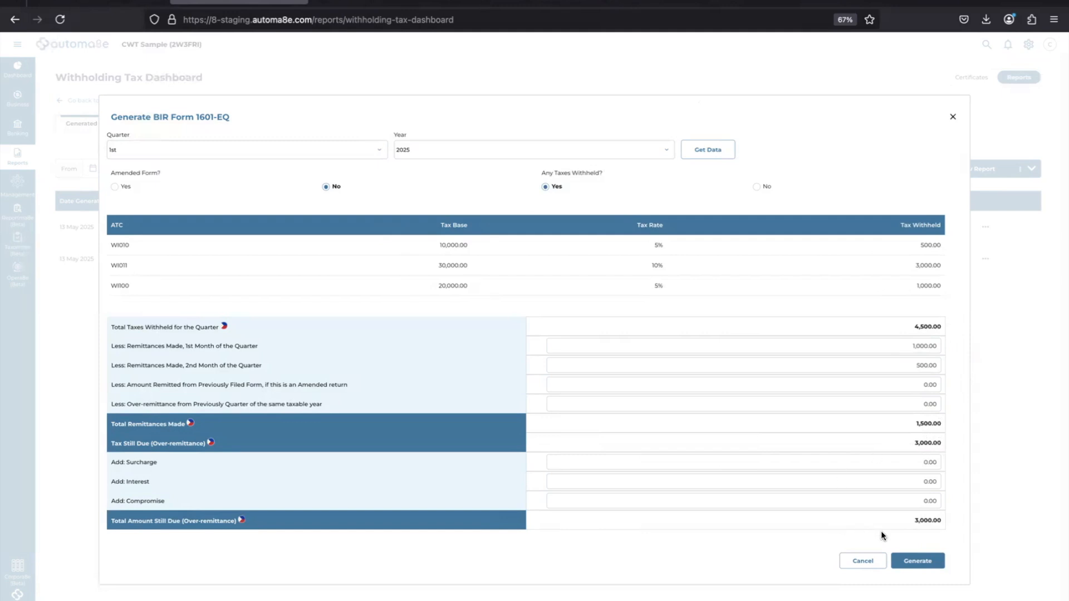
left_click(921, 563)
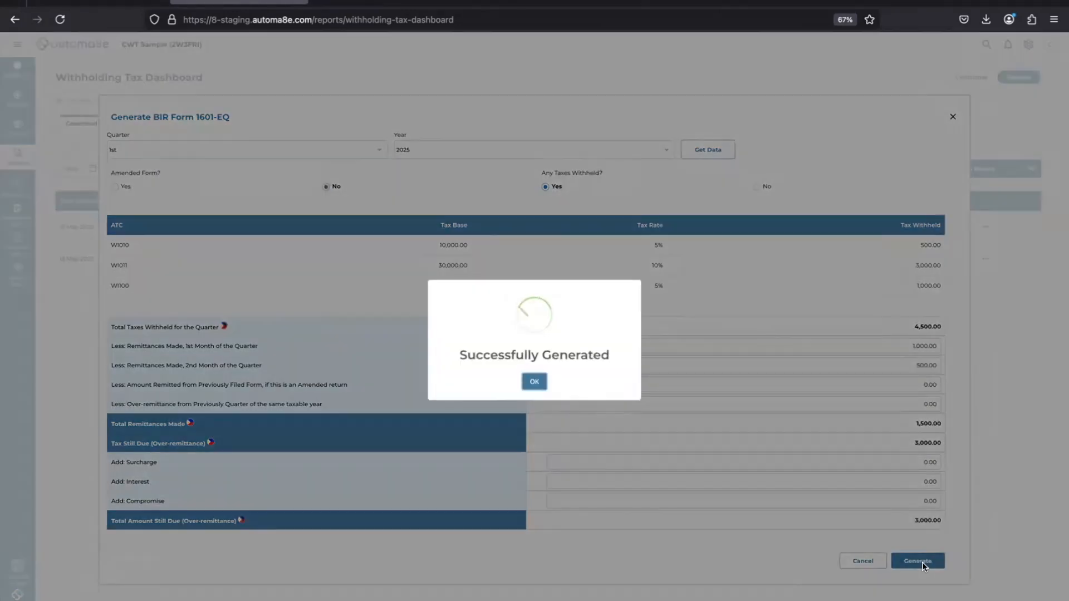
left_click(533, 382)
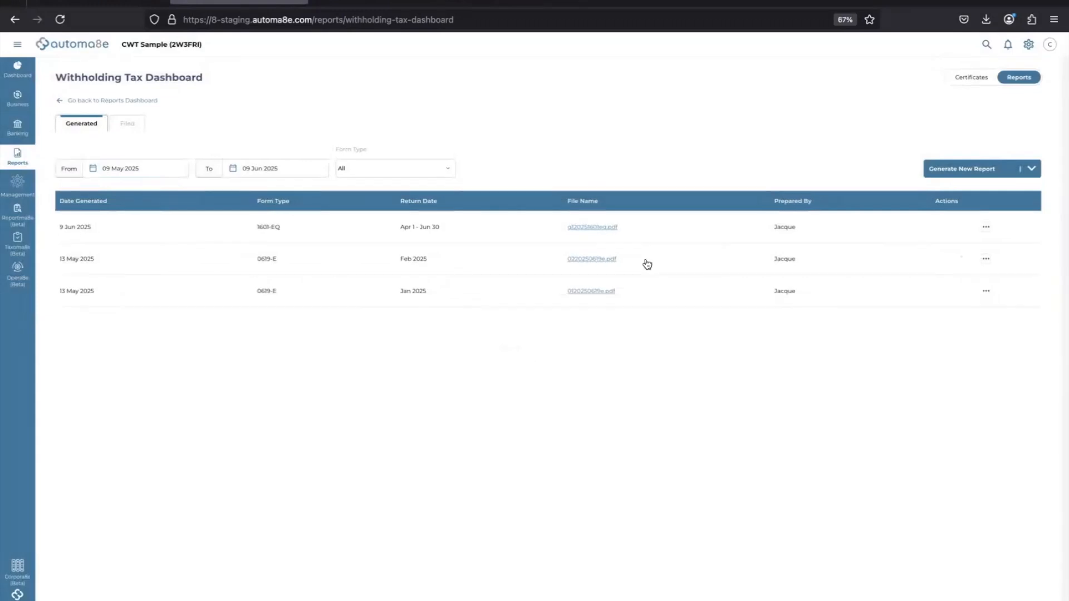
Step: Review the generated BIR Form 1601-EQ PDF, from background information through tax computation to payment details, and return to the dashboard
left_click(600, 229)
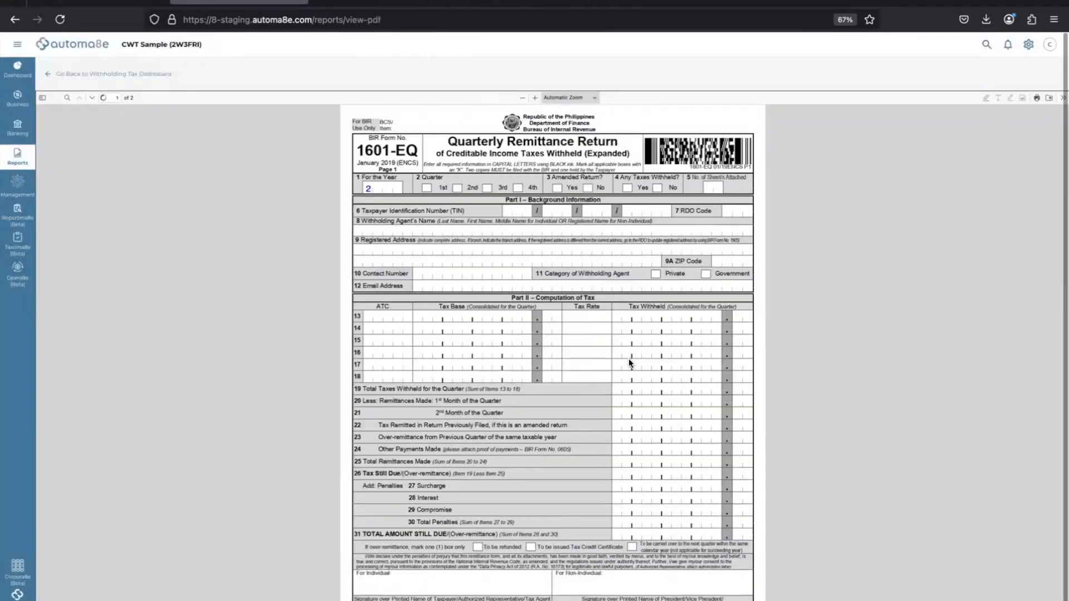
scroll(554, 426, "down", 2)
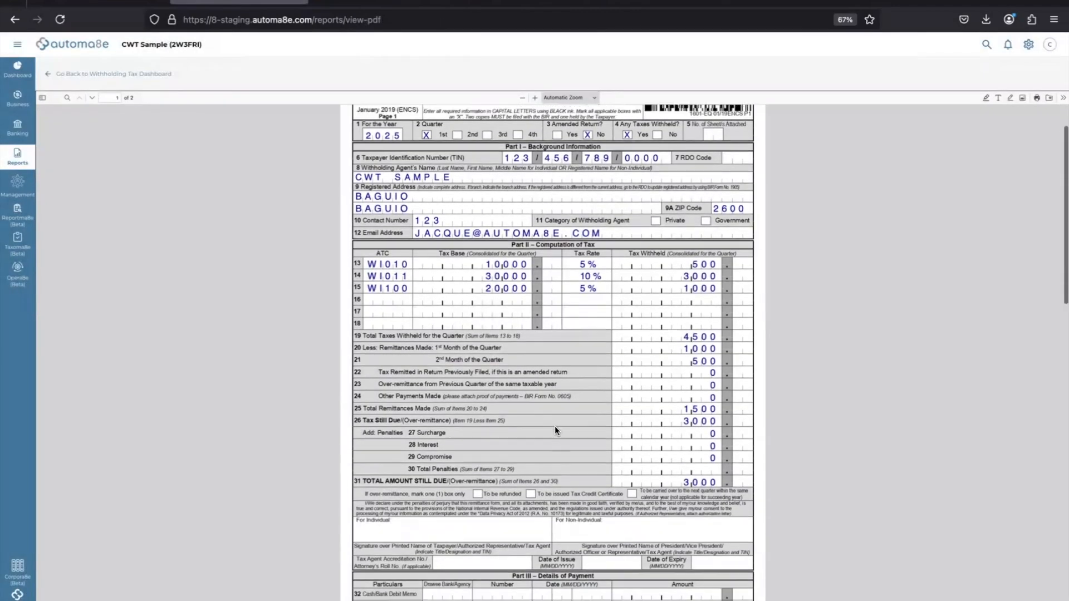
scroll(555, 426, "up", 2)
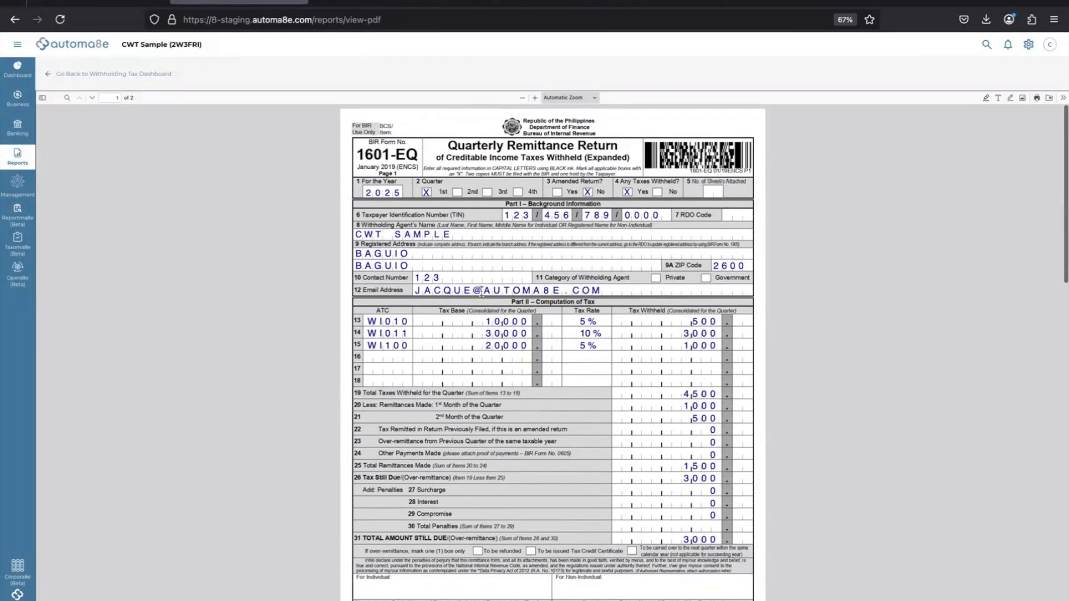
scroll(481, 291, "down", 1)
scroll(636, 268, "down", 5)
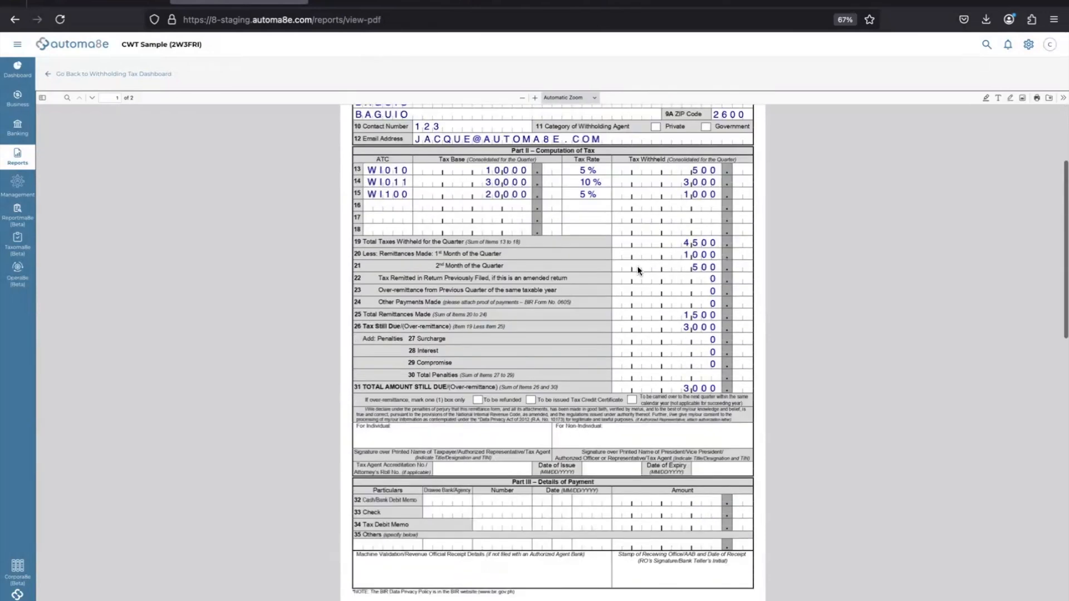
scroll(637, 268, "down", 1)
scroll(637, 267, "up", 7)
scroll(638, 270, "down", 5)
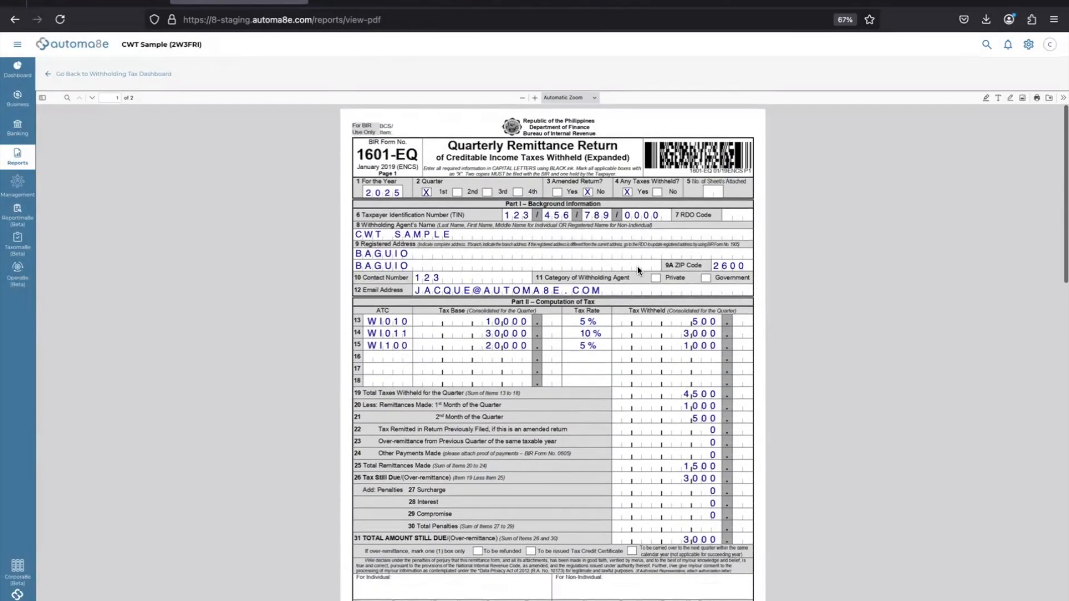
scroll(638, 270, "up", 3)
scroll(637, 265, "up", 1)
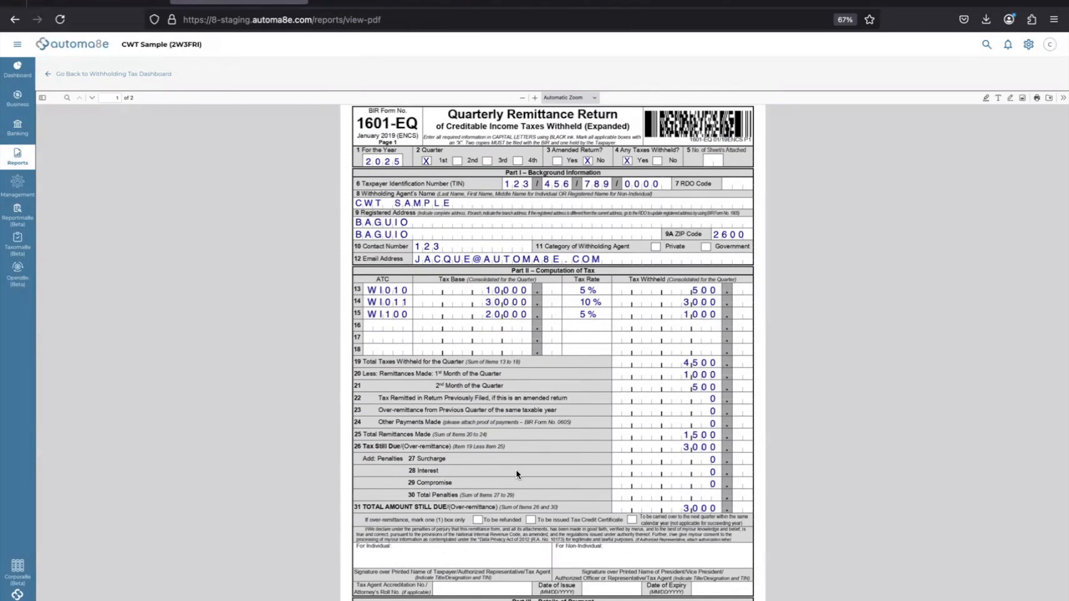
left_click(159, 75)
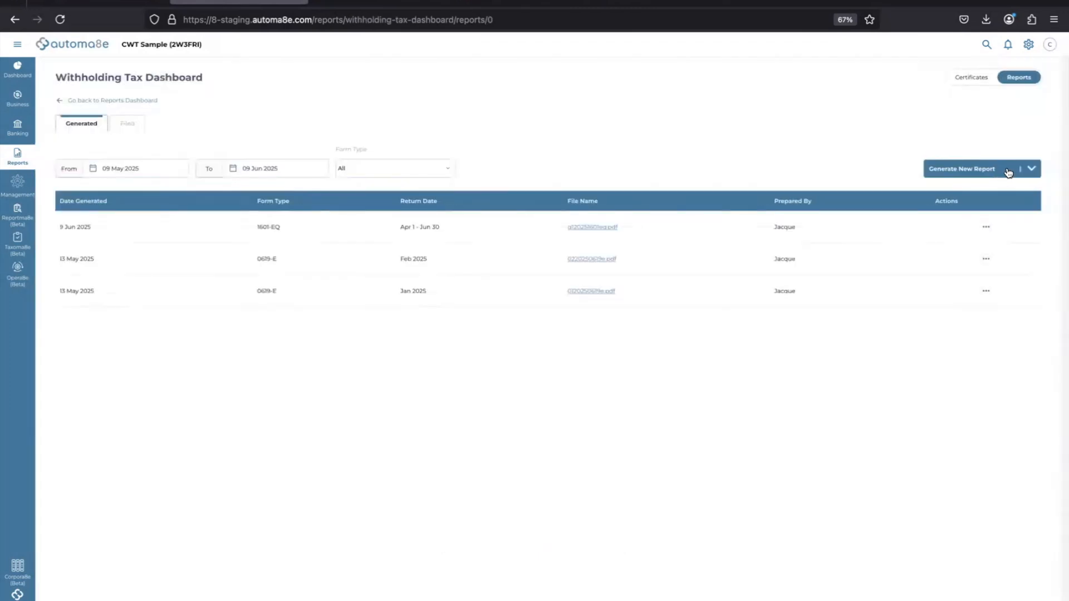
Step: Start a new Quarterly Alphalist of Payee (QAP) report with the month January and the year 2025
left_click(1029, 169)
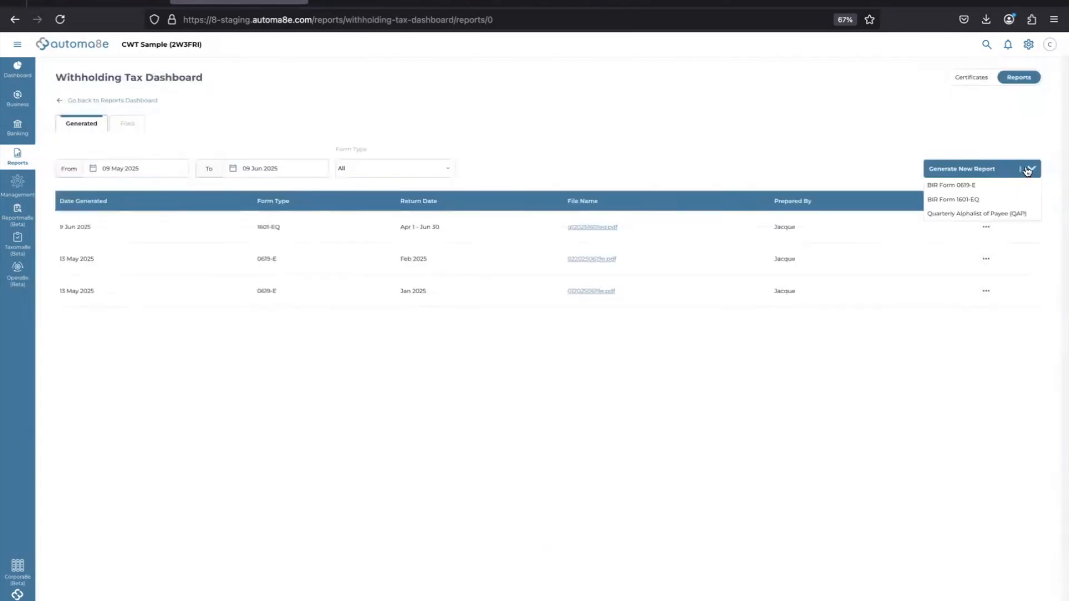
left_click(996, 214)
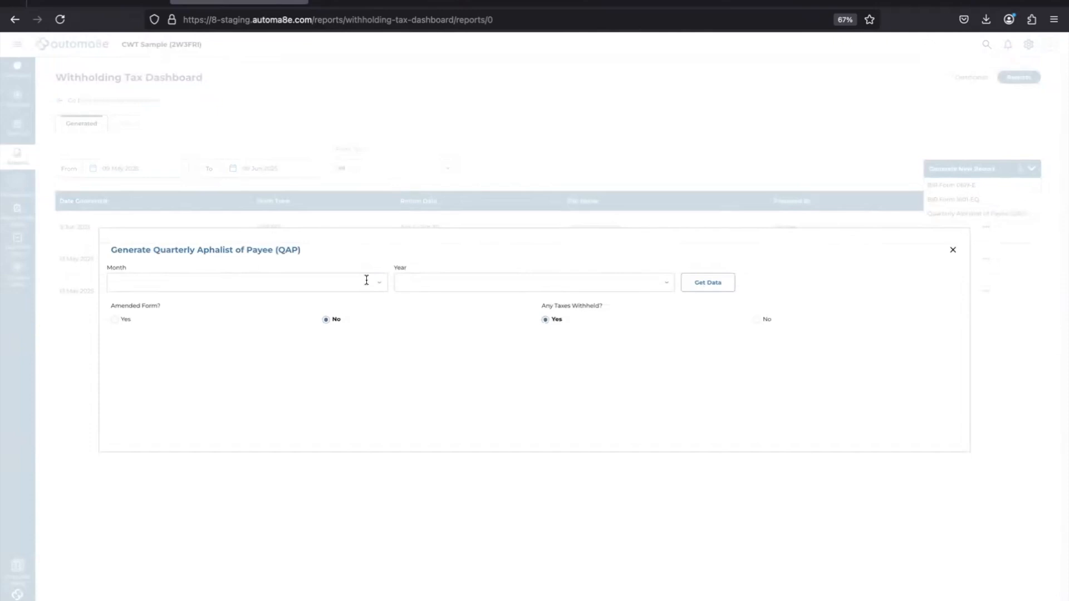
left_click(366, 280)
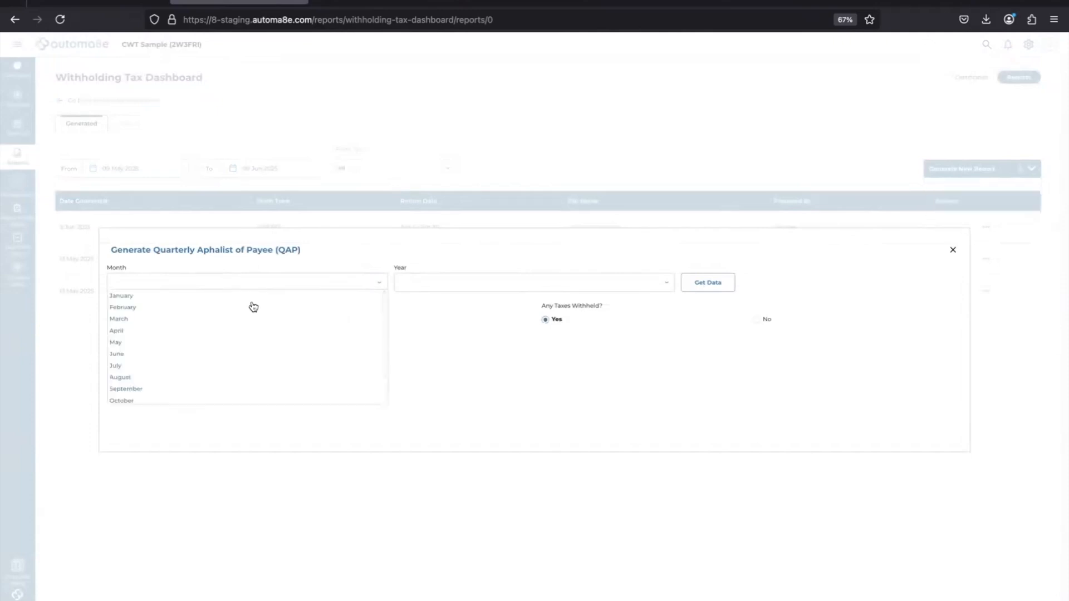
left_click(208, 296)
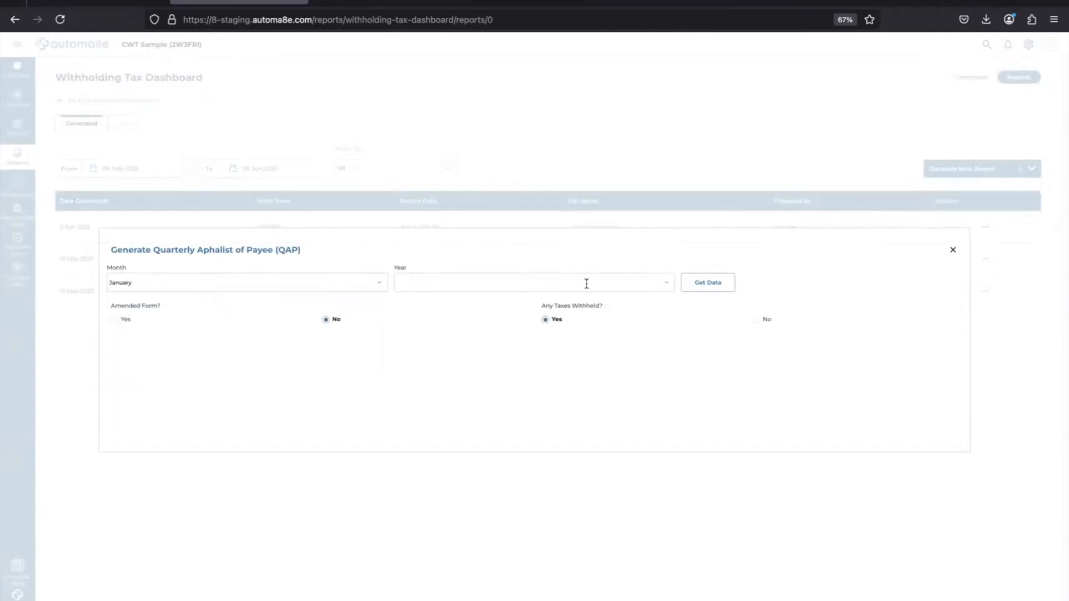
left_click(543, 281)
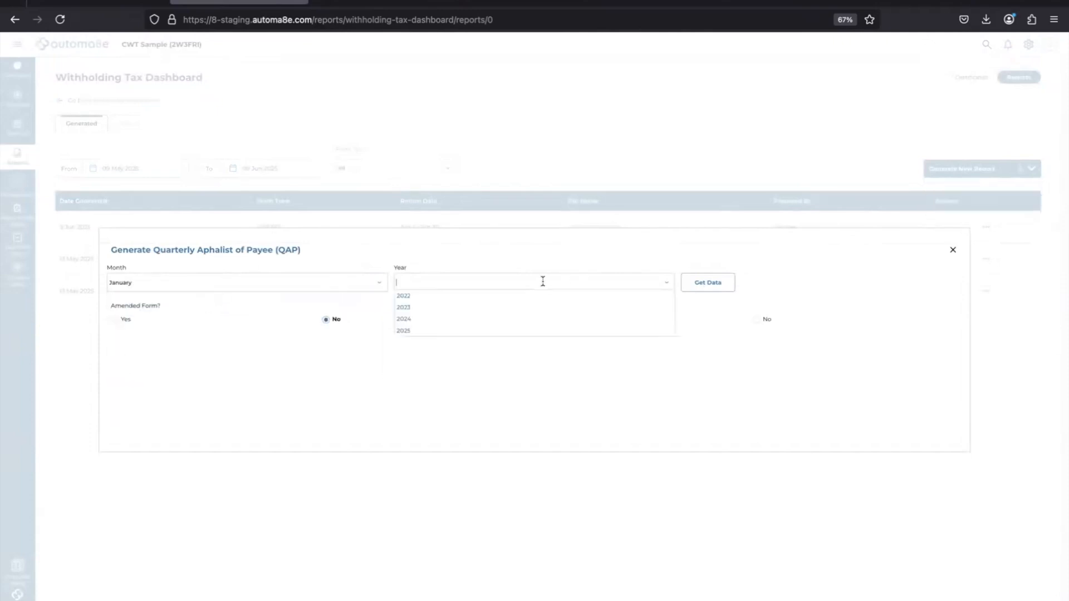
left_click(449, 332)
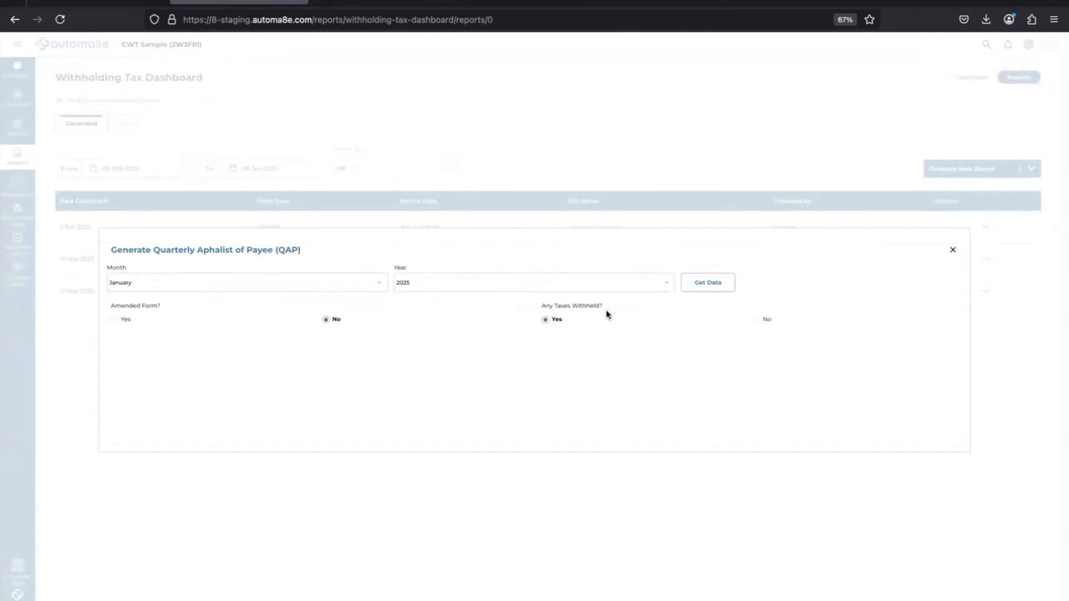
Step: Retrieve the QAP data and generate the report, and download the resulting DAT file
left_click(713, 281)
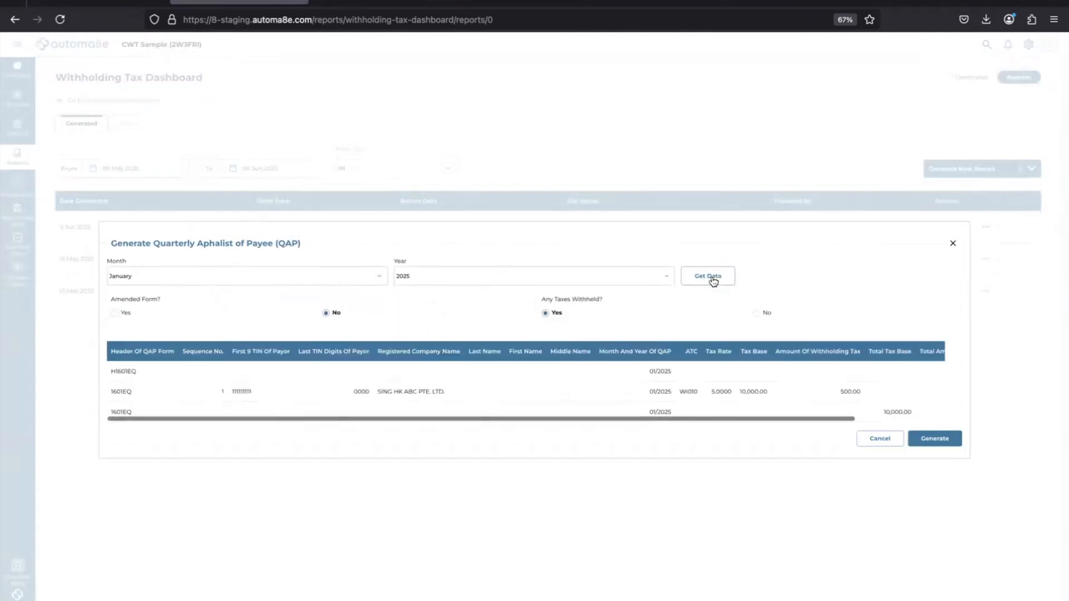
scroll(587, 366, "down", 2)
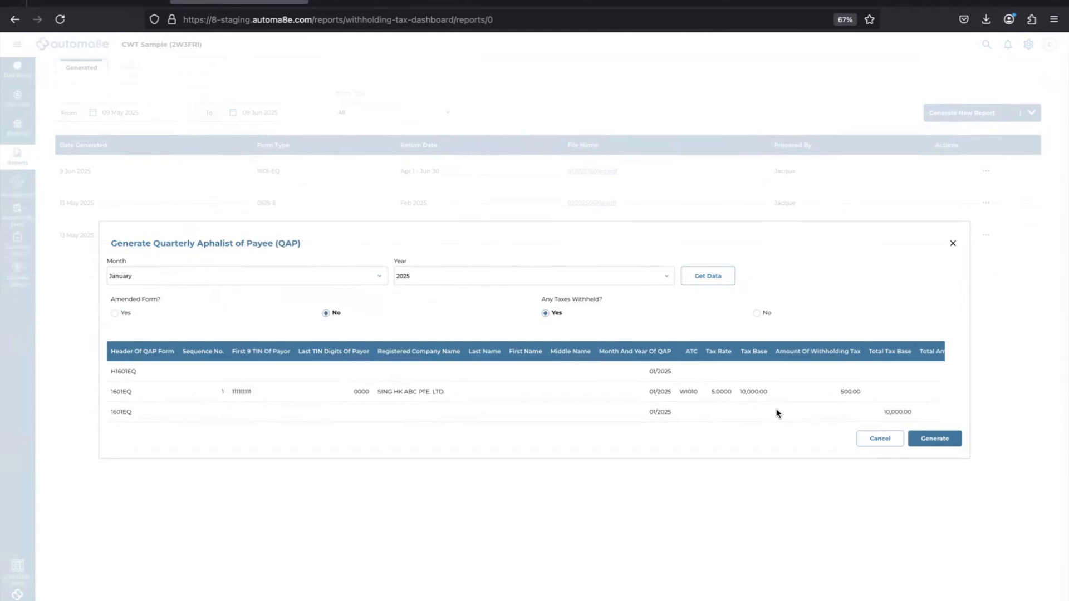
left_click(942, 439)
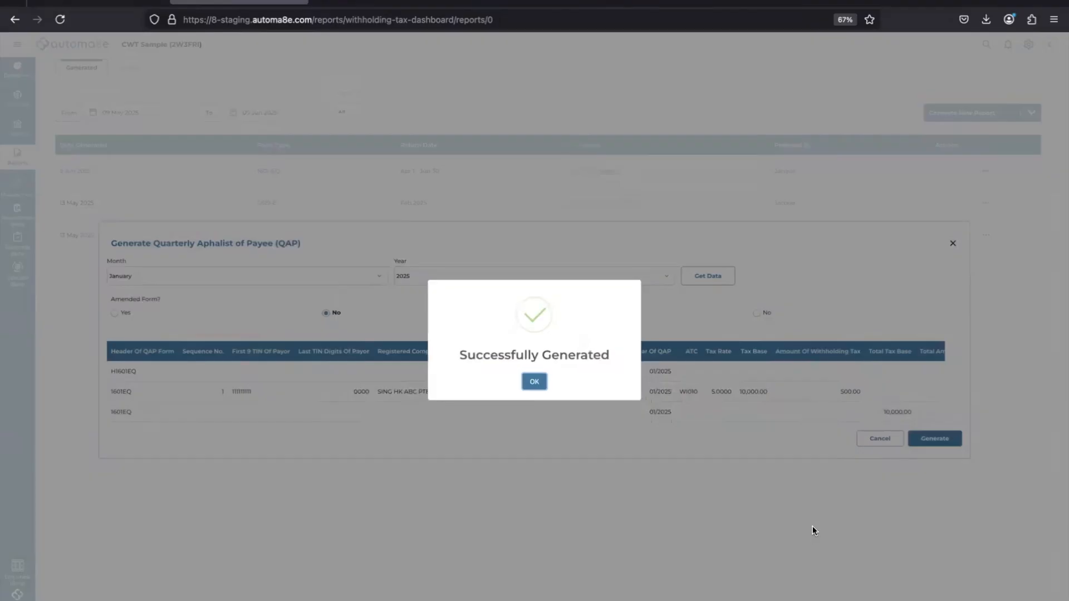
left_click(538, 380)
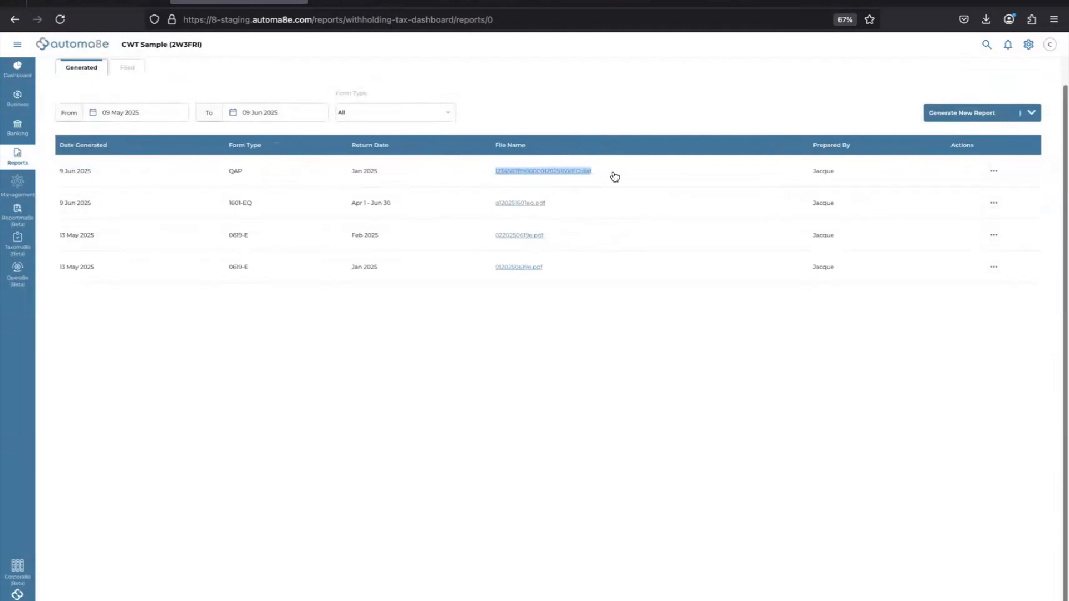
left_click(577, 173)
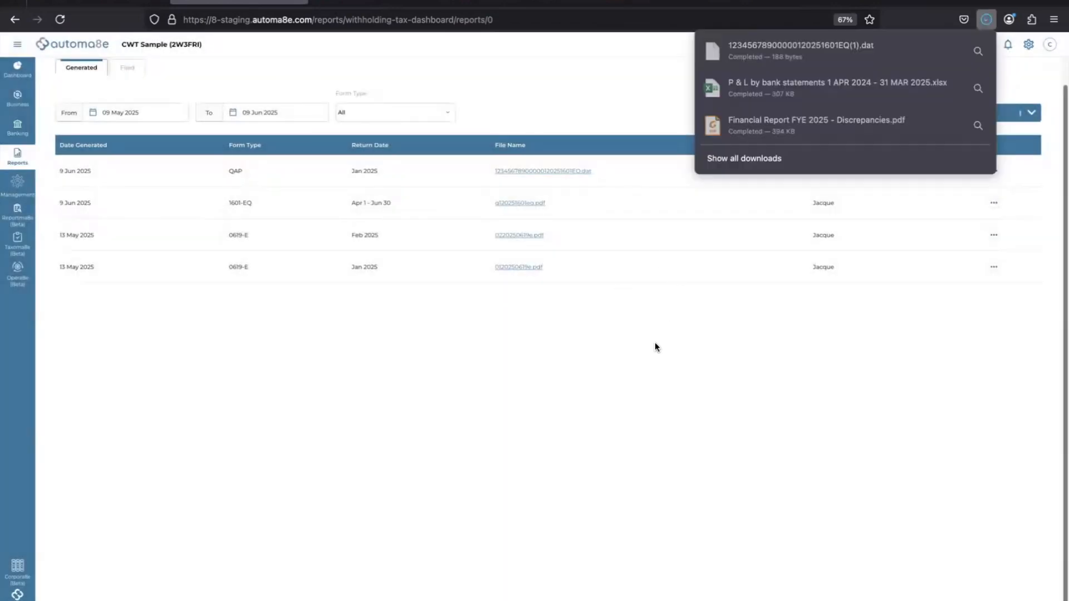
left_click(656, 341)
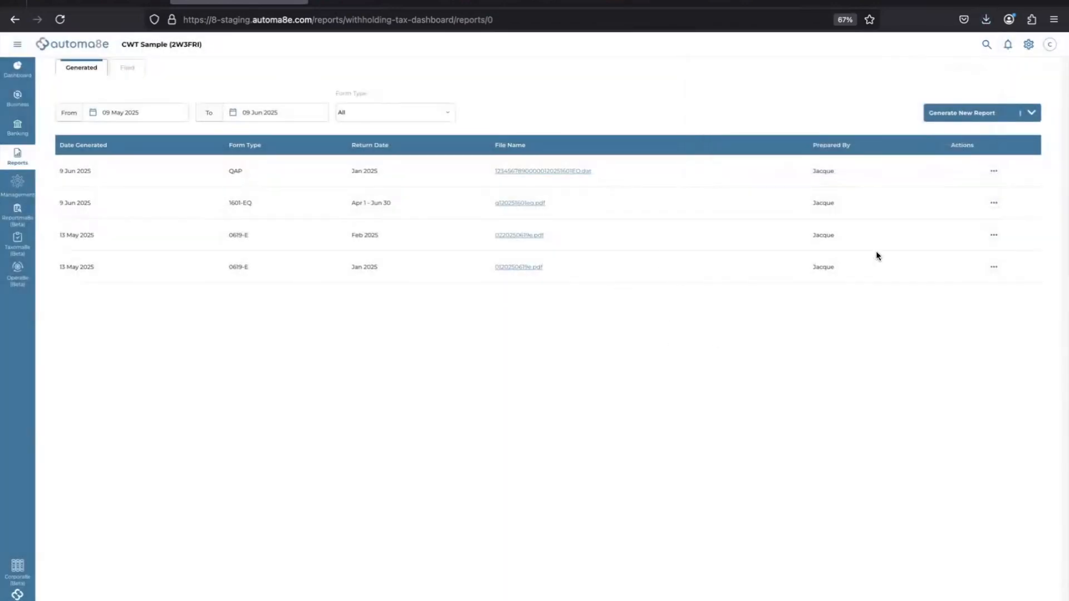
Step: Open the status update for the generated 1601-EQ, select who filed it, and set the filing date to 09 Jun 2025
left_click(995, 204)
left_click(982, 248)
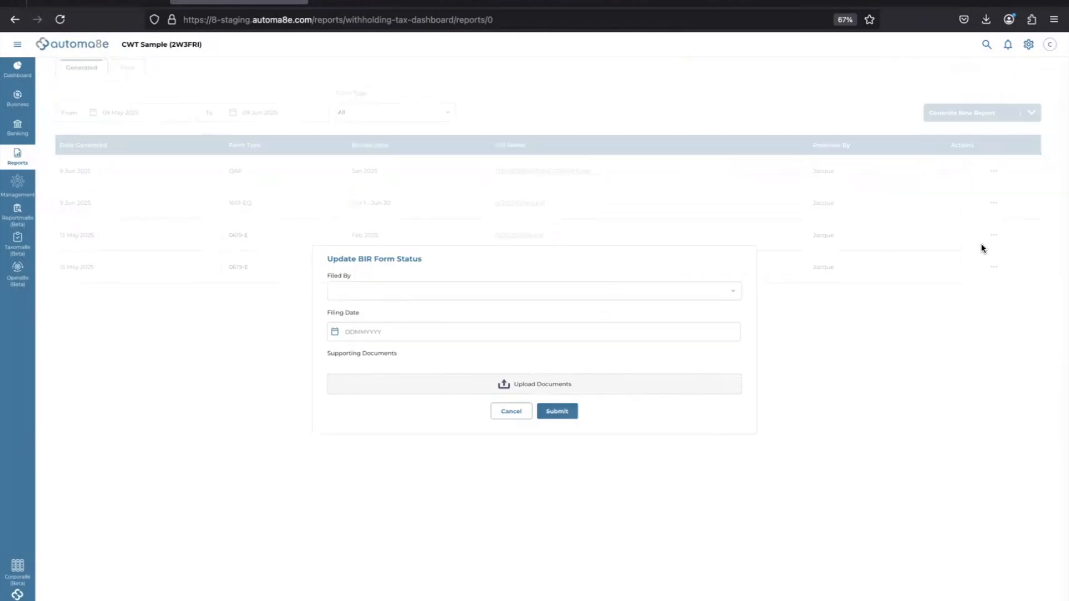
left_click(440, 285)
left_click(396, 304)
left_click(394, 332)
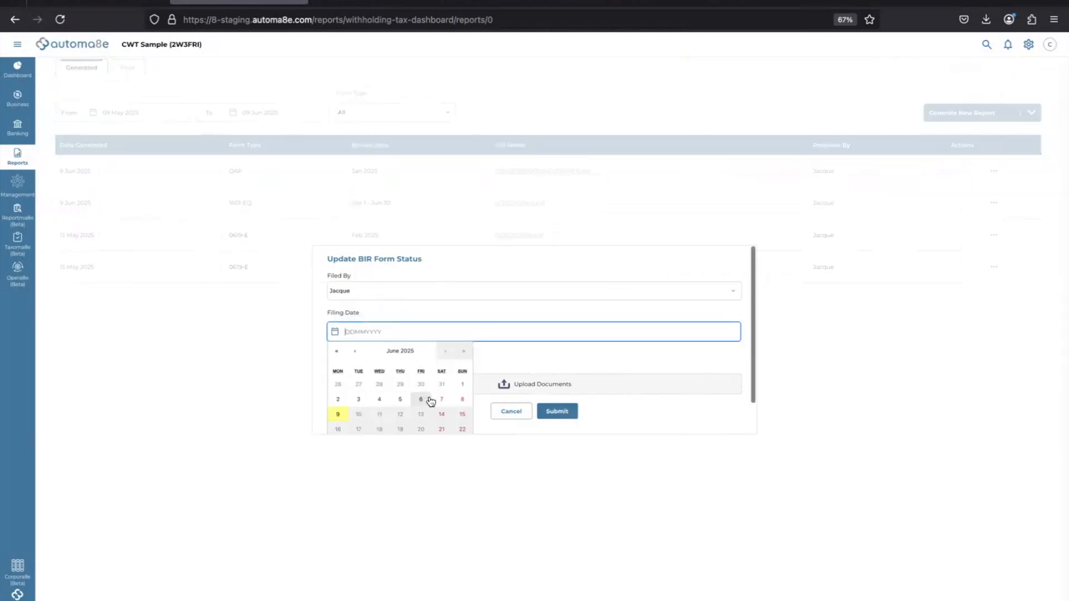
left_click(339, 415)
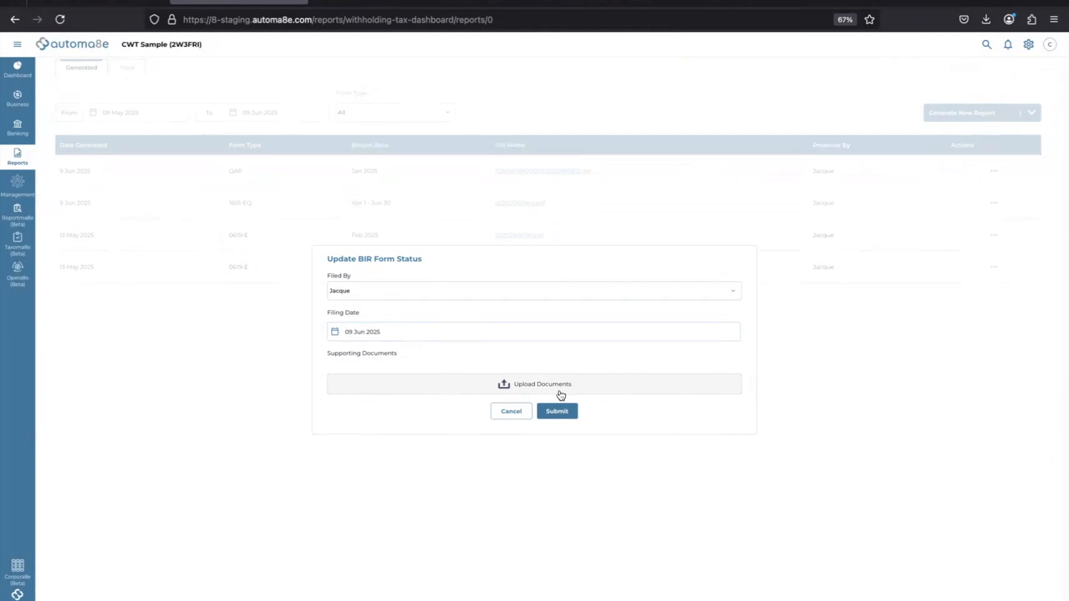
Step: Attach Screenshot 2025-06-05 at 9.01.28 AM as the supporting document and submit the 1601-EQ status update
left_click(560, 396)
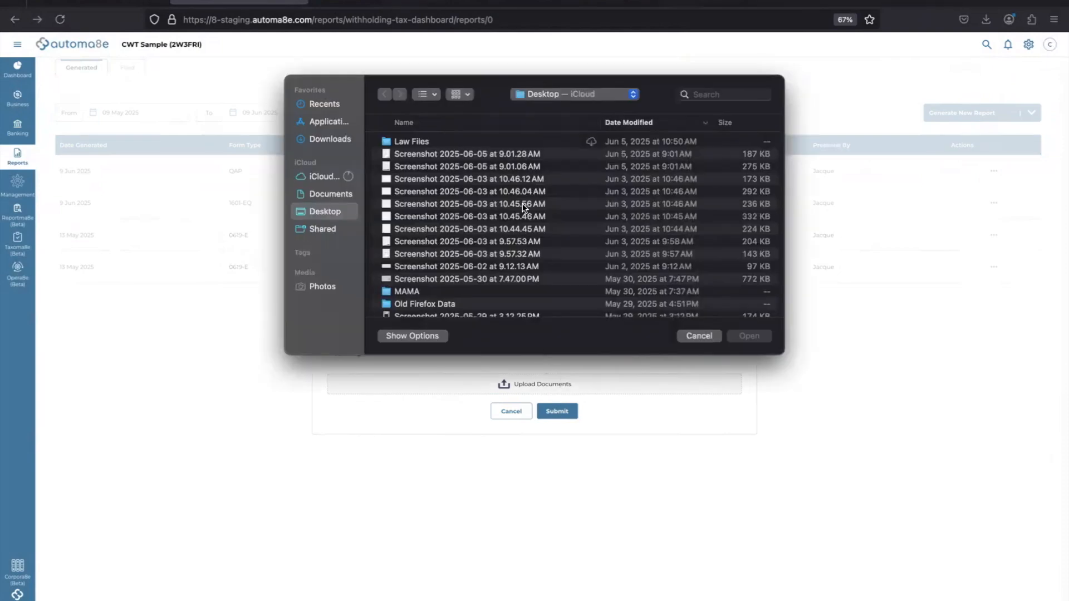
left_click(484, 155)
double_click(483, 154)
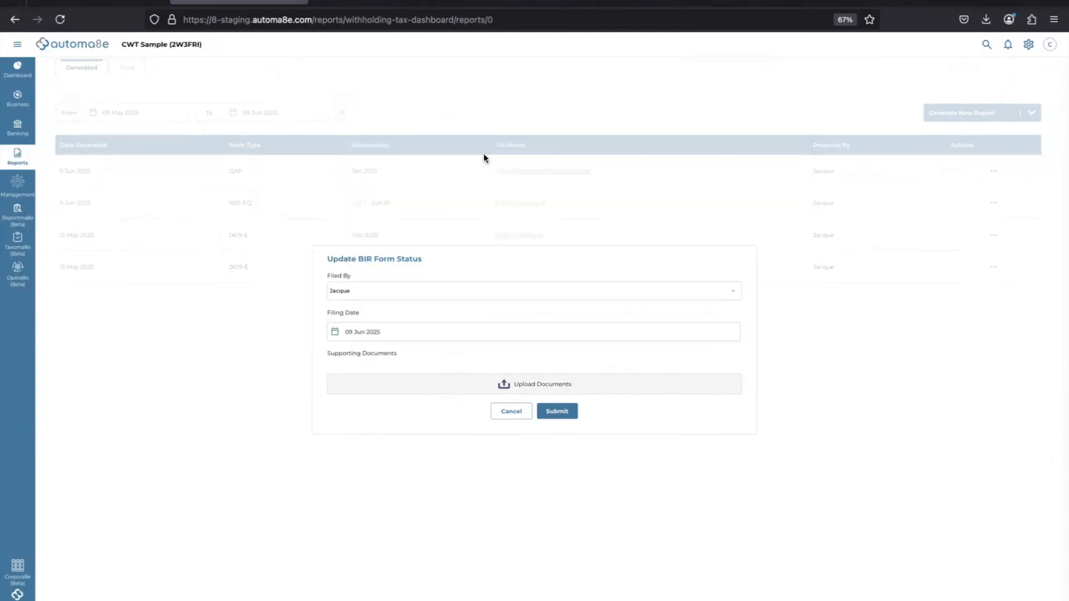
left_click(556, 417)
left_click(540, 389)
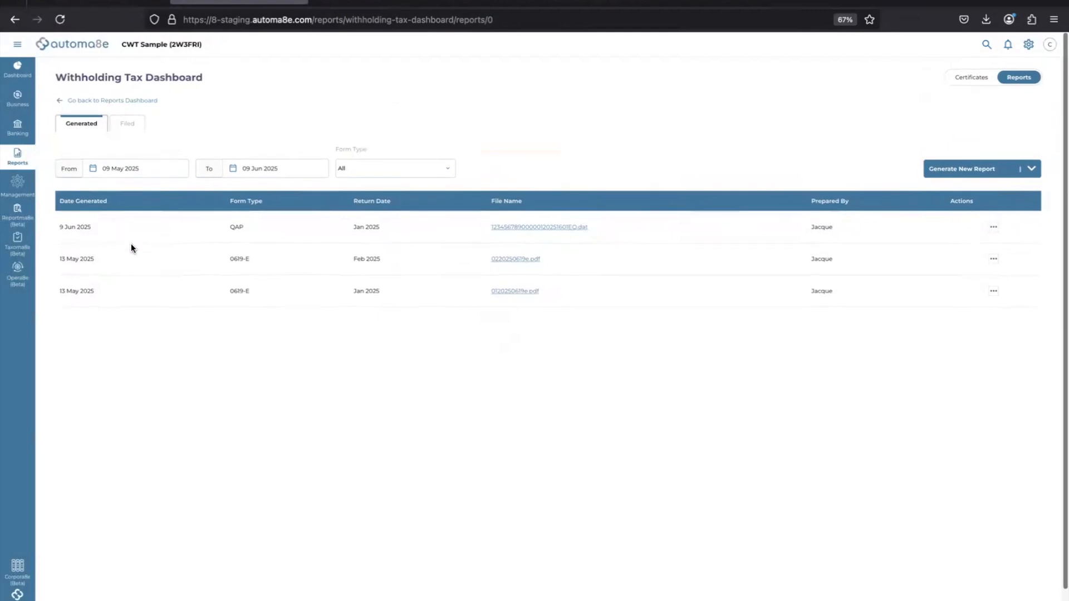
Step: Compare the filed and generated report lists, and check the actions available for the February 2025 0619-E
left_click(128, 126)
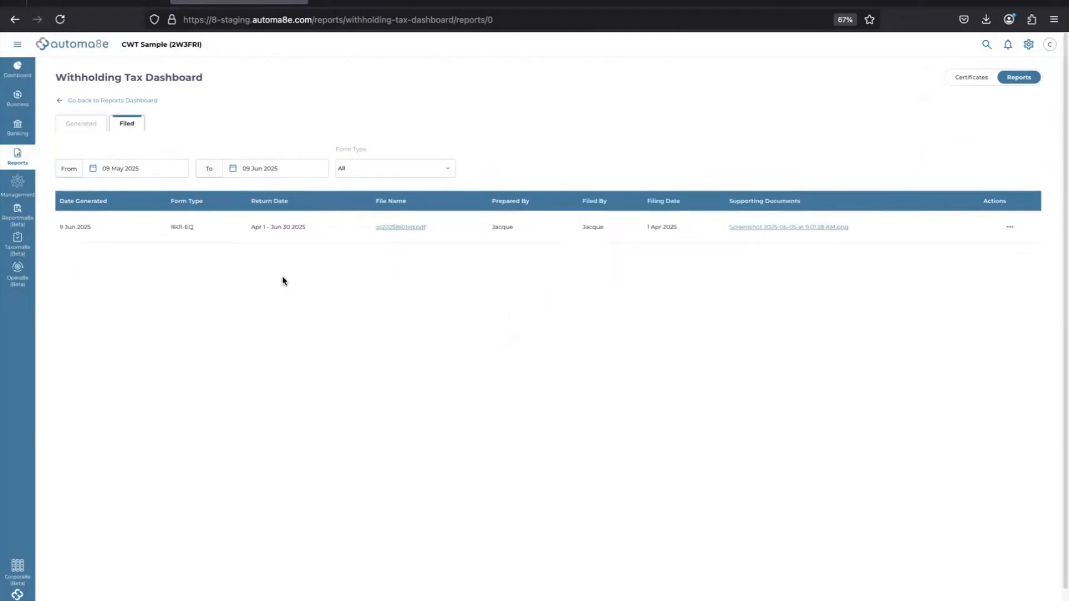
left_click(85, 131)
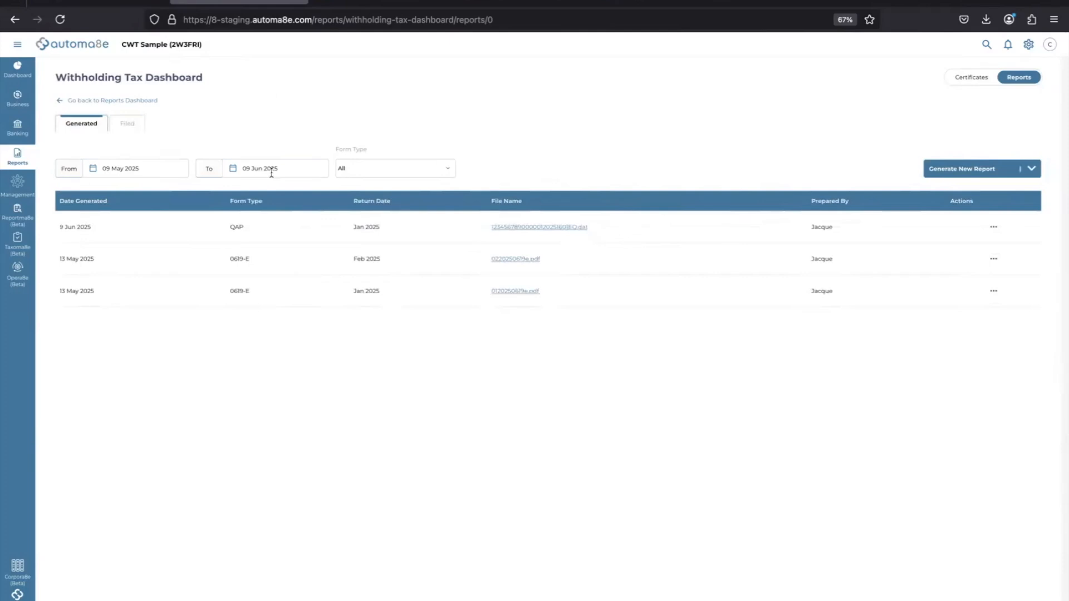
left_click(994, 260)
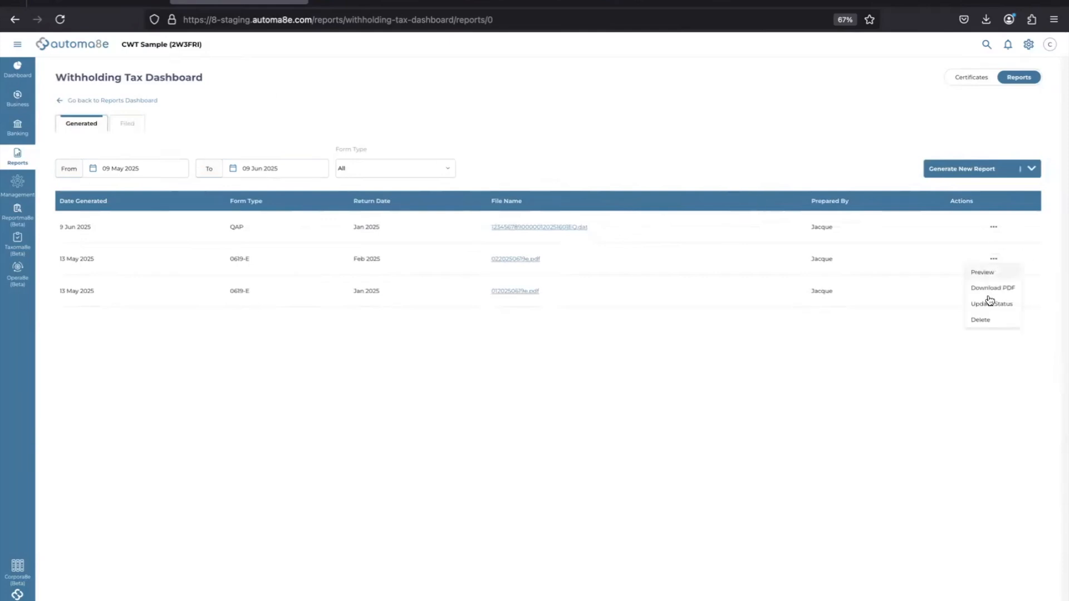
left_click(244, 138)
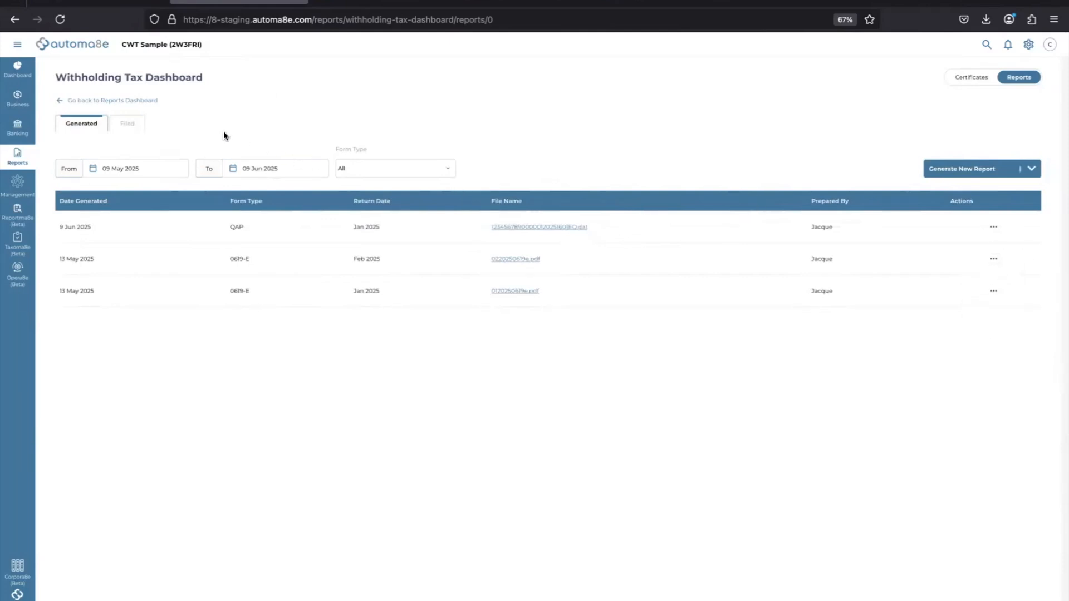
left_click(130, 127)
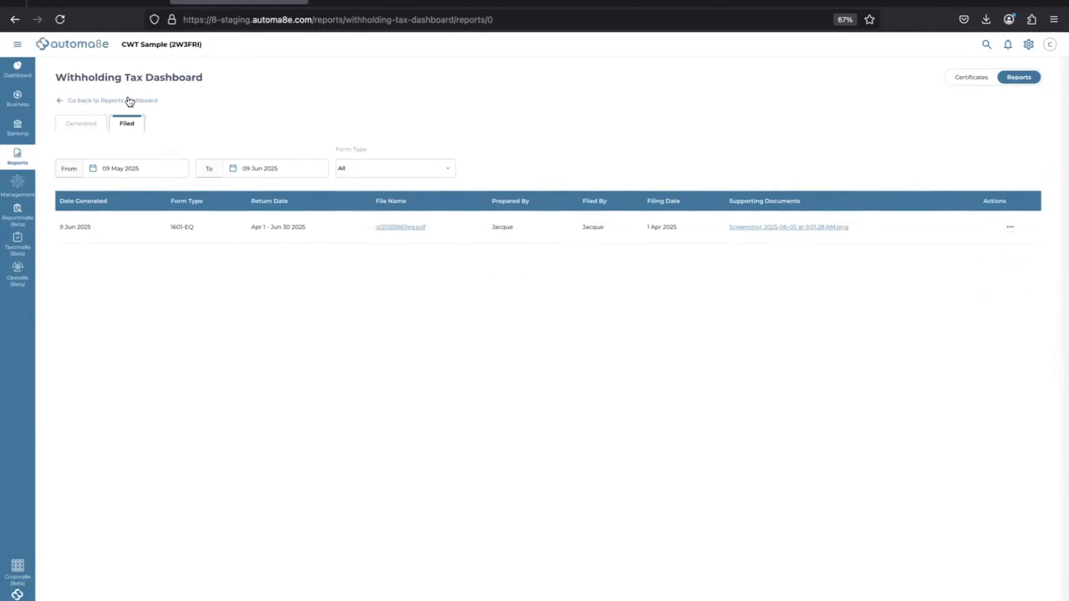
Step: Start a new sales invoice with GHI PRINTING PTE. LTD. as the invoice contact and its registered address for delivery
mouse_move(28, 106)
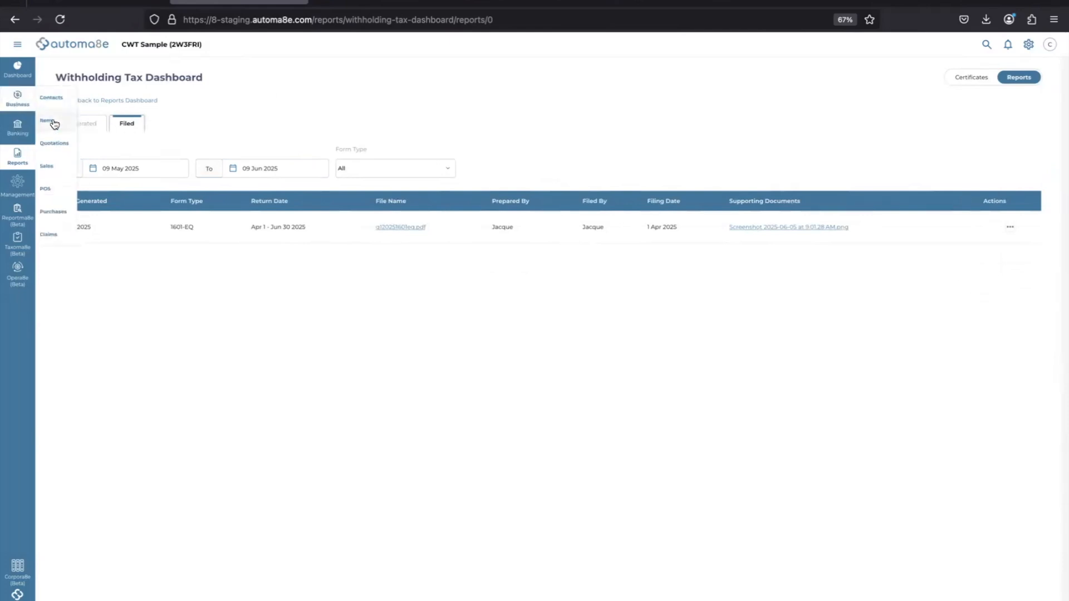
left_click(50, 167)
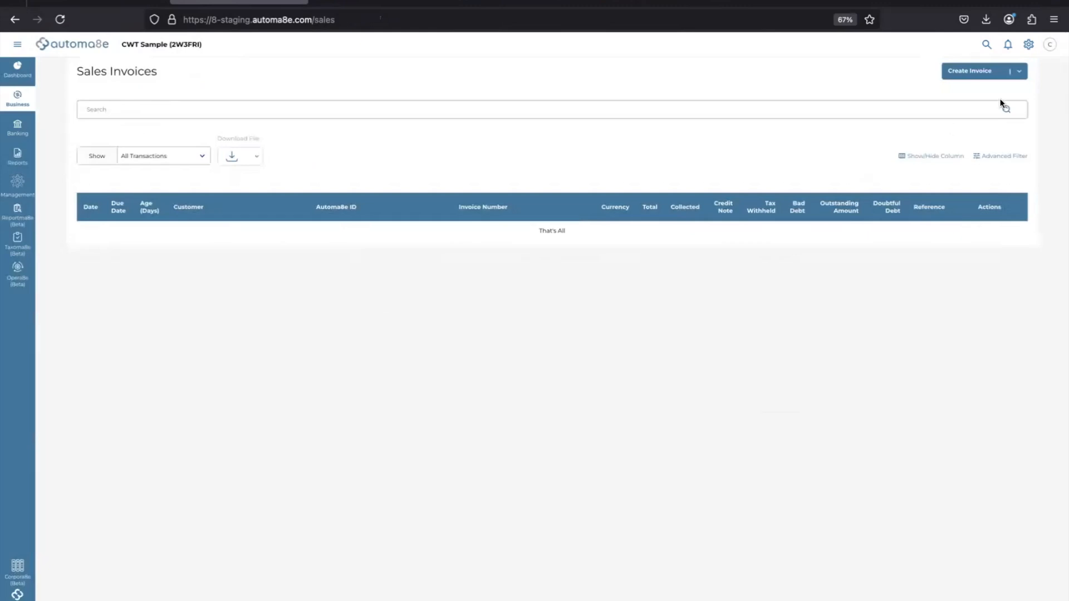
left_click(969, 71)
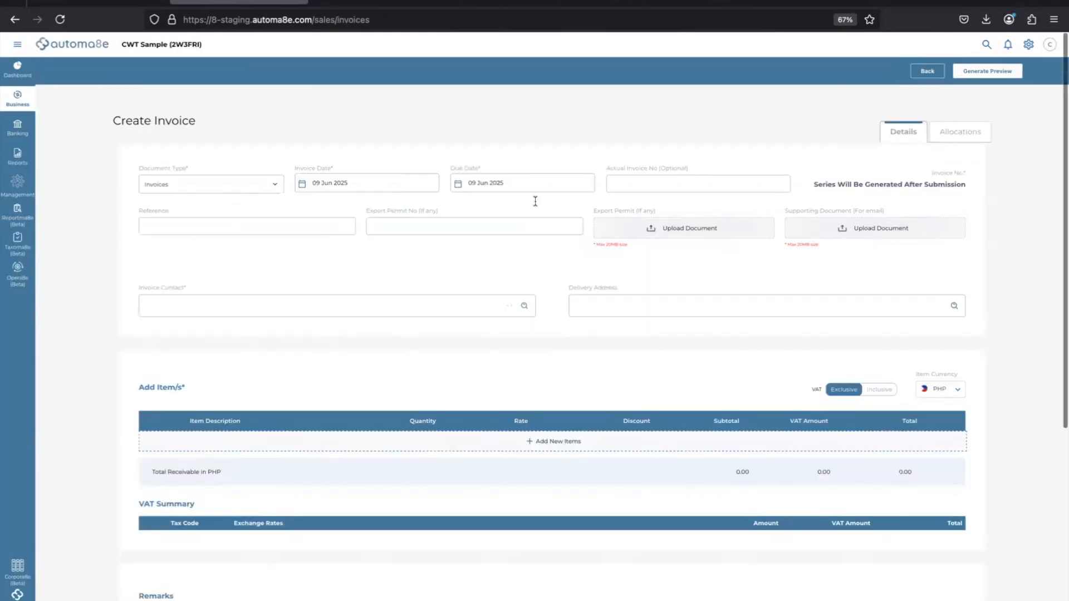
left_click(499, 310)
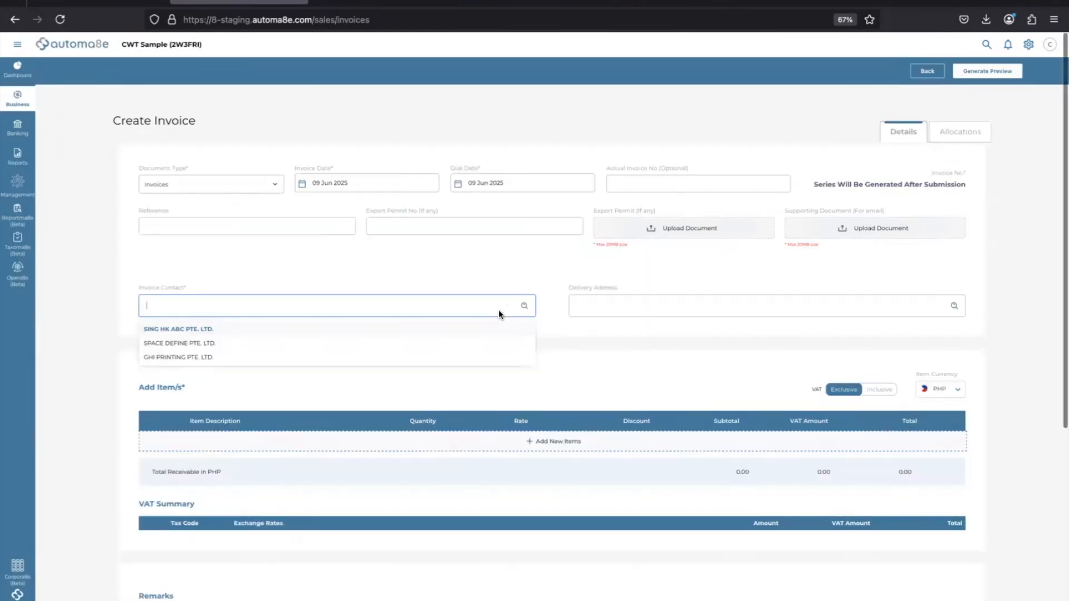
left_click(331, 357)
left_click(628, 305)
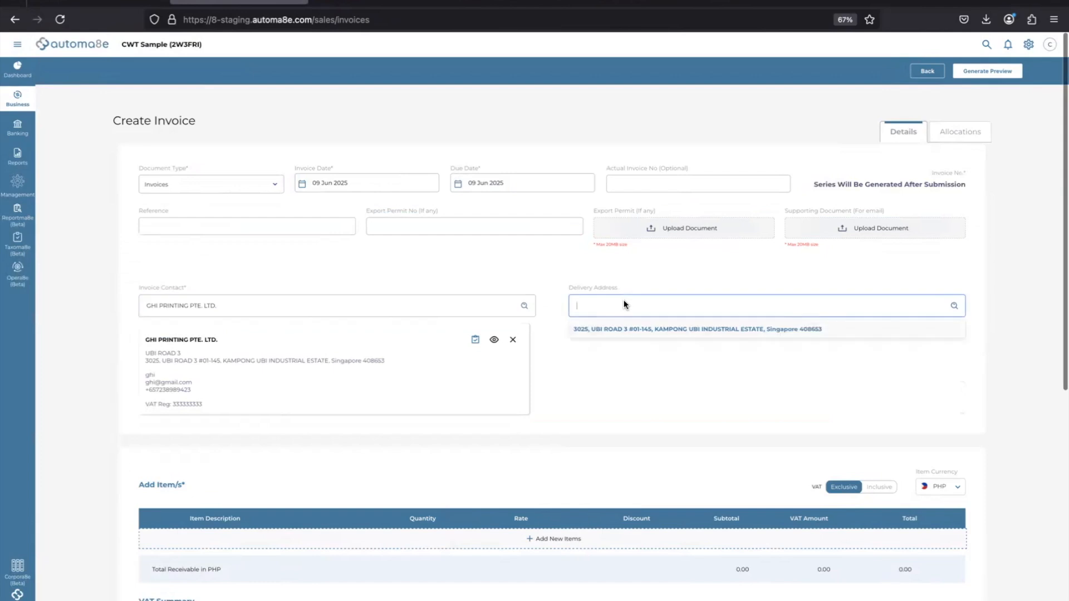
left_click(613, 329)
Step: Add an invoice item described as PF with the classification code Professional Services
scroll(566, 409, "down", 3)
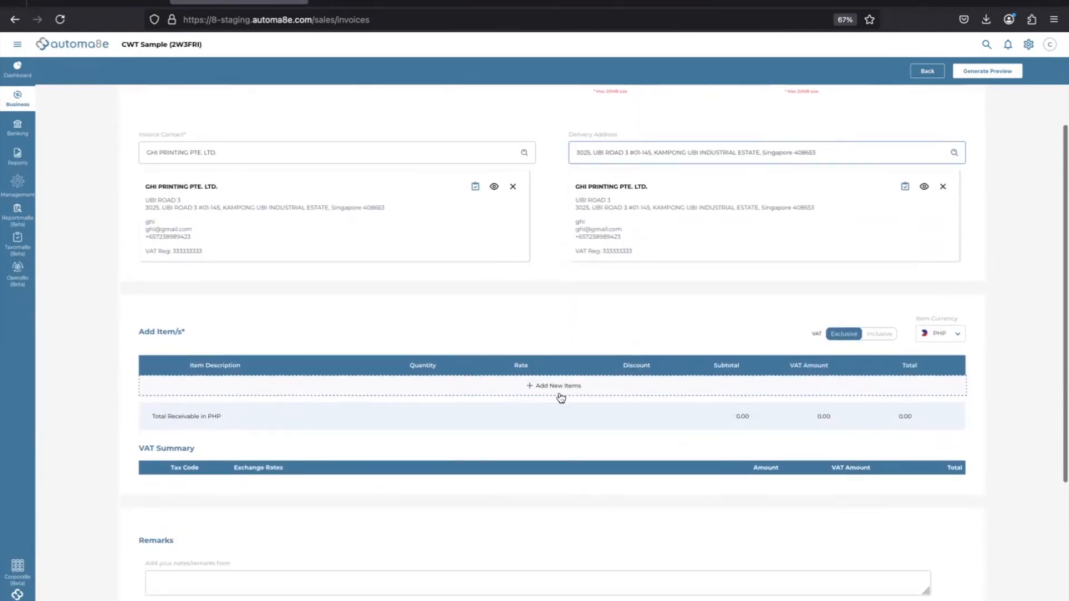
left_click(561, 397)
left_click(289, 435)
type("Prof")
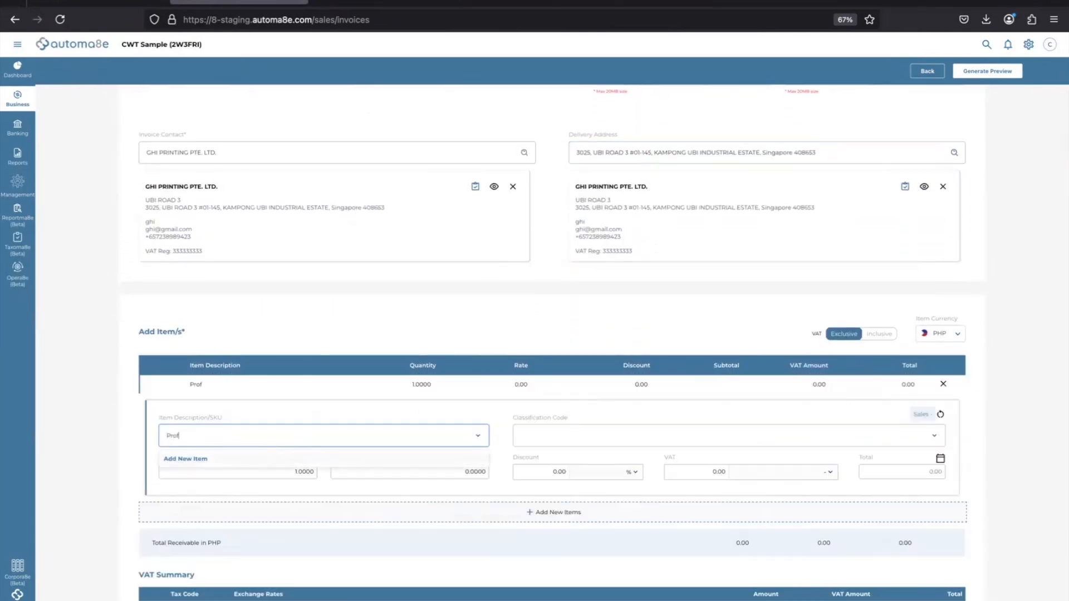
type("e")
key("BackSpace")
key("BackSpace")
key("BackSpace")
left_click(546, 437)
type("prof")
left_click(555, 452)
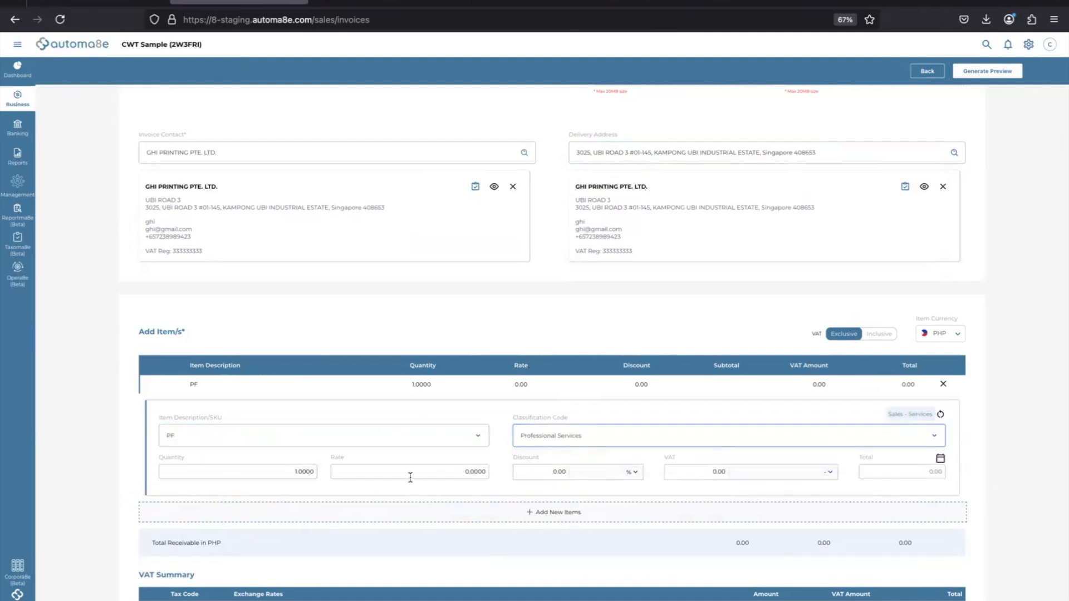
Step: Set the PF item's rate to 100,000 and apply the 12% VS VAT code
key("ctrl+a")
type("1000")
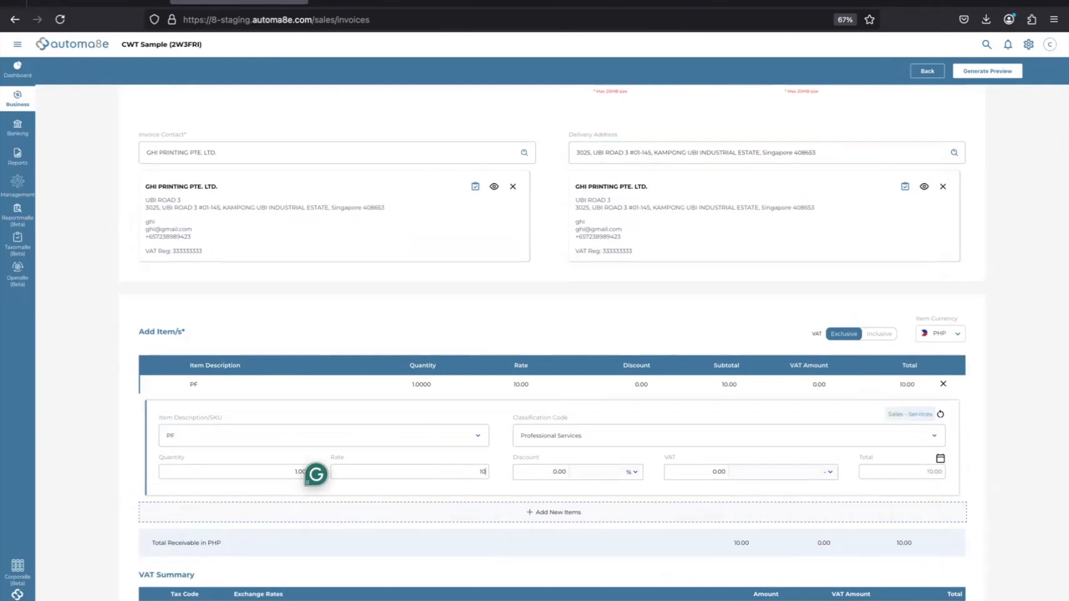
key("ctrl+a")
type("100000")
left_click(705, 486)
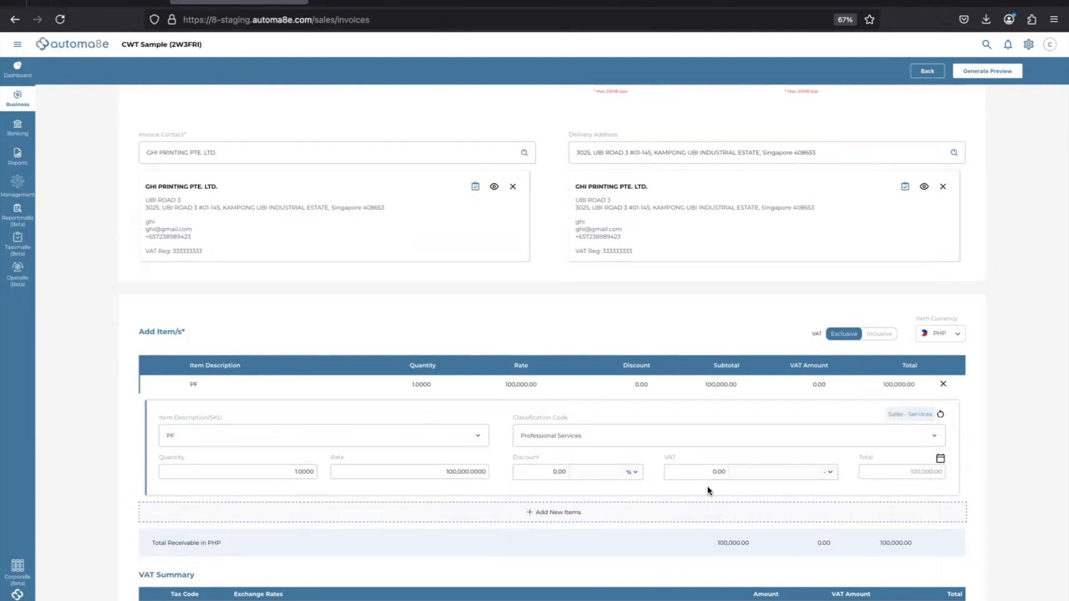
left_click(793, 470)
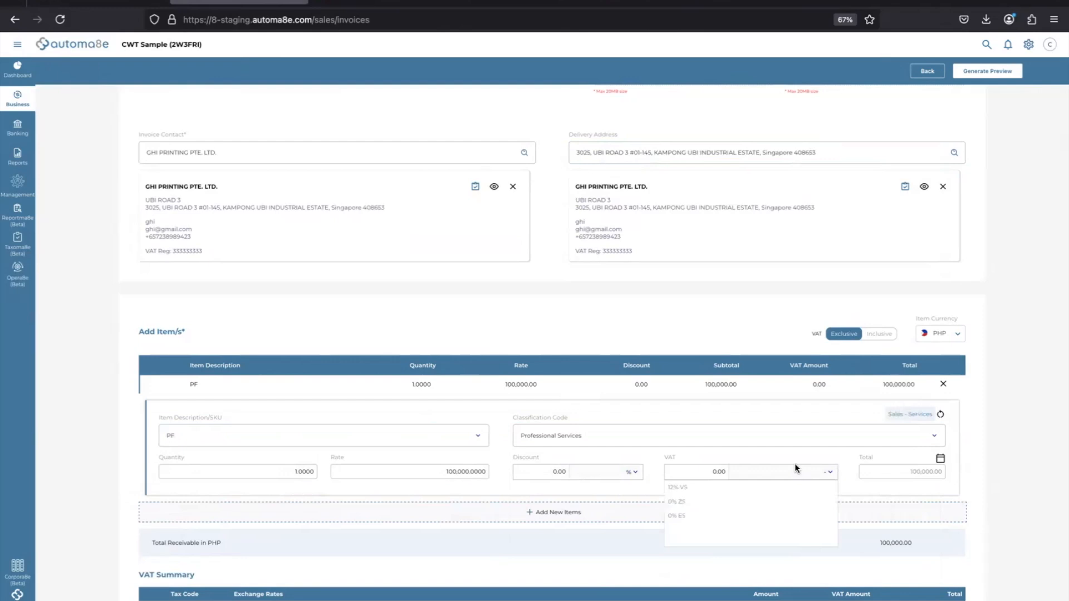
left_click(768, 489)
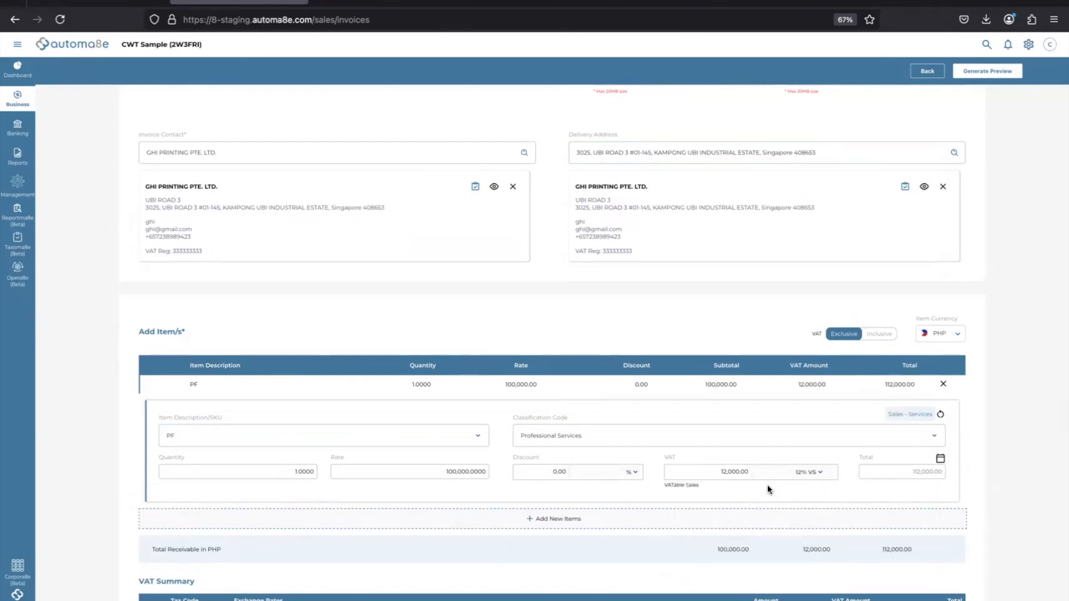
Step: Try VAT-inclusive pricing for the invoice items and restore VAT-exclusive pricing
left_click(863, 336)
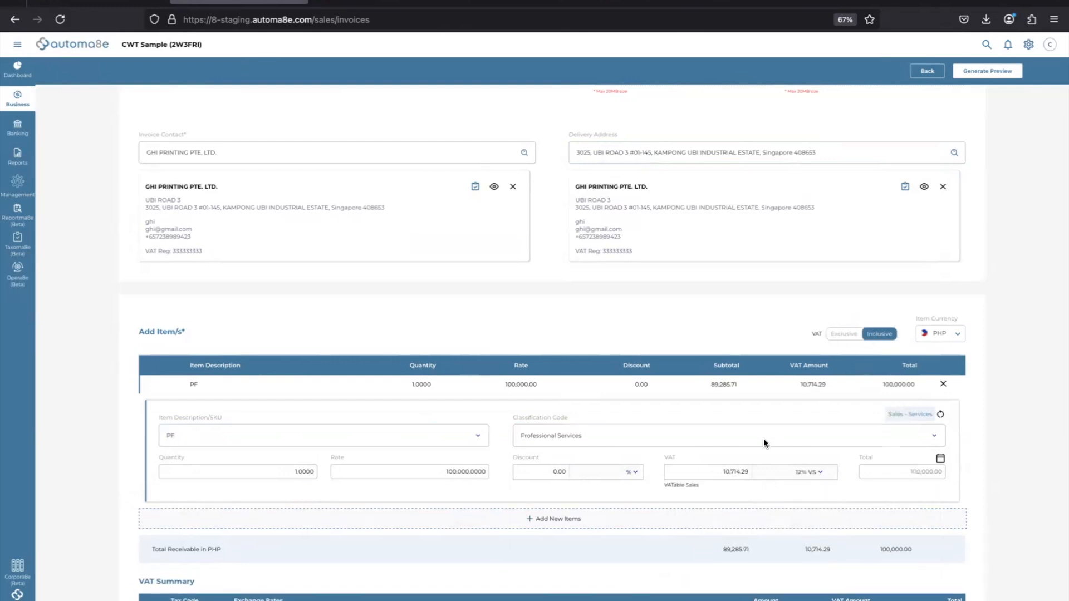
scroll(764, 439, "down", 1)
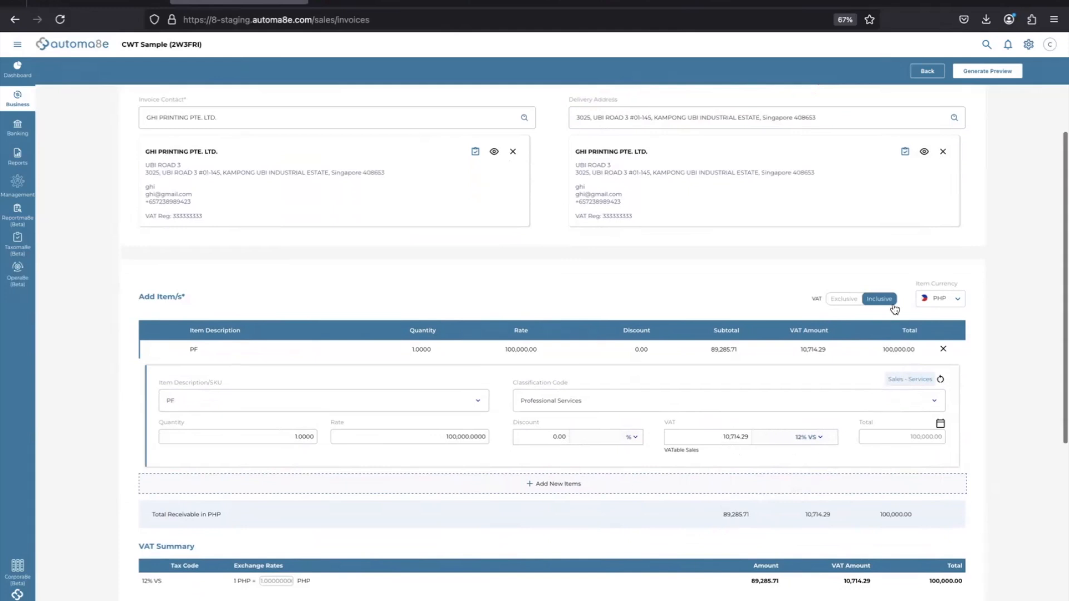
left_click(844, 299)
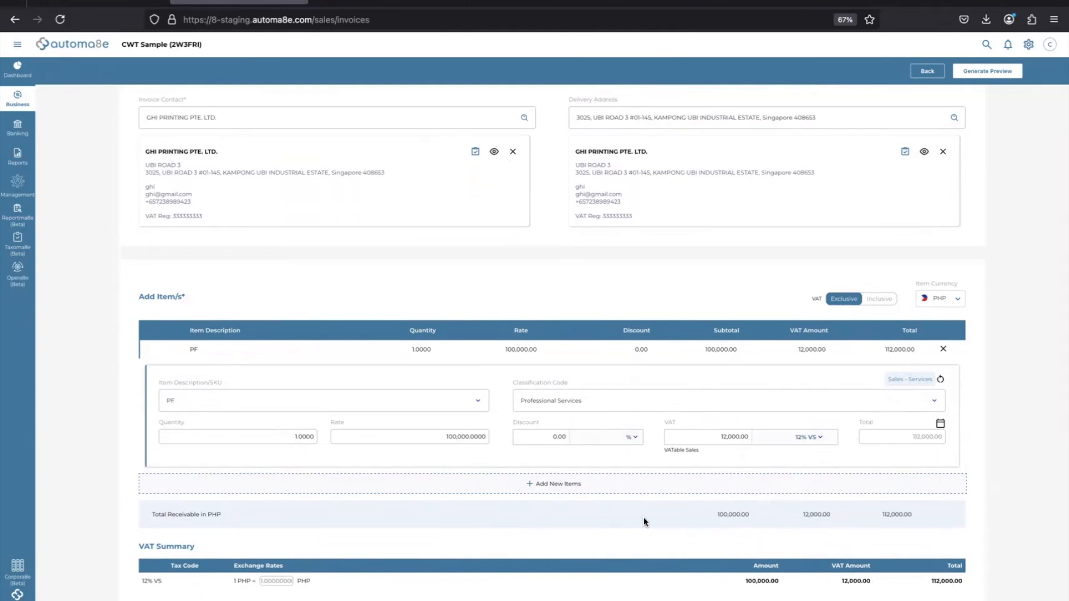
Step: Check the completed invoice from its details to its remarks, generate its preview, and submit it
scroll(645, 521, "down", 3)
scroll(644, 521, "up", 4)
scroll(644, 519, "down", 4)
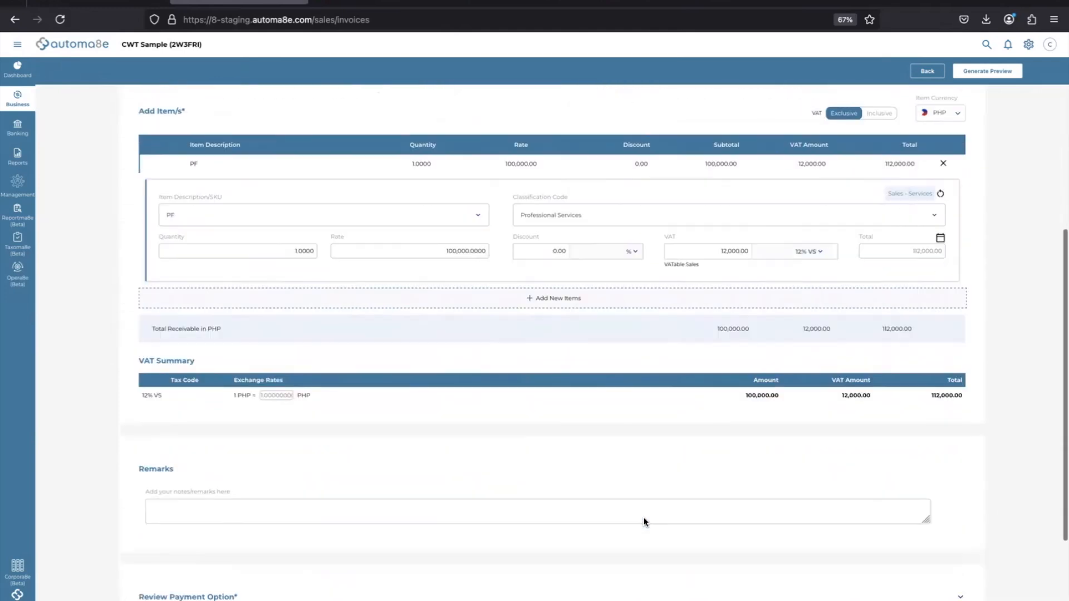
scroll(644, 517, "up", 6)
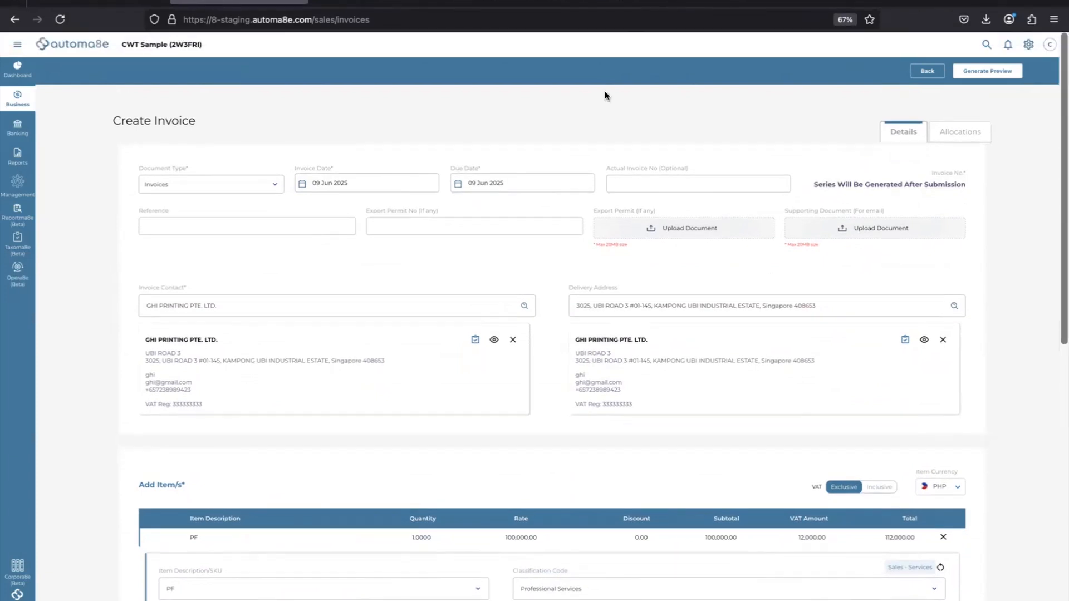
left_click(990, 73)
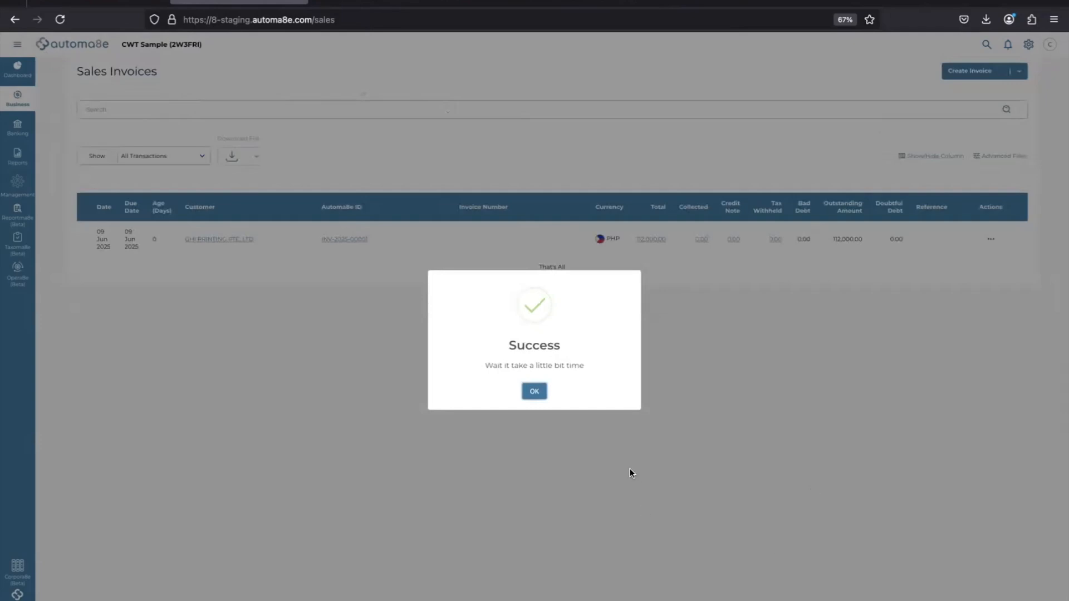
Step: Record tax withheld on the GHI PRINTING PTE. LTD. sales invoice using individual code WI010 at 5% and save the computation
left_click(532, 392)
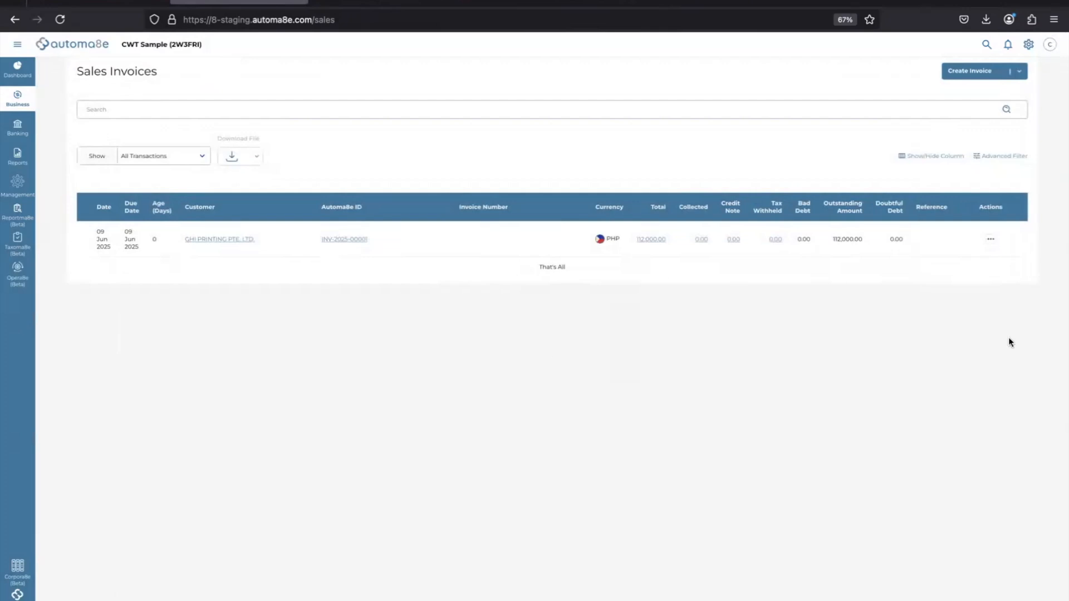
left_click(990, 240)
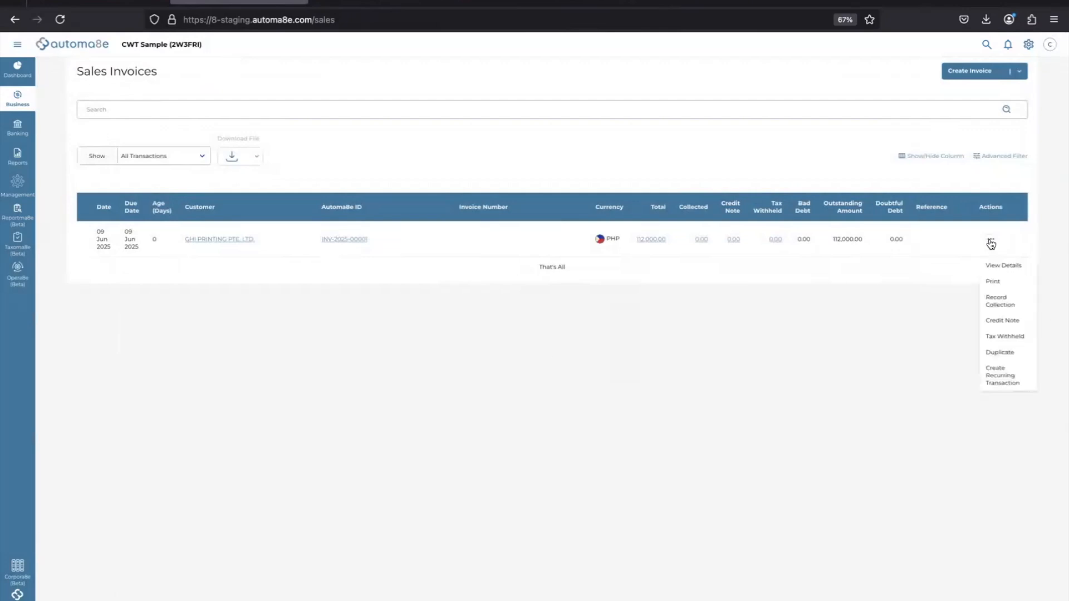
left_click(997, 335)
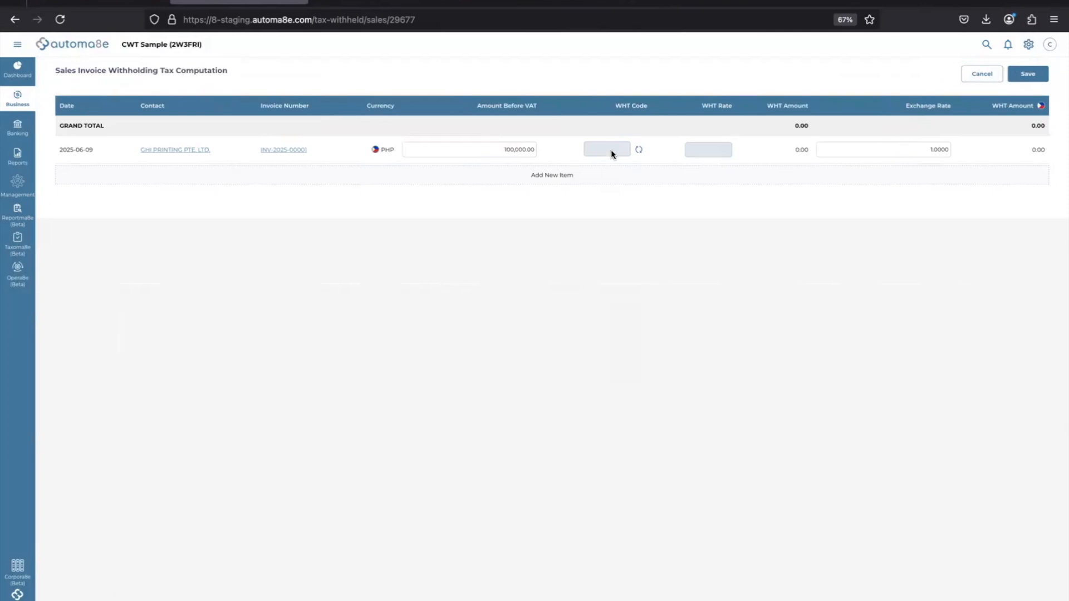
left_click(640, 151)
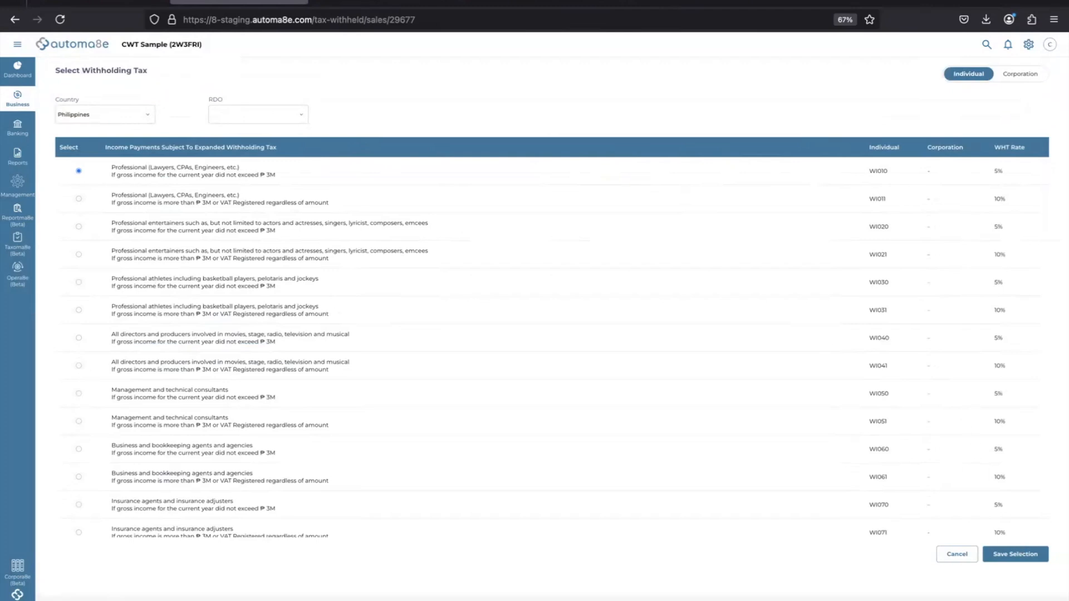
left_click(1017, 555)
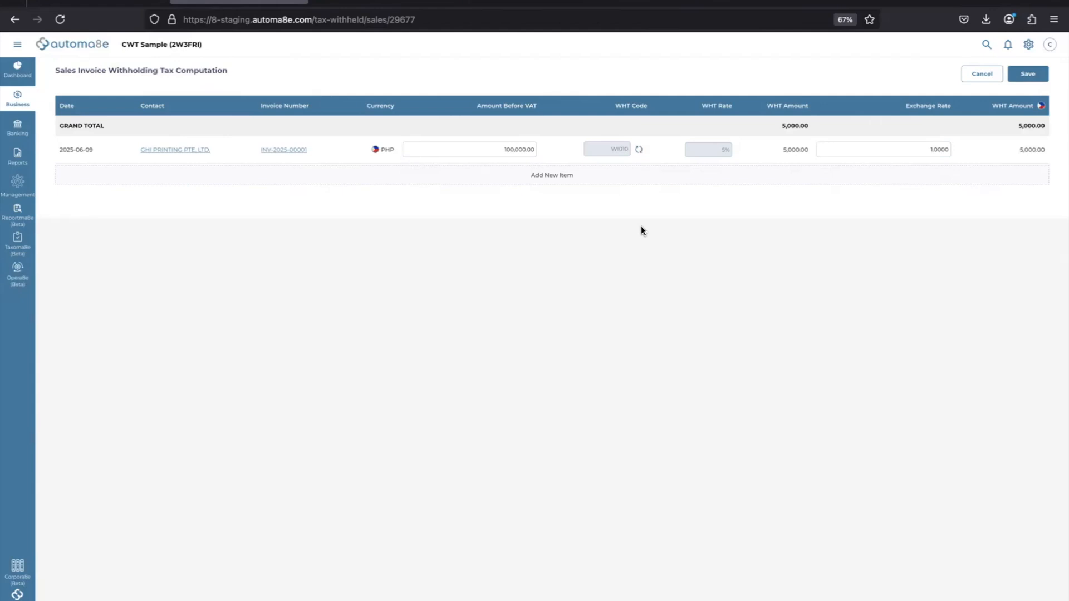
left_click(1024, 74)
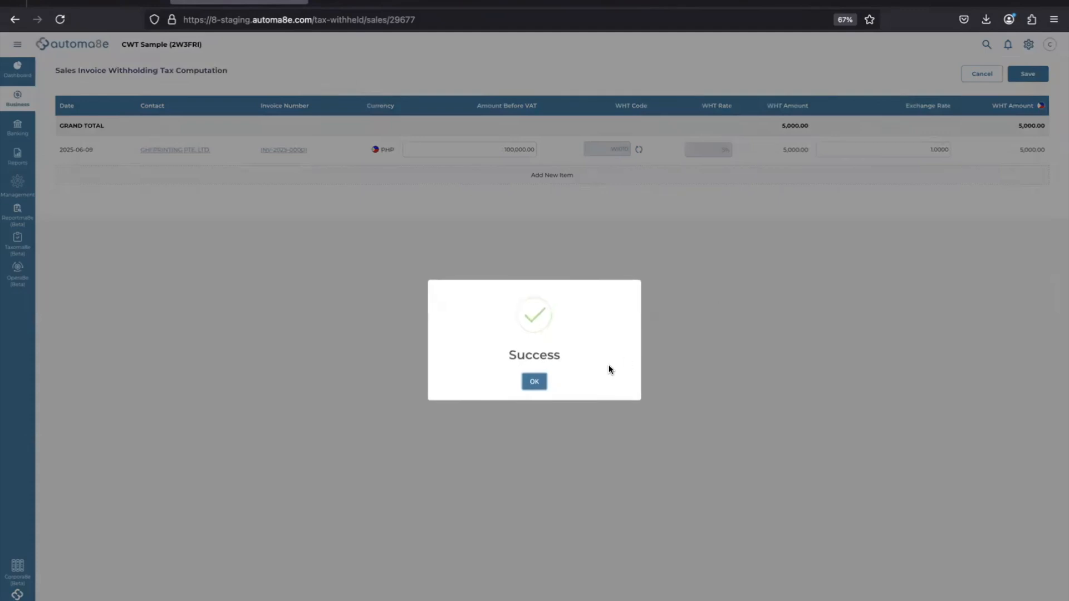
left_click(527, 380)
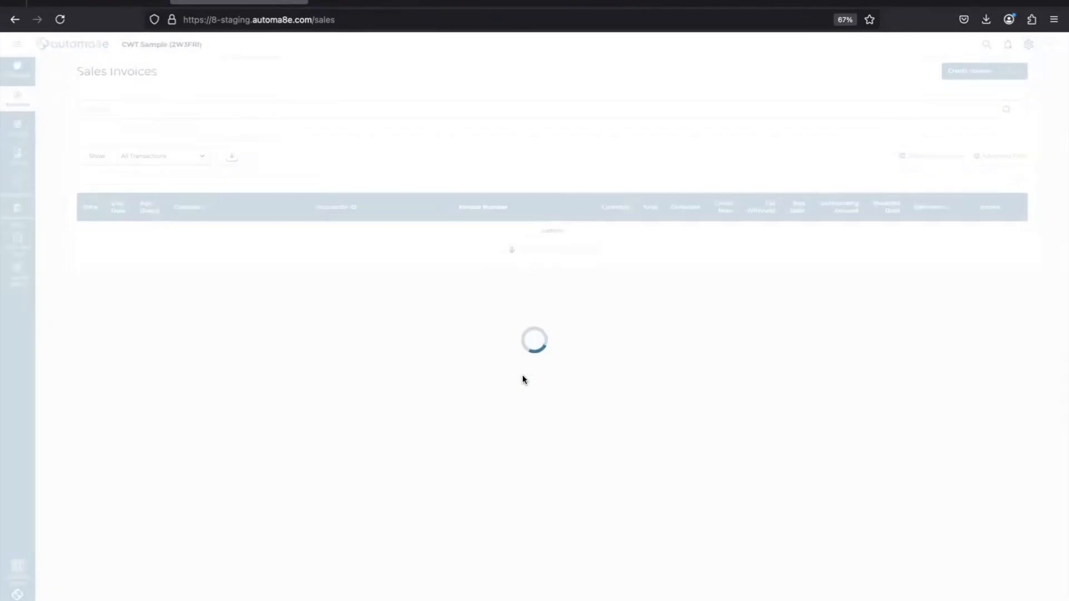
Step: Open the Withholding Tax Dashboard and compare the outstanding and received sales WHT certificates for the 2nd quarter of 2025
mouse_move(18, 241)
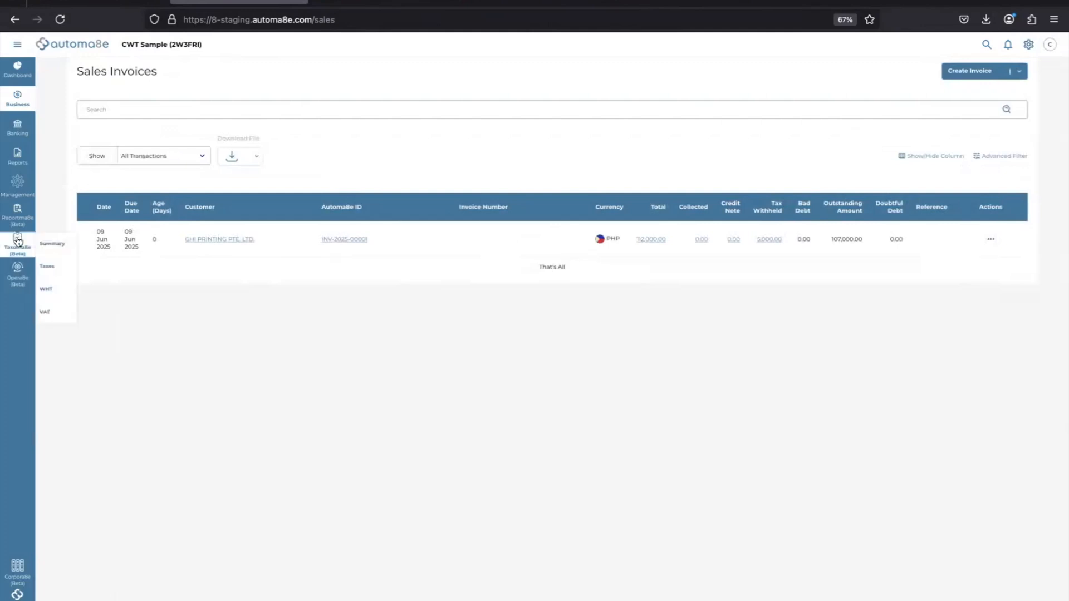
left_click(67, 296)
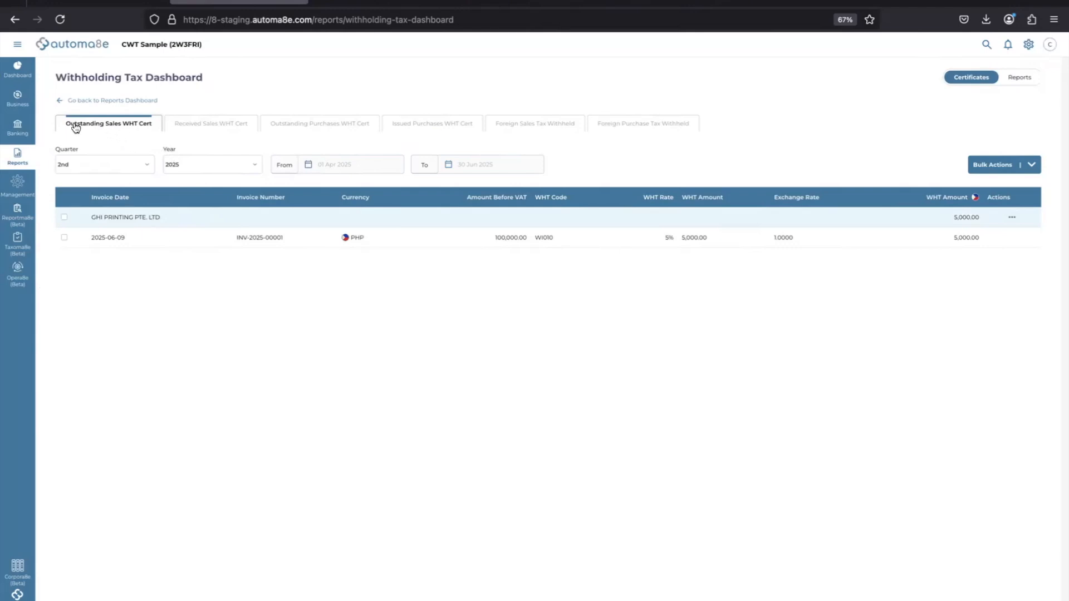
left_click(193, 133)
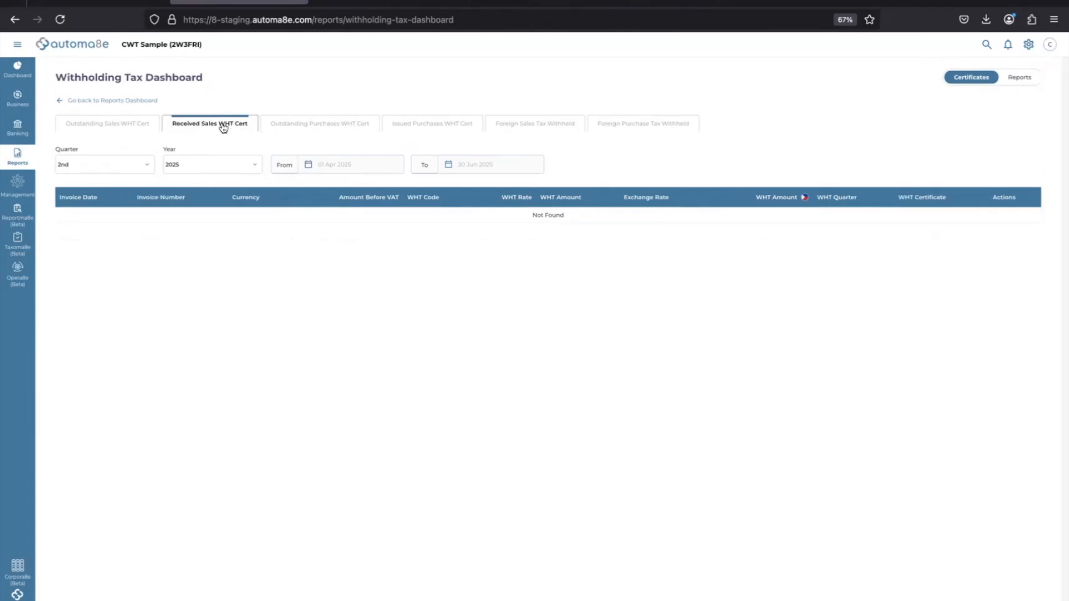
left_click(123, 127)
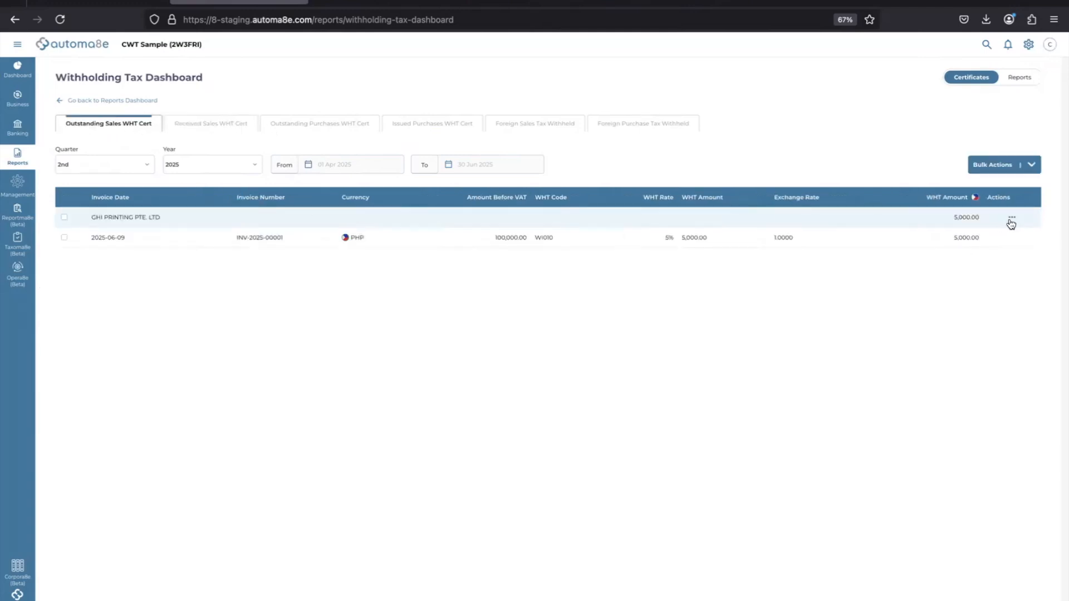
Step: Review the BIR Form 2307 and request email prepared for GHI PRINTING PTE. LTD., then close them without sending
left_click(1011, 221)
left_click(1010, 247)
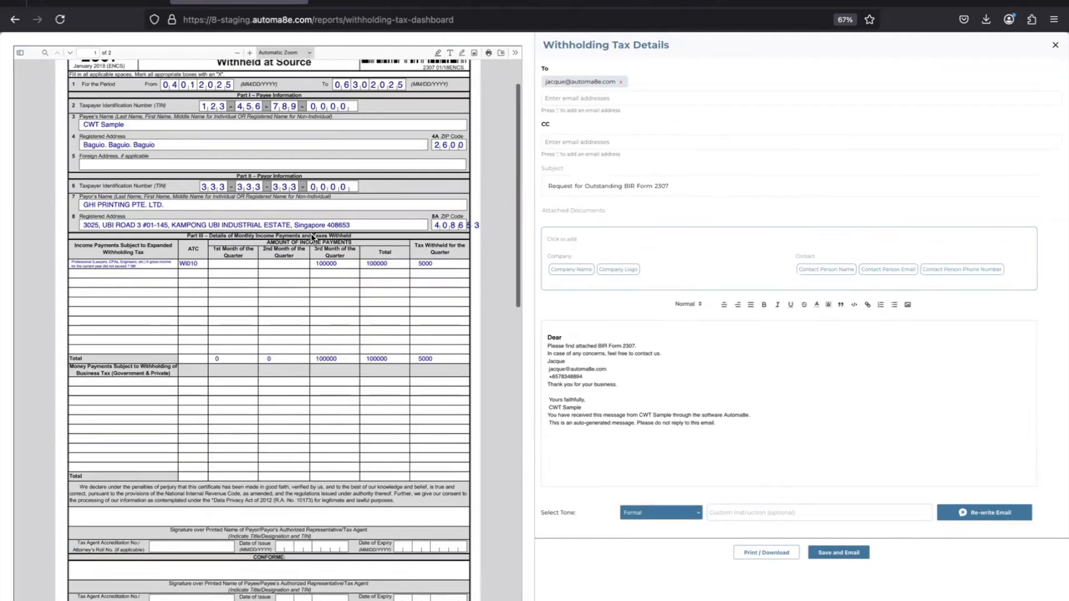
scroll(286, 260, "down", 3)
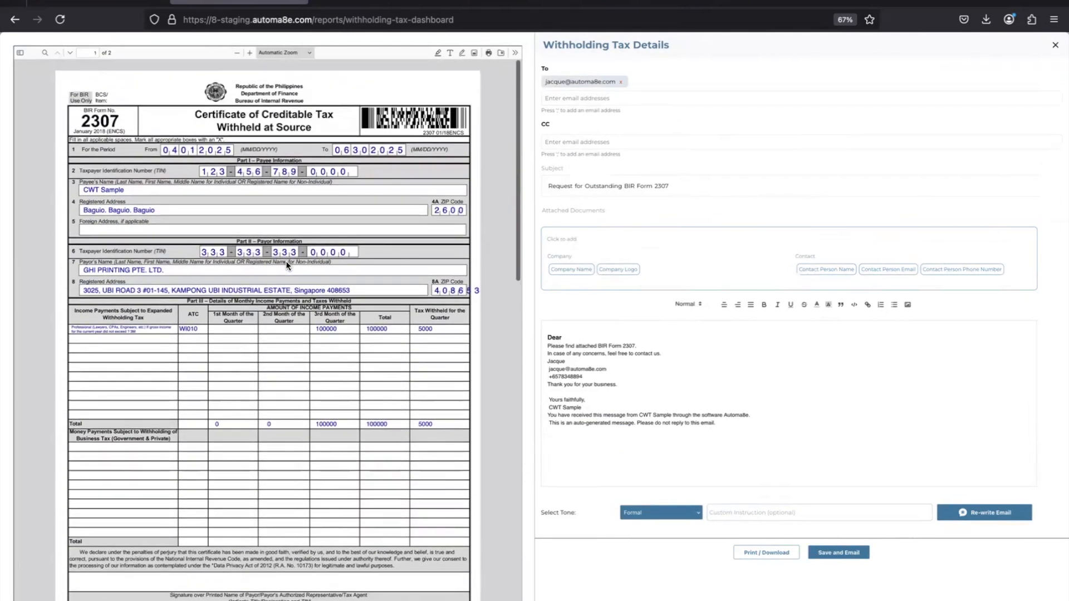
scroll(286, 261, "down", 2)
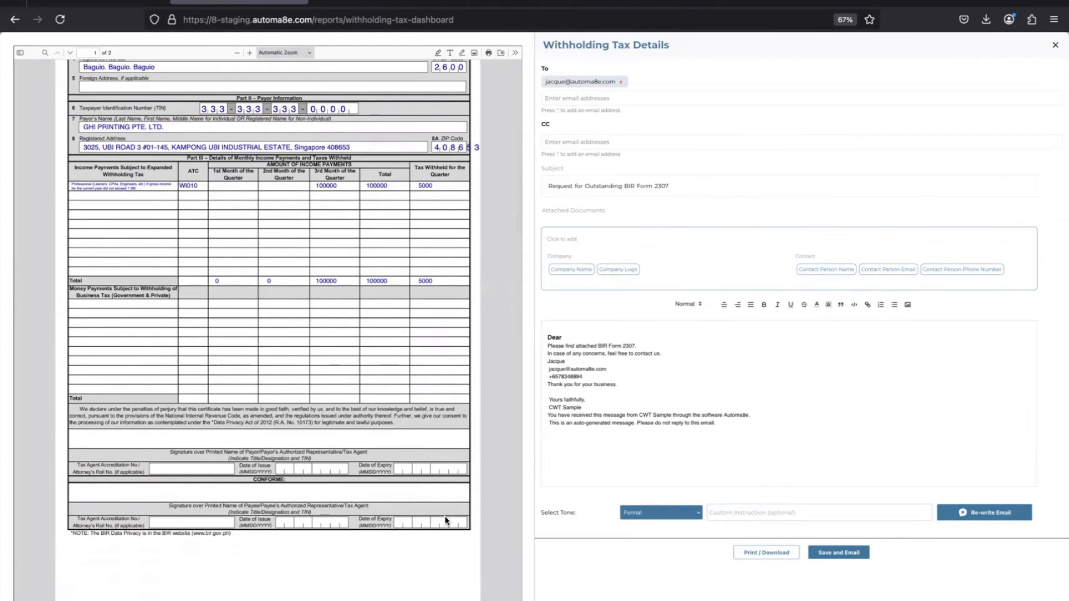
scroll(442, 481, "up", 5)
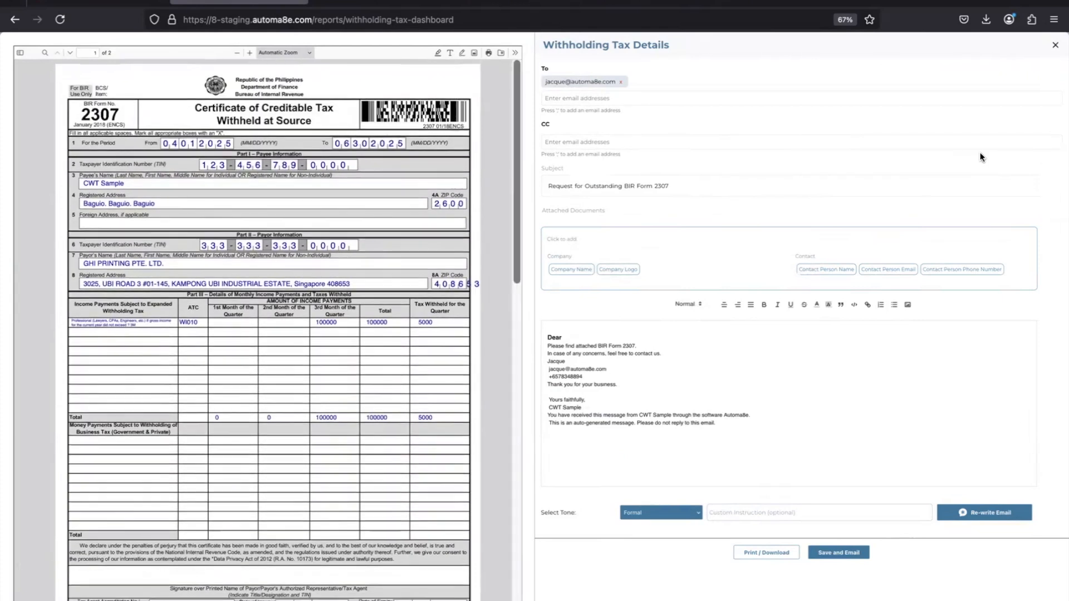
left_click(1054, 45)
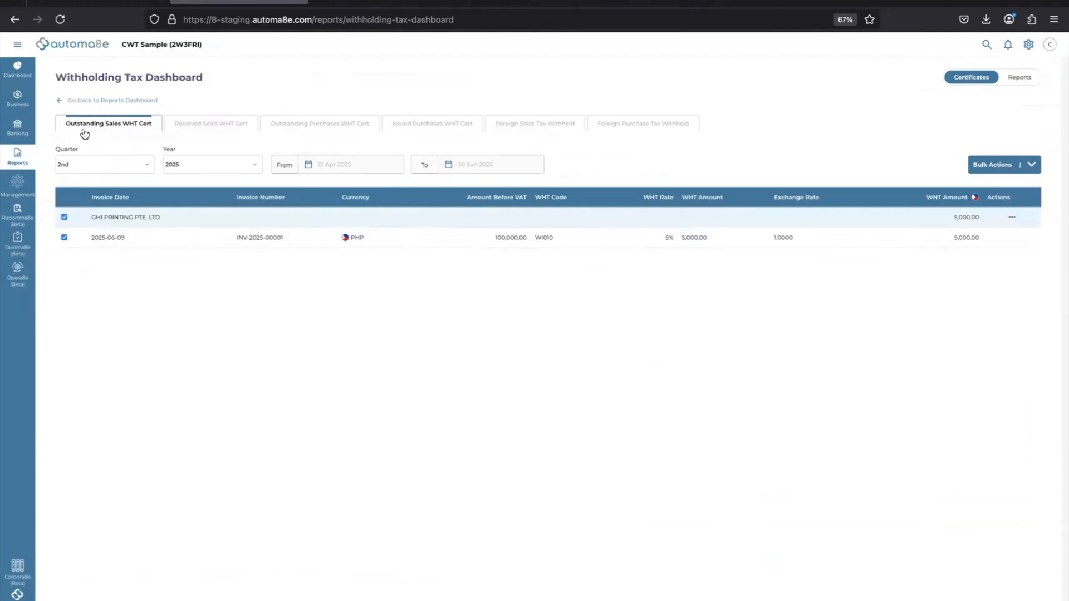
Step: Check the received and outstanding sales WHT certificates again and view the actions available for the GHI PRINTING PTE. LTD. entry
left_click(188, 127)
left_click(98, 124)
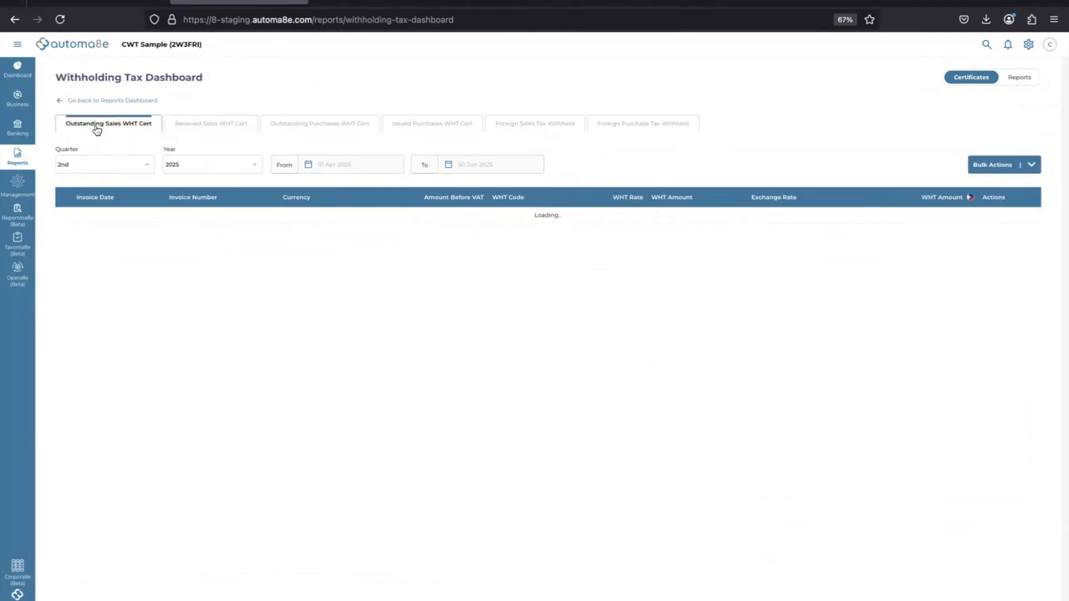
left_click(1013, 217)
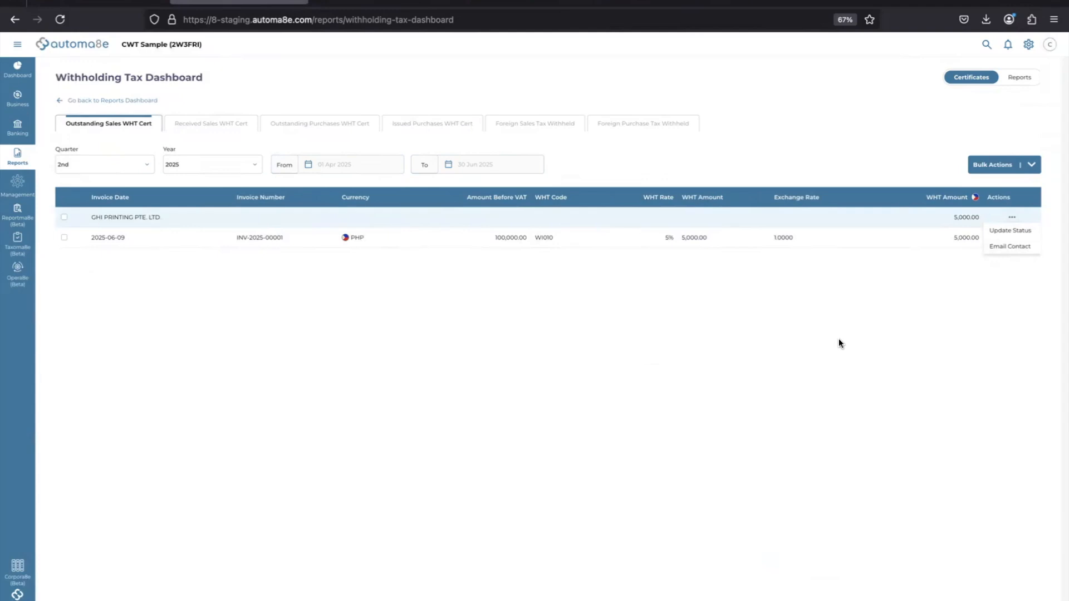
left_click(839, 341)
Step: Update the GHI PRINTING PTE. LTD. certificate status with receipt reference 212145234 and WHT quarter 1 Apr 2025 - 30 Jun 2025
left_click(1010, 220)
left_click(1006, 229)
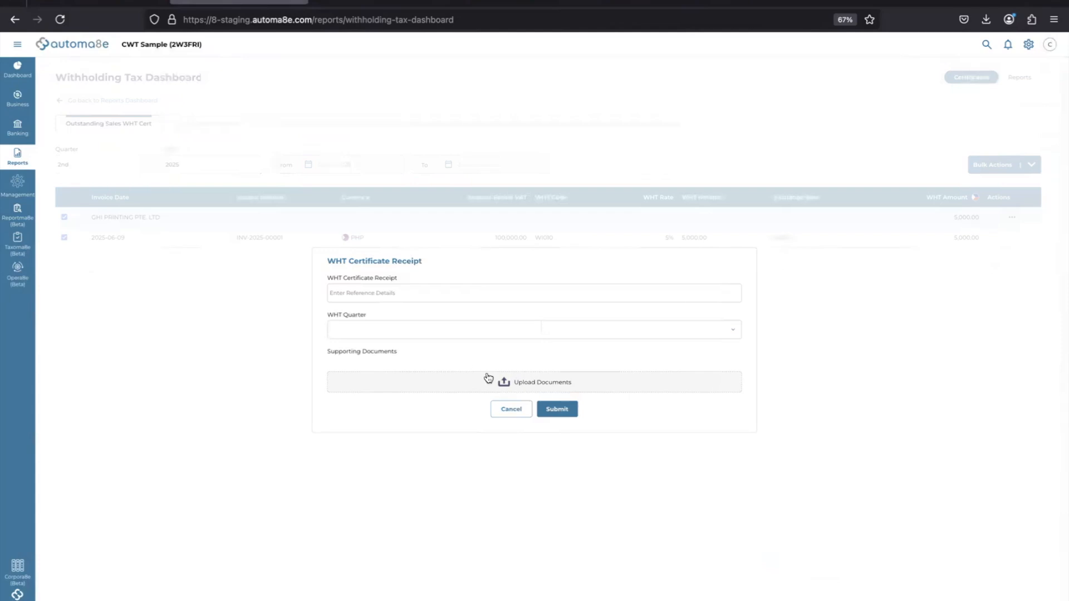
type("212145234")
left_click(380, 332)
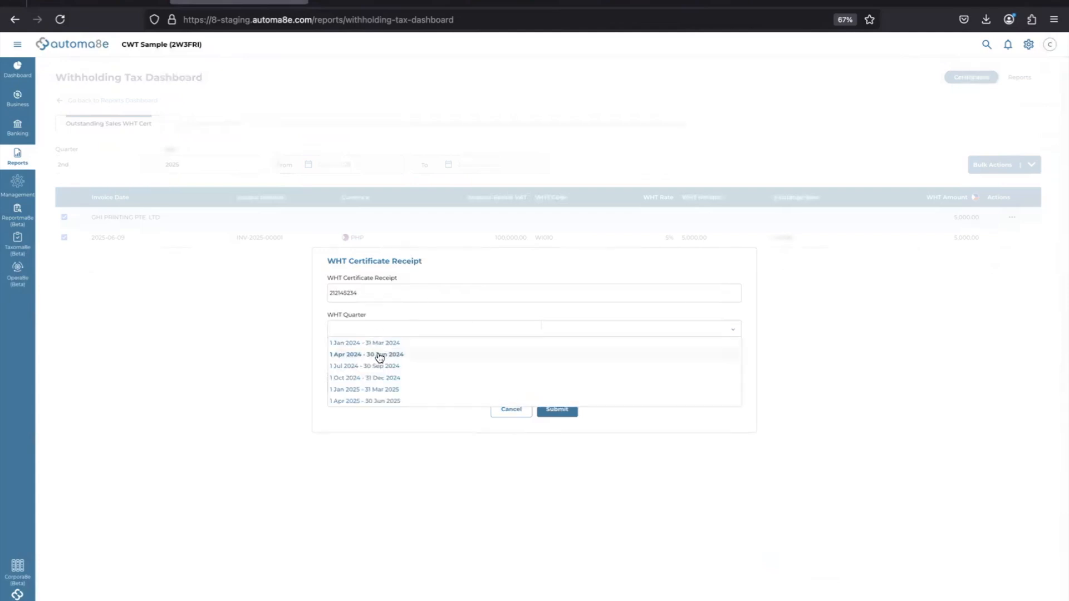
left_click(380, 400)
Step: Attach Screenshot 2025-06-05 at 9.01.28 AM.png as the supporting document and submit the WHT certificate receipt
left_click(524, 383)
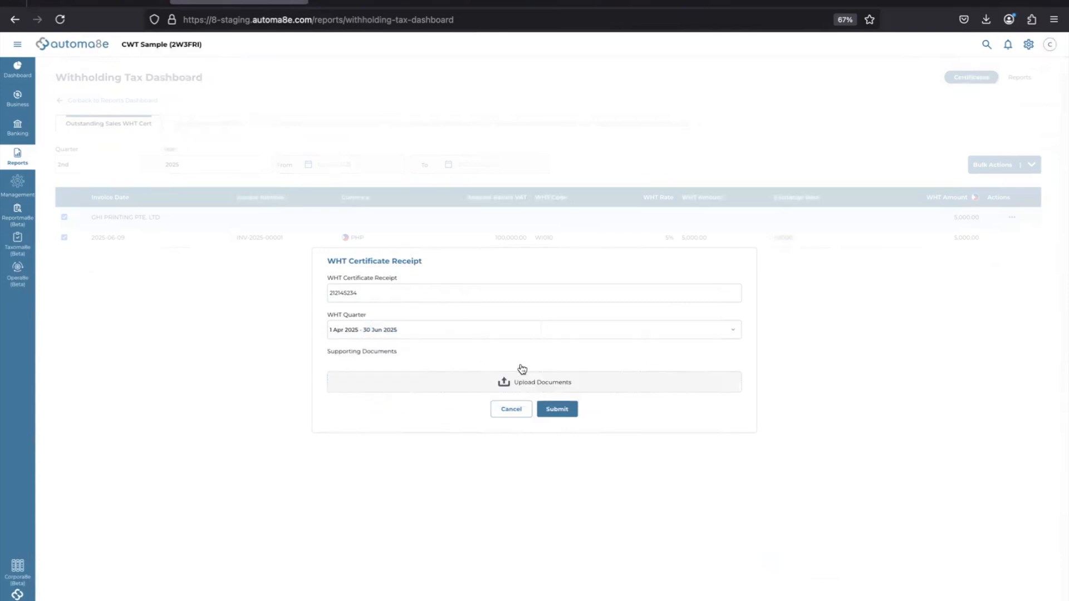
double_click(460, 158)
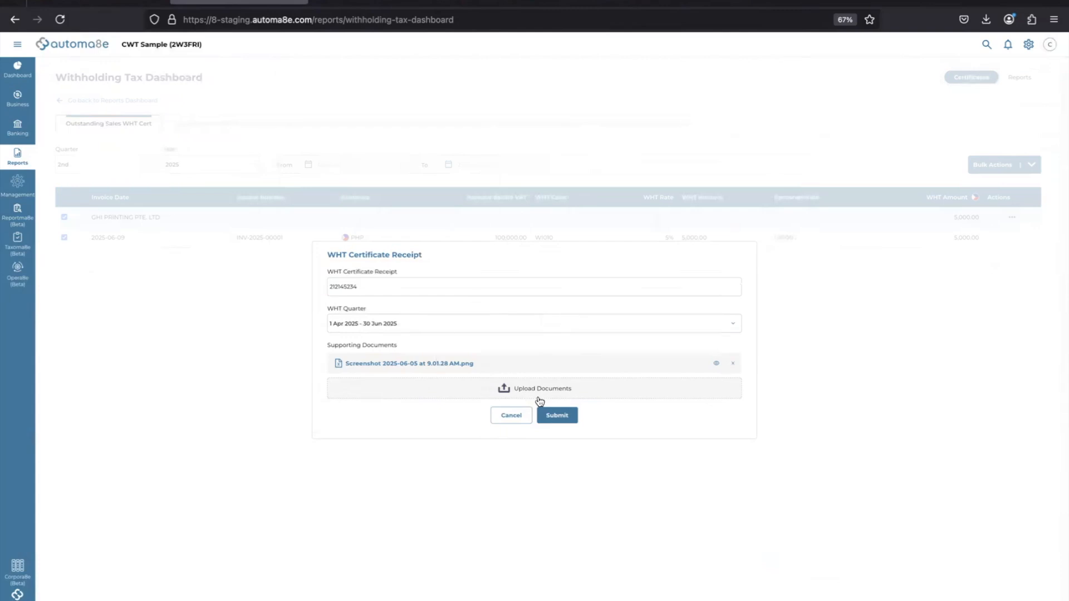
left_click(551, 419)
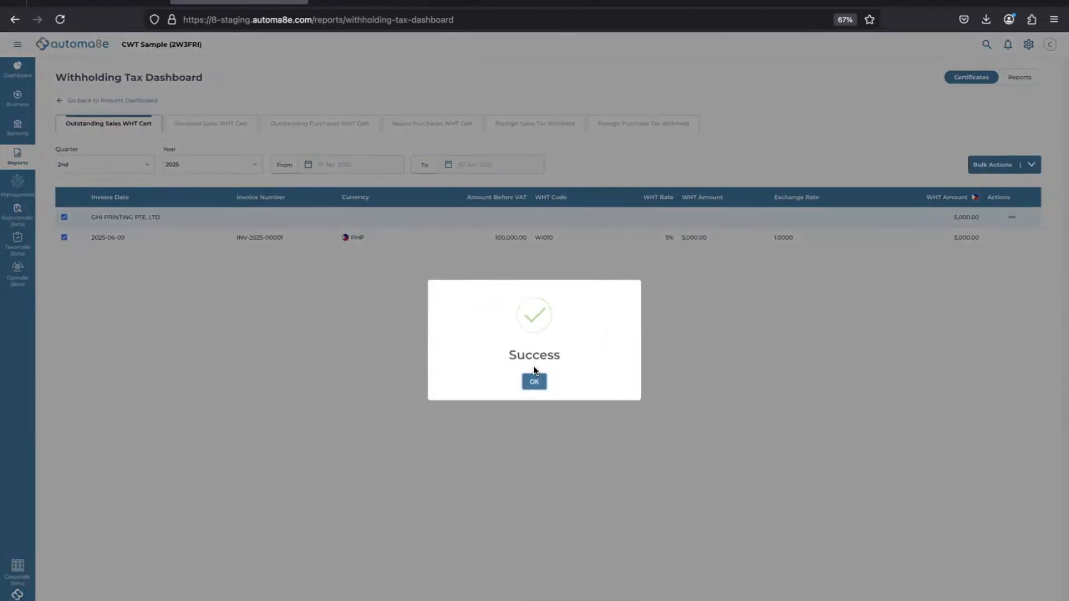
left_click(534, 381)
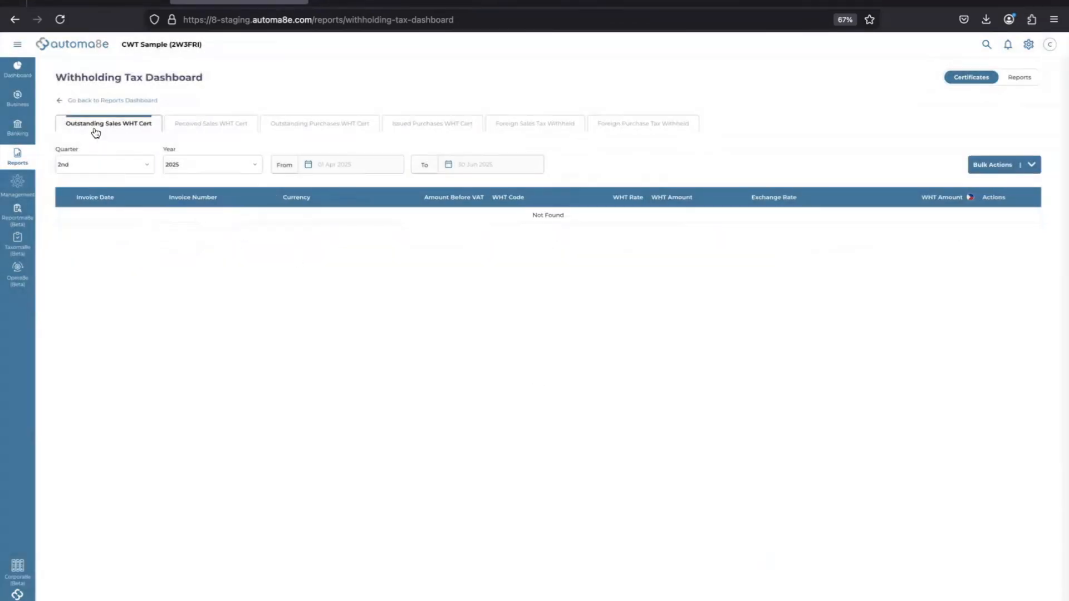
Step: Examine the received sales WHT certificates and the options of their quarter and year filters
left_click(192, 127)
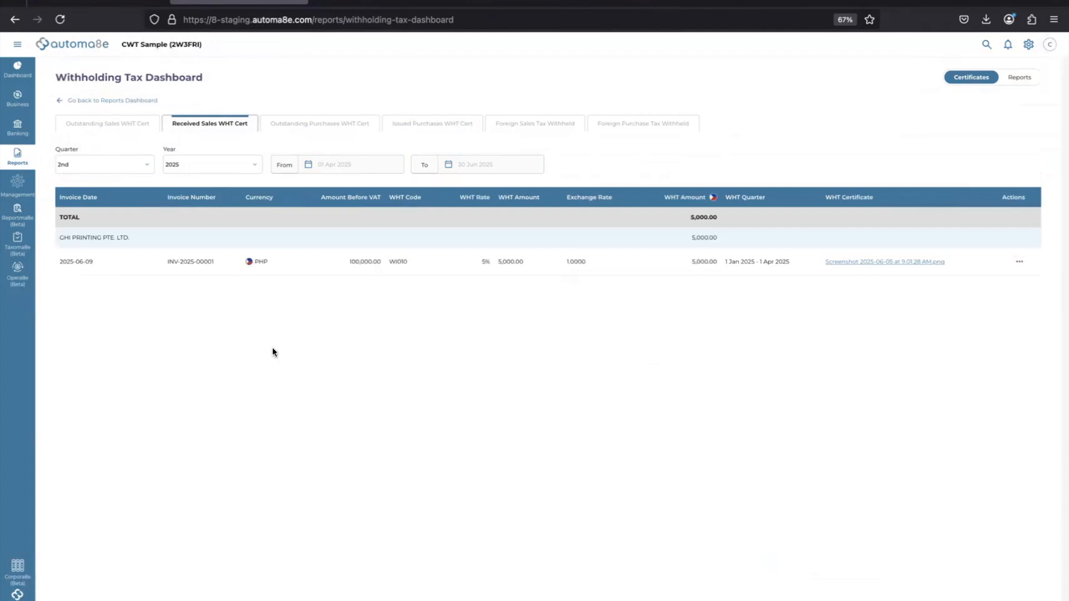
left_click(140, 166)
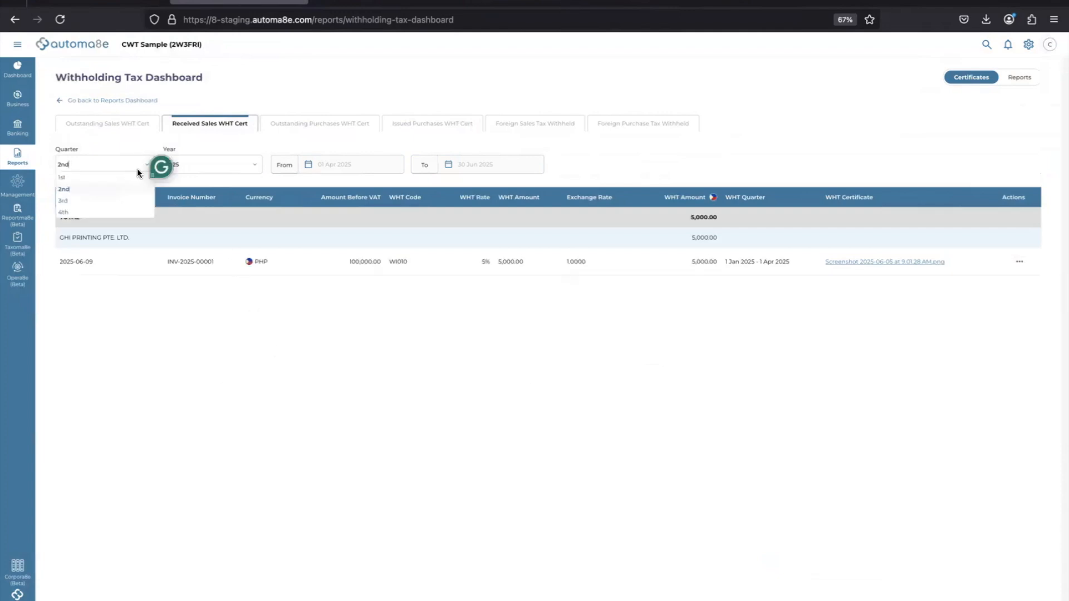
left_click(272, 306)
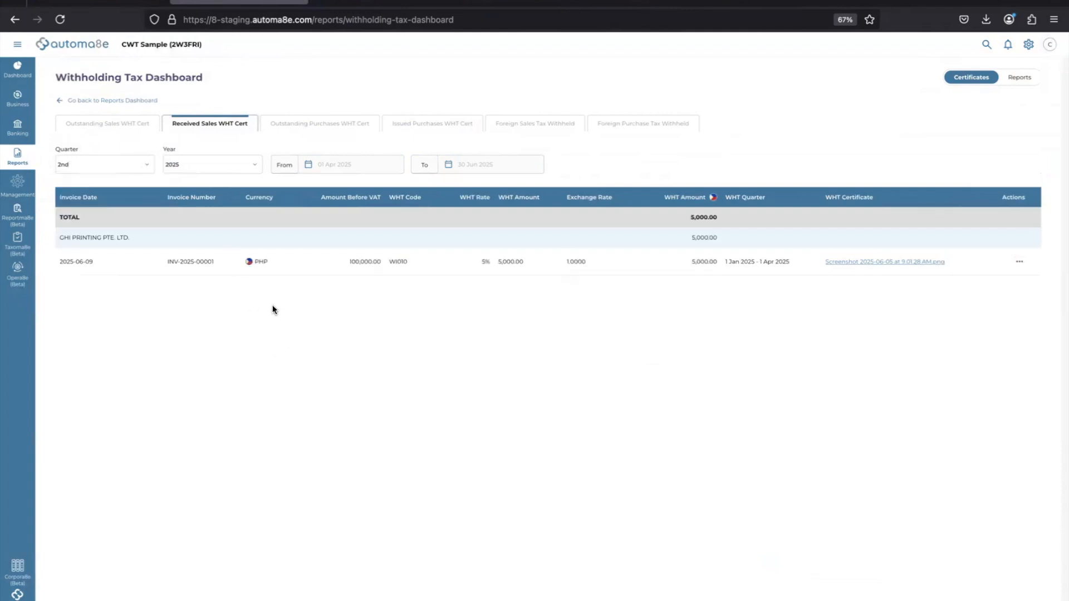
left_click(132, 165)
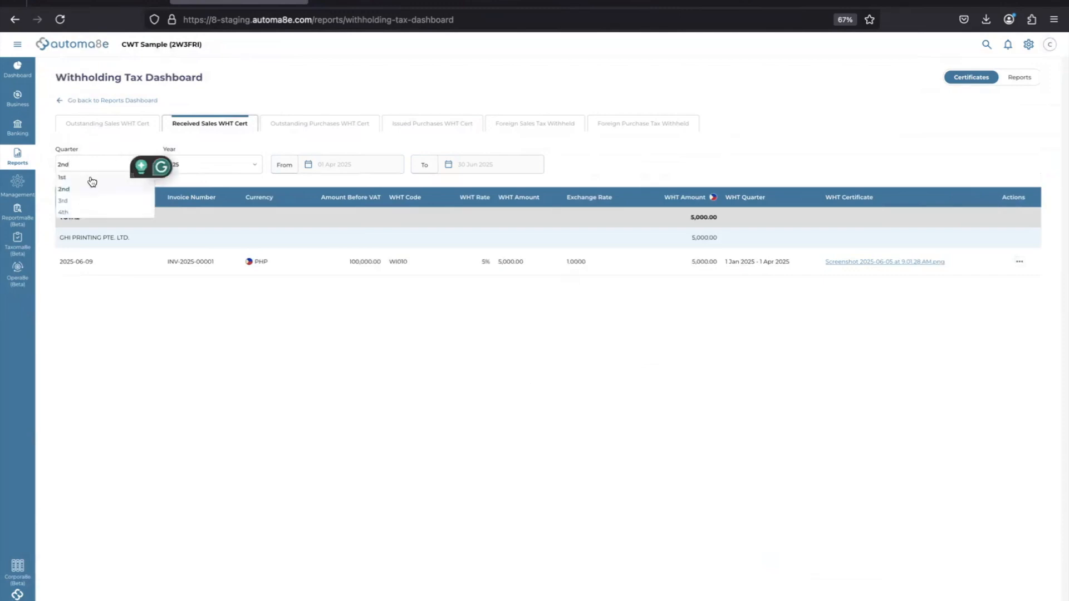
left_click(310, 170)
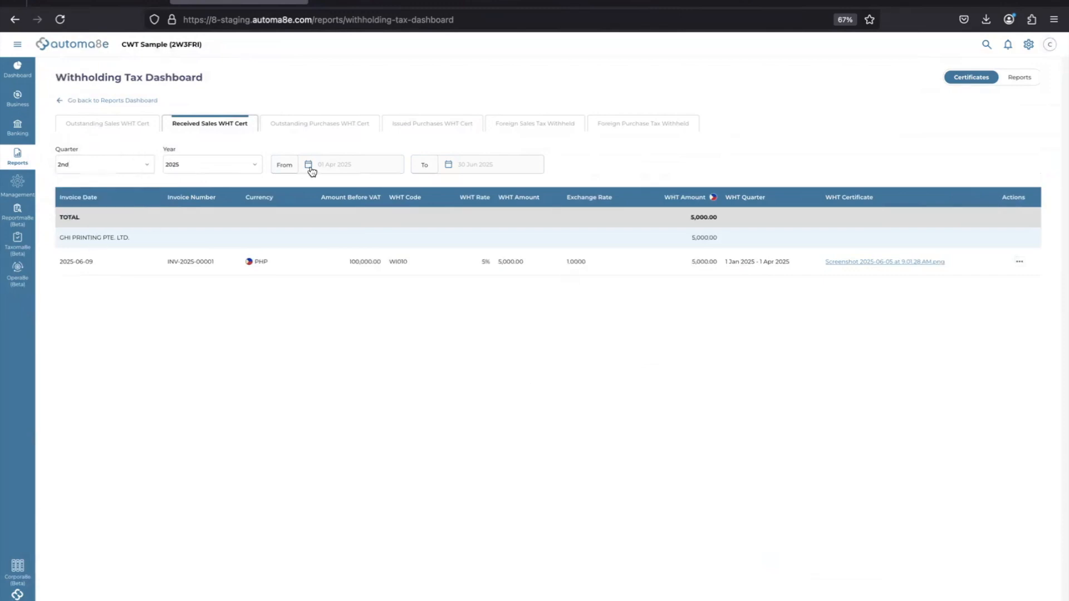
left_click(134, 163)
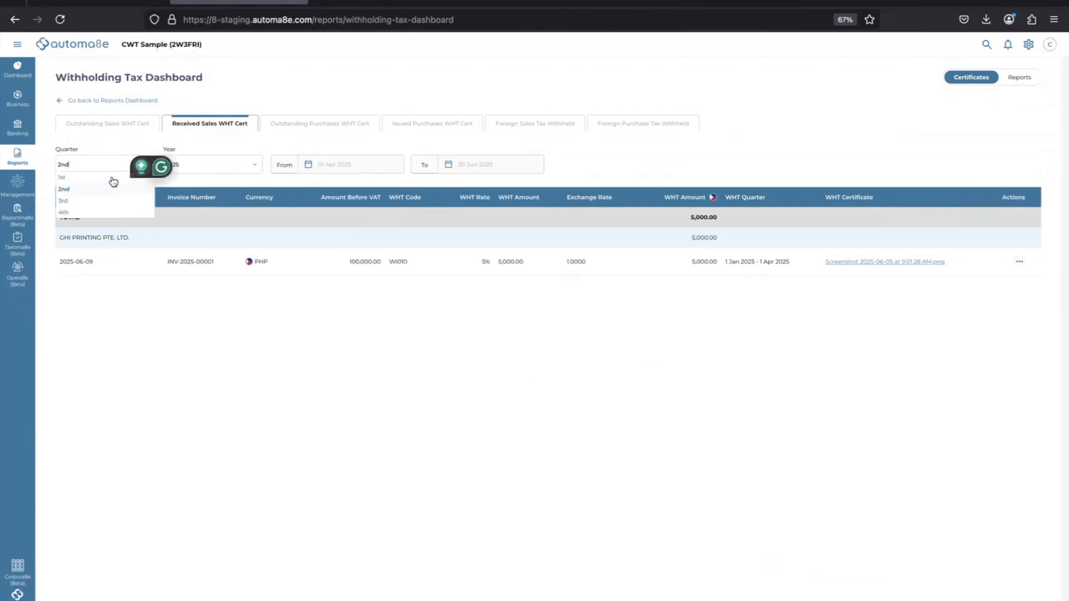
left_click(232, 166)
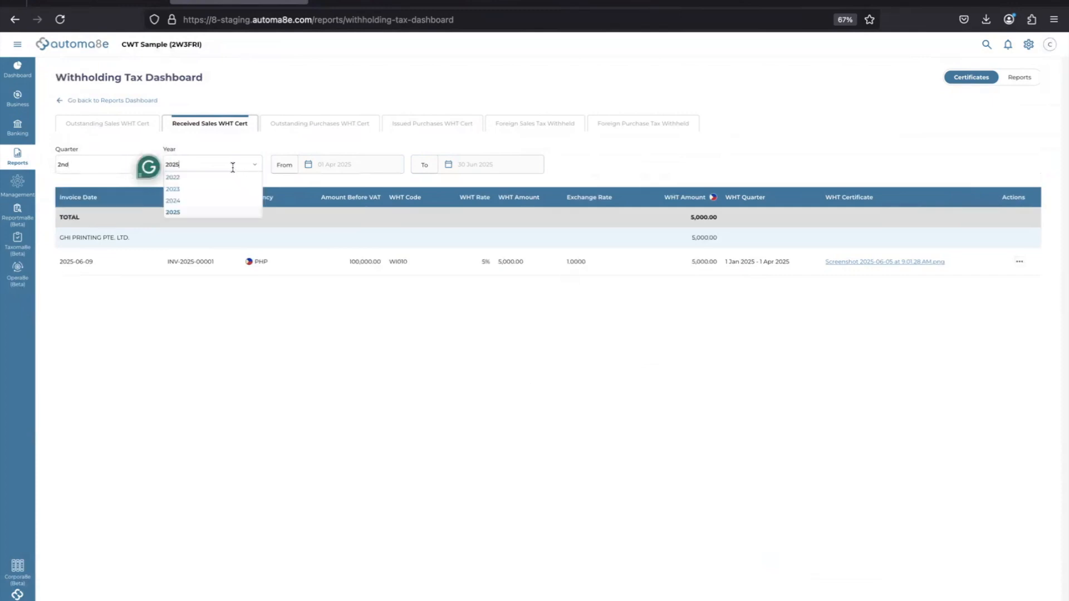
left_click(196, 300)
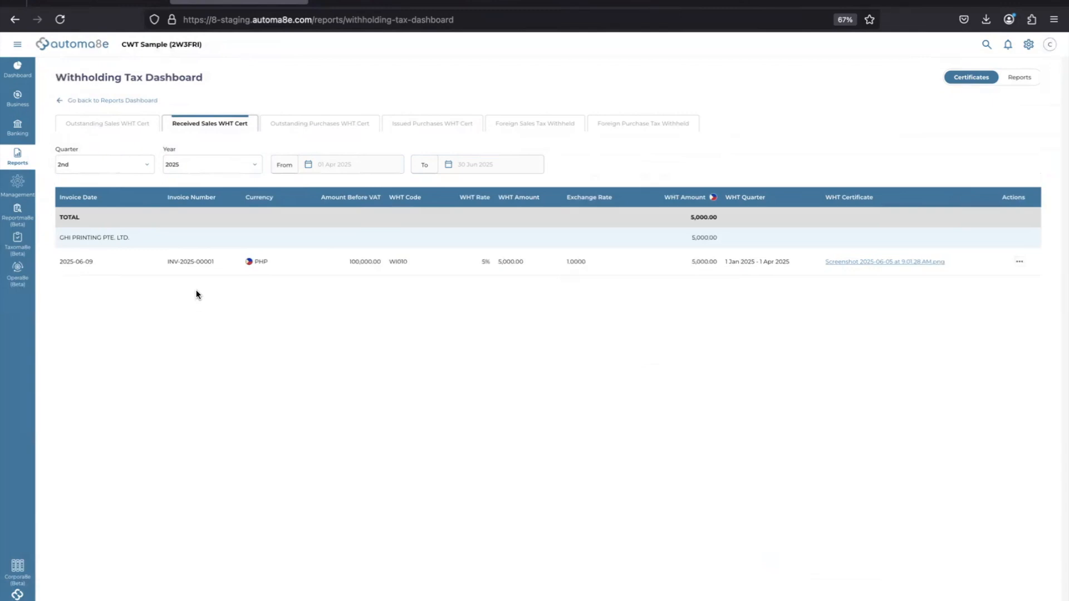
Step: View the outstanding and issued purchases WHT certificates and the list of generated withholding tax reports
left_click(331, 124)
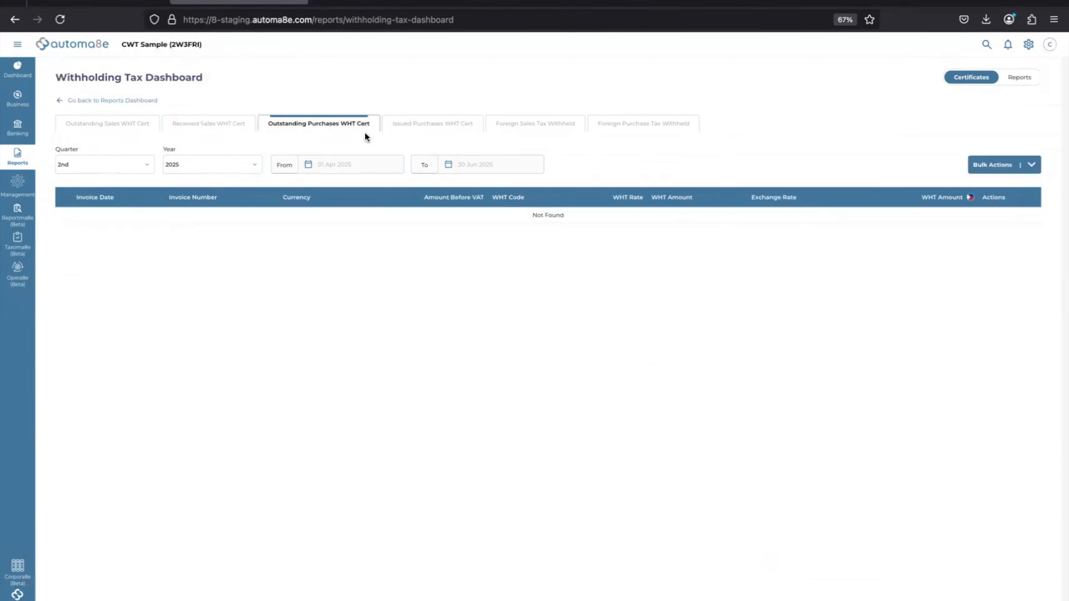
left_click(441, 125)
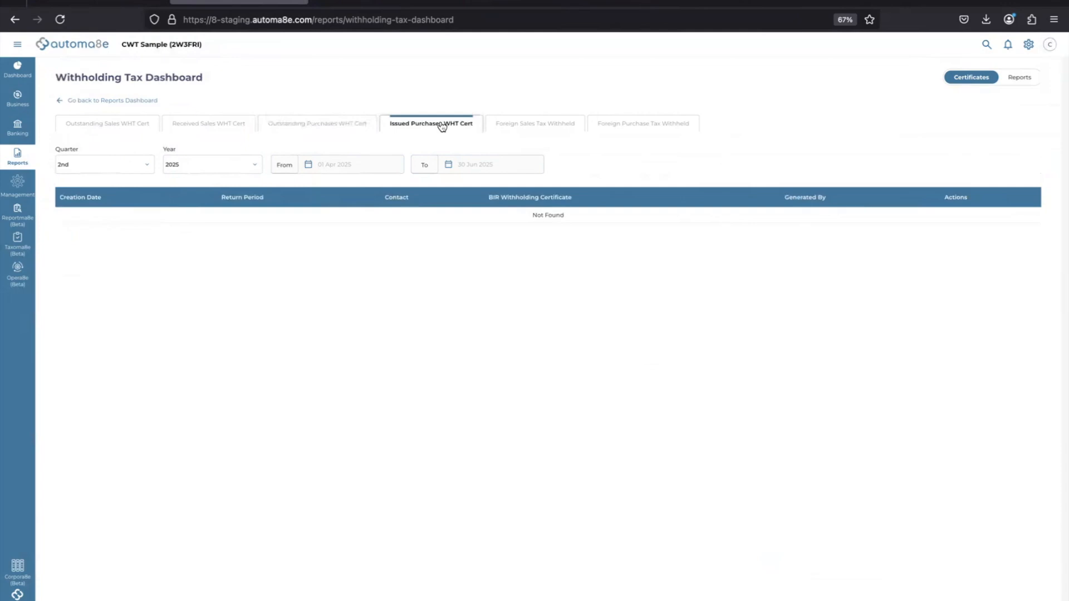
left_click(1024, 78)
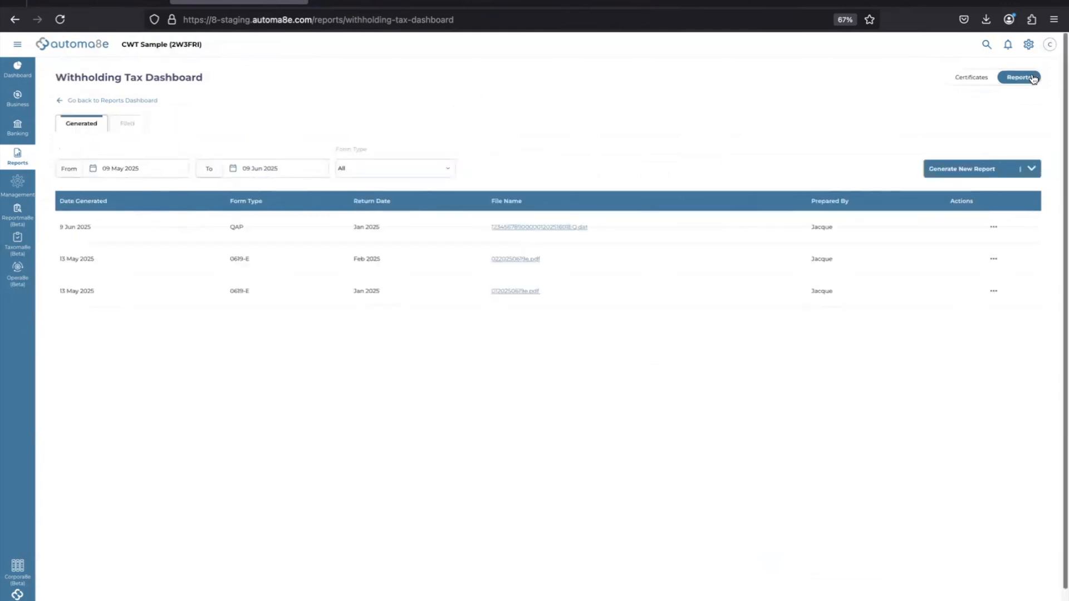
Step: View the withholding tax report types available for generation, and reopen the Withholding Tax Dashboard from the reports overview
left_click(985, 169)
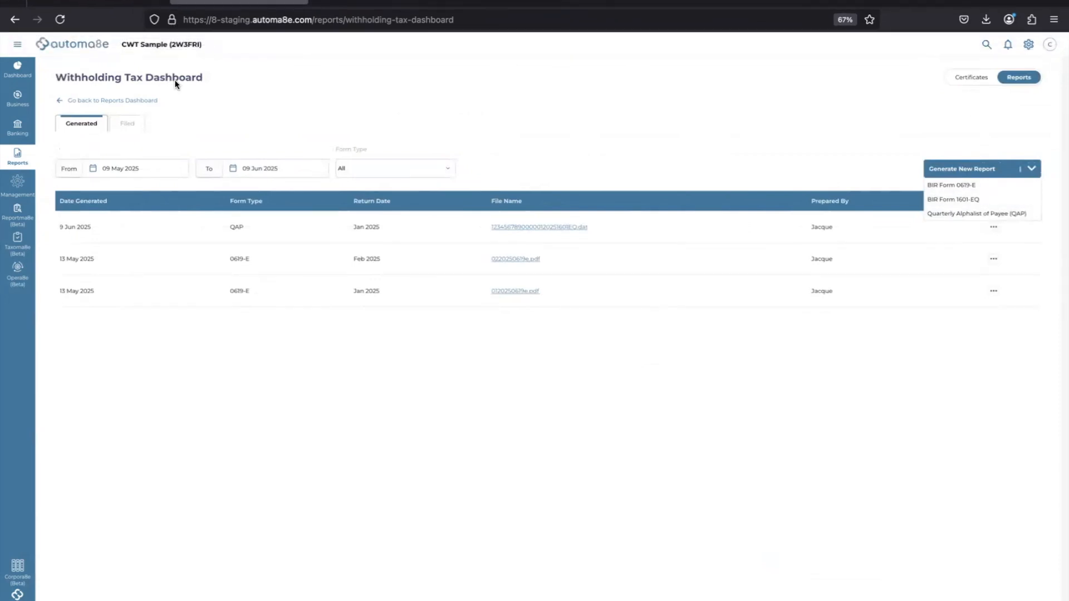
left_click(120, 98)
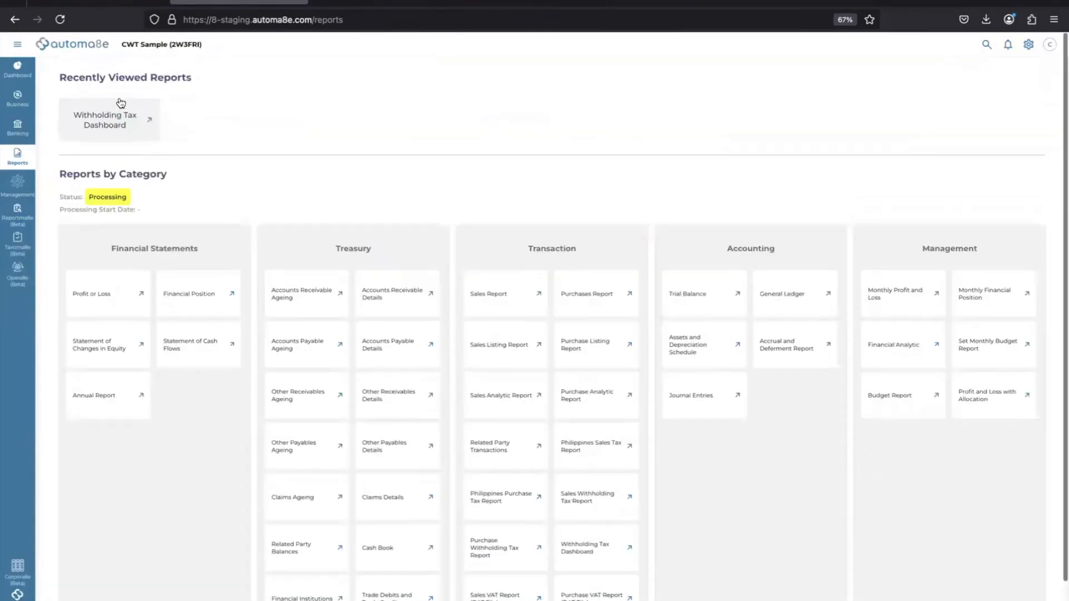
left_click(90, 114)
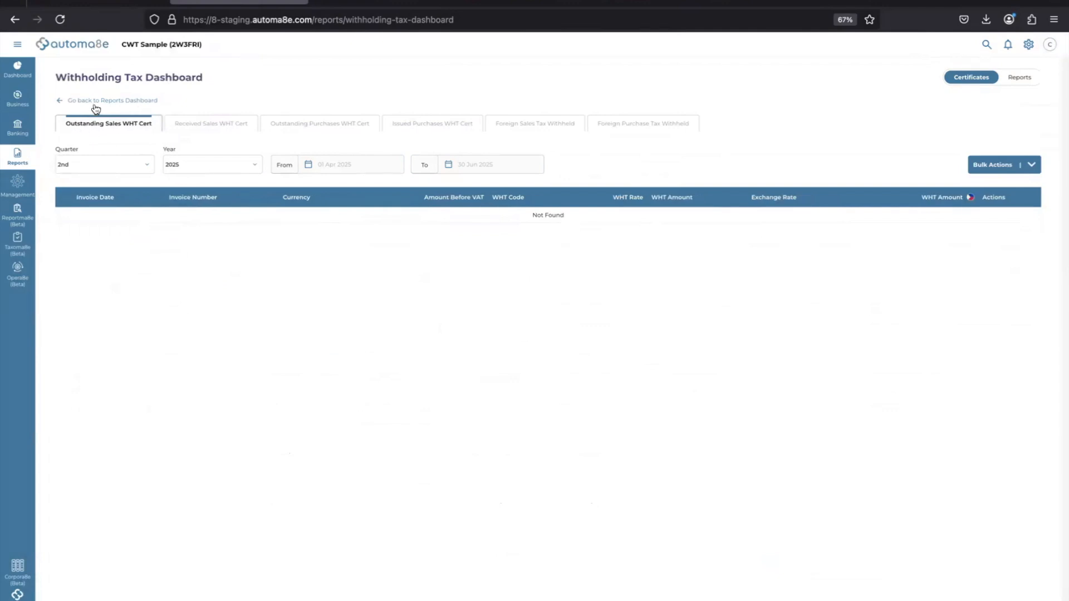
Step: Review the received and outstanding sales WHT certificates for the 2nd quarter of 2025, ending on the received ones
left_click(201, 133)
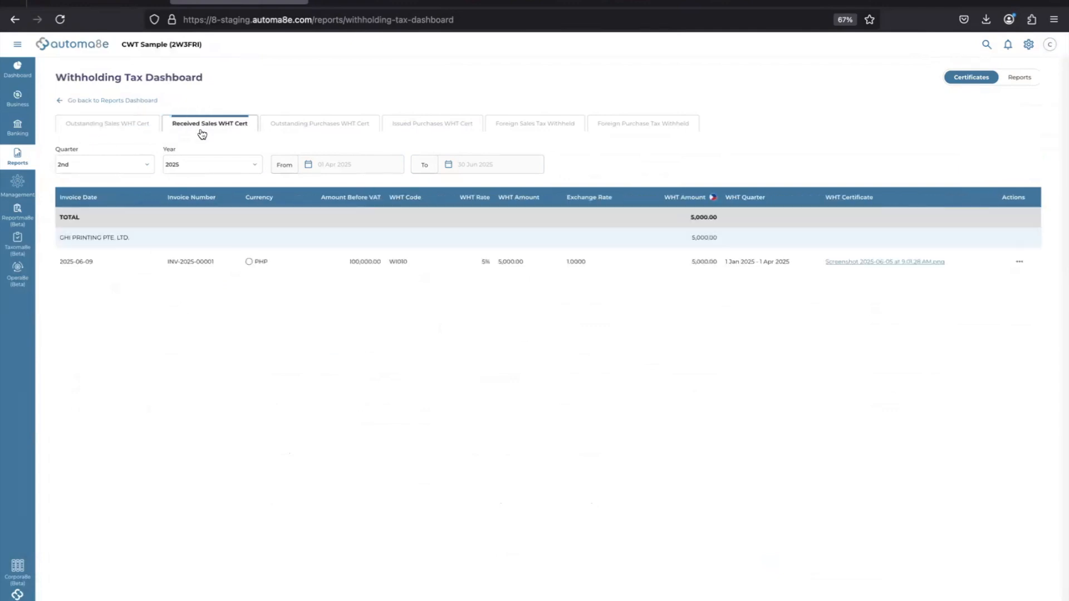
left_click(116, 129)
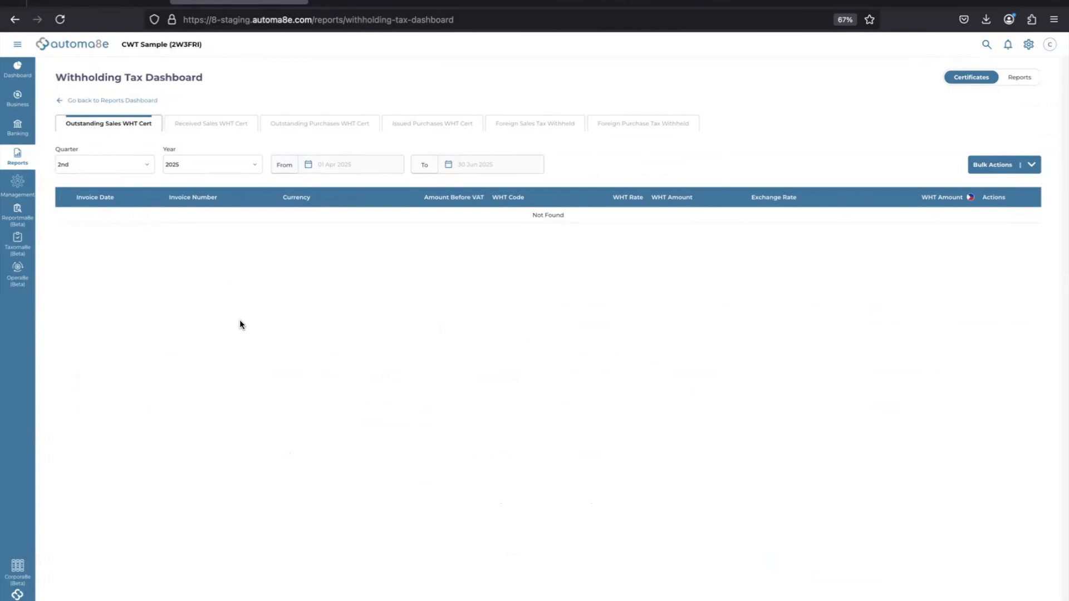
left_click(199, 125)
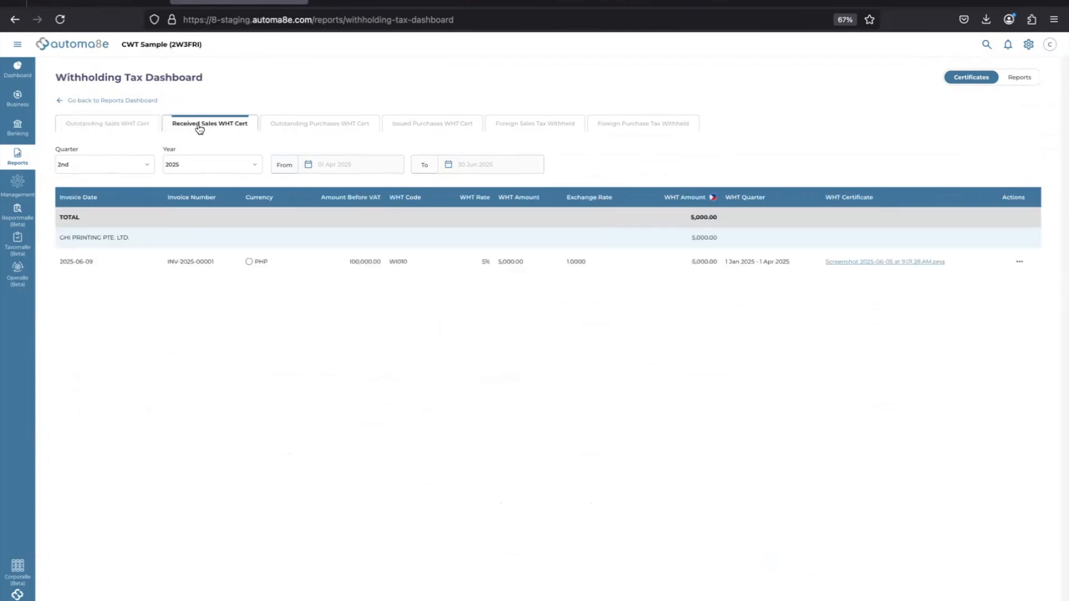